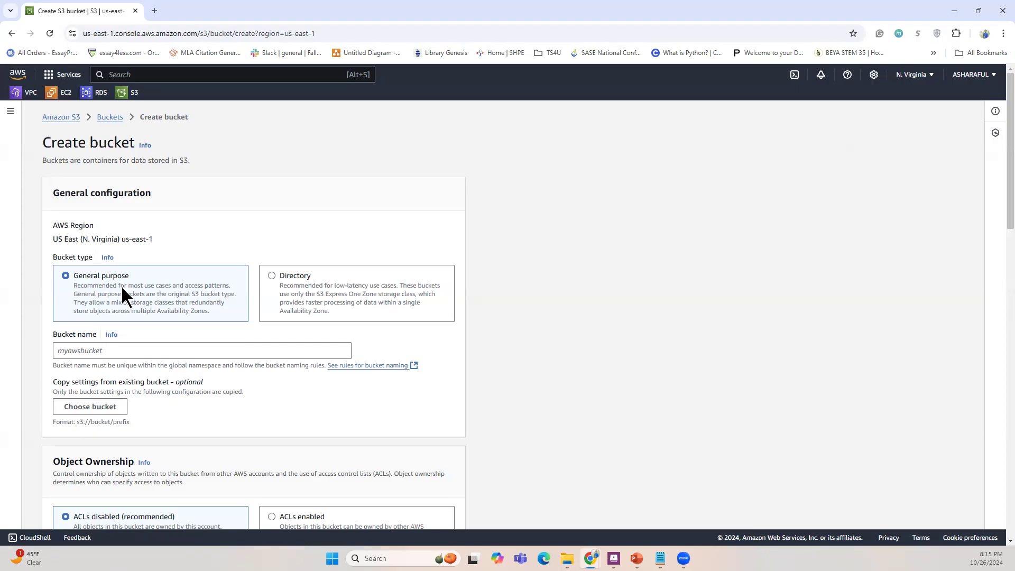
Step: Look up the general purpose bucket naming rules in the S3 documentation and return to the bucket form
left_click(75, 352)
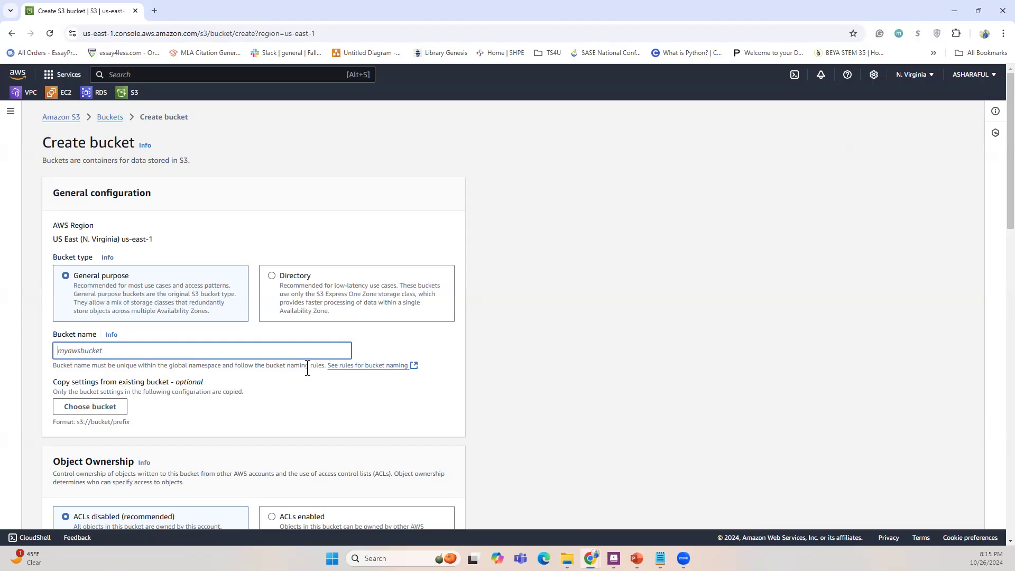
left_click(347, 366)
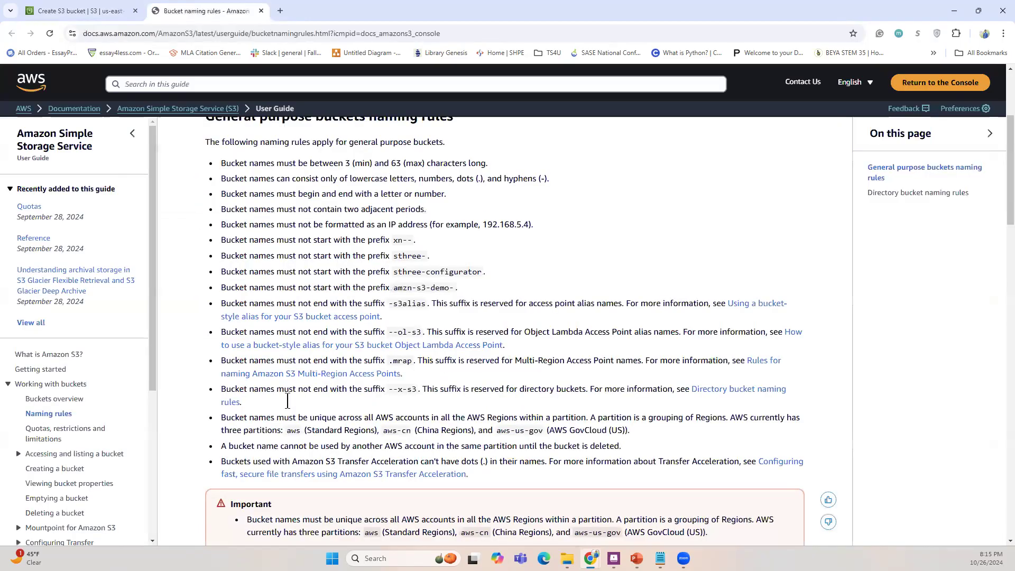
left_click(261, 11)
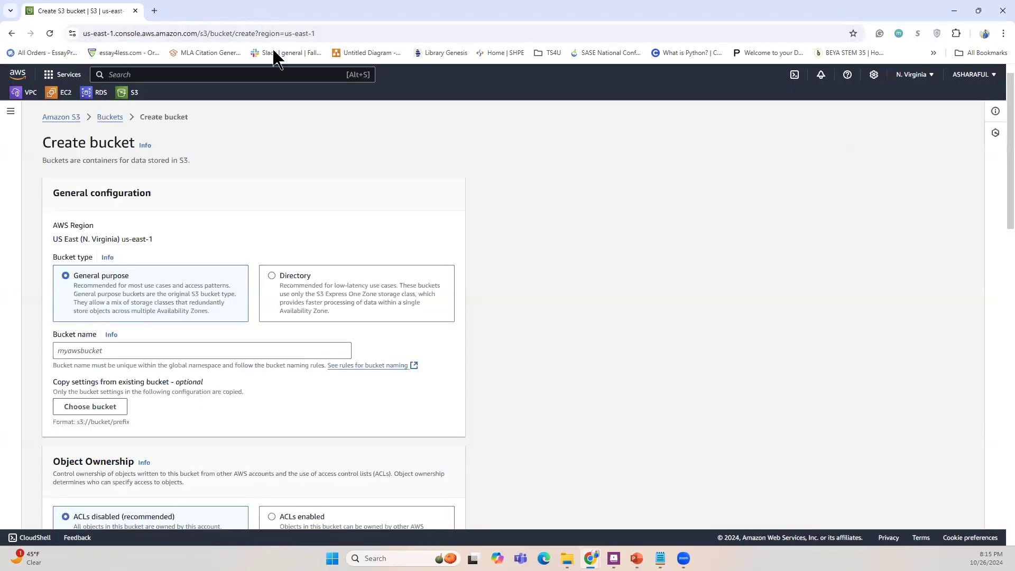
Step: Name the bucket october-test and set its object ownership to ACLs enabled
left_click(102, 356)
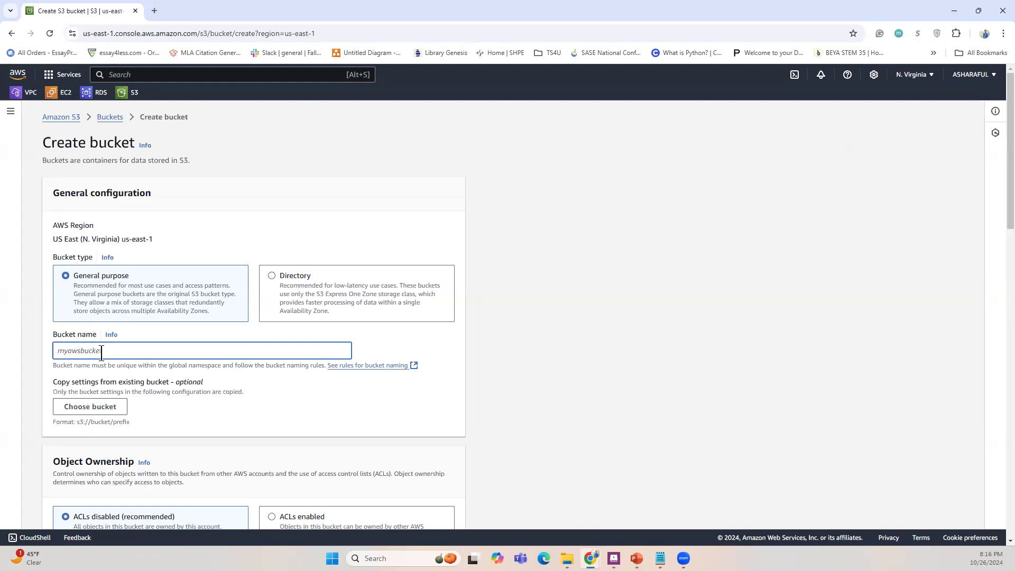
type("october-test")
scroll(163, 402, "down", 2)
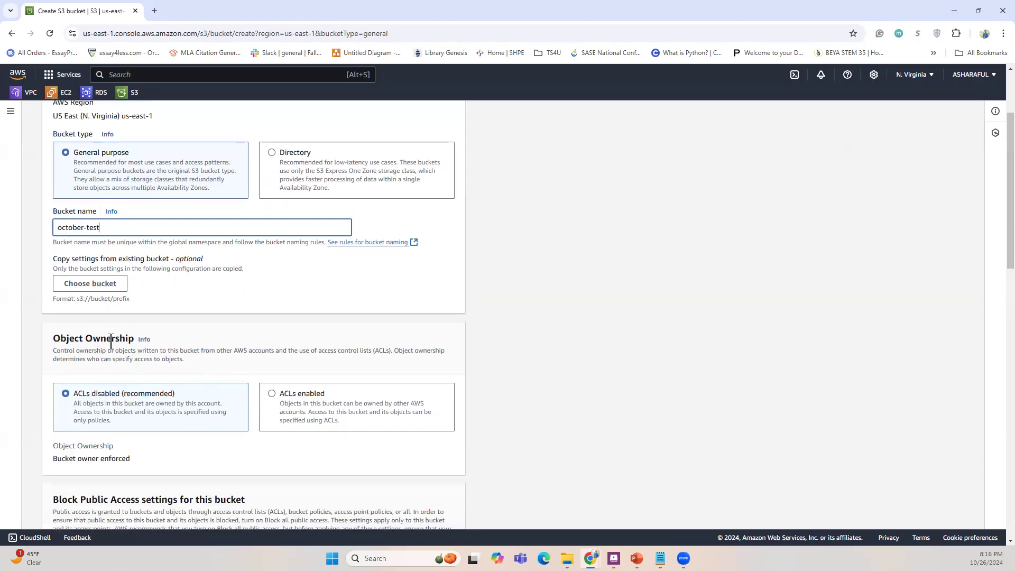
left_click(272, 393)
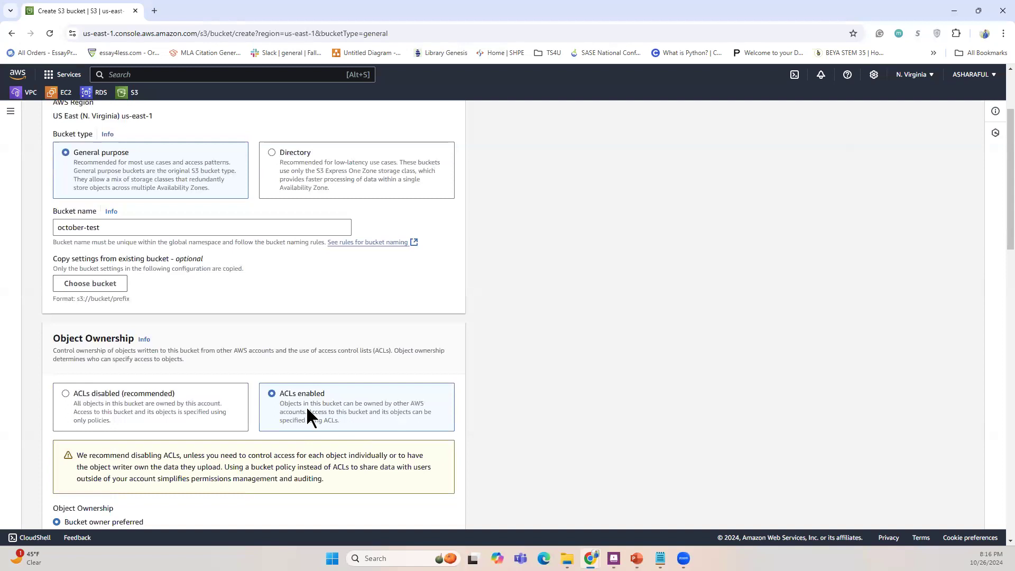
Step: Turn off Block all public access for the bucket and acknowledge that its objects might become public
scroll(263, 412, "down", 4)
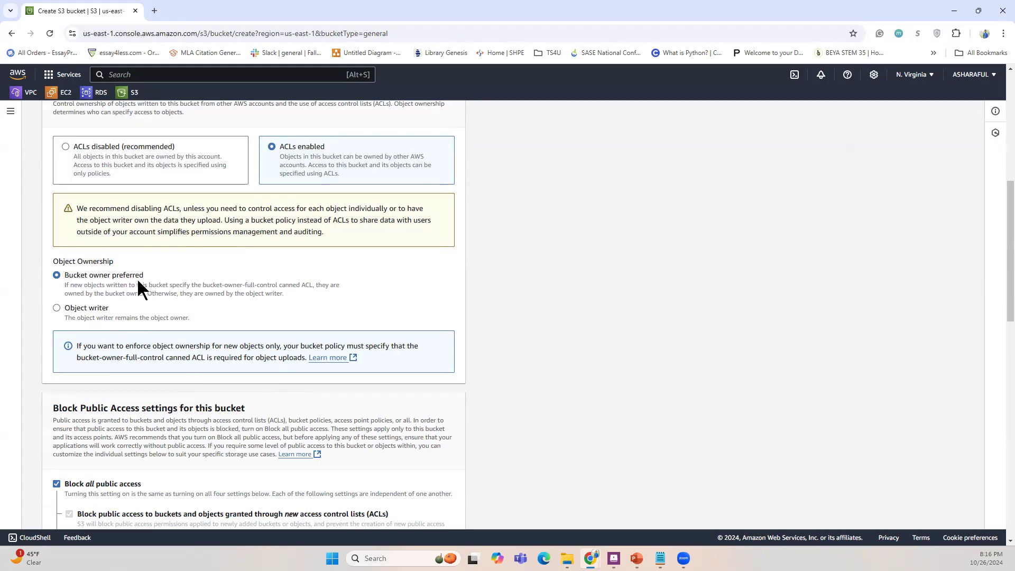
scroll(143, 296, "down", 5)
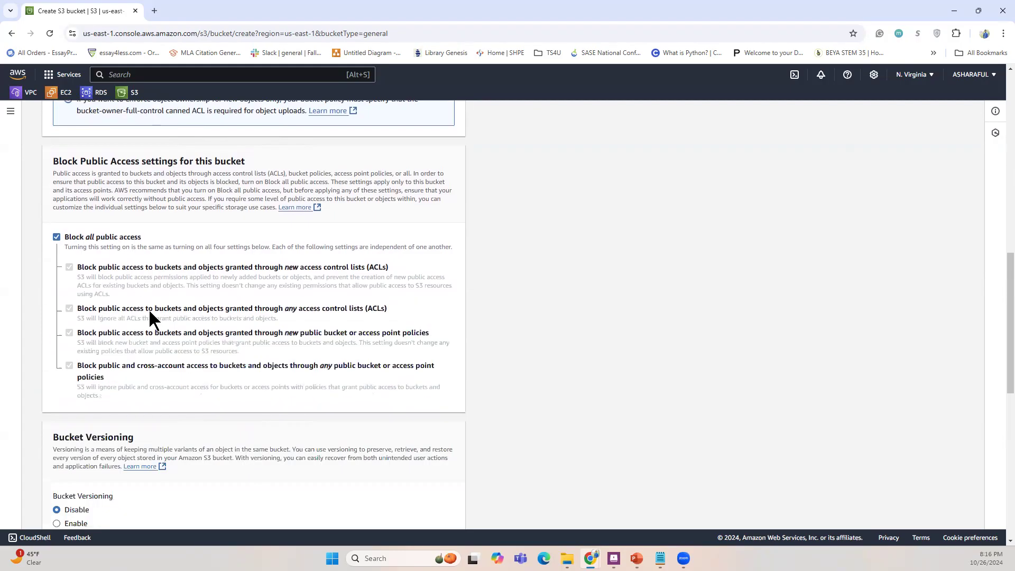
left_click(56, 237)
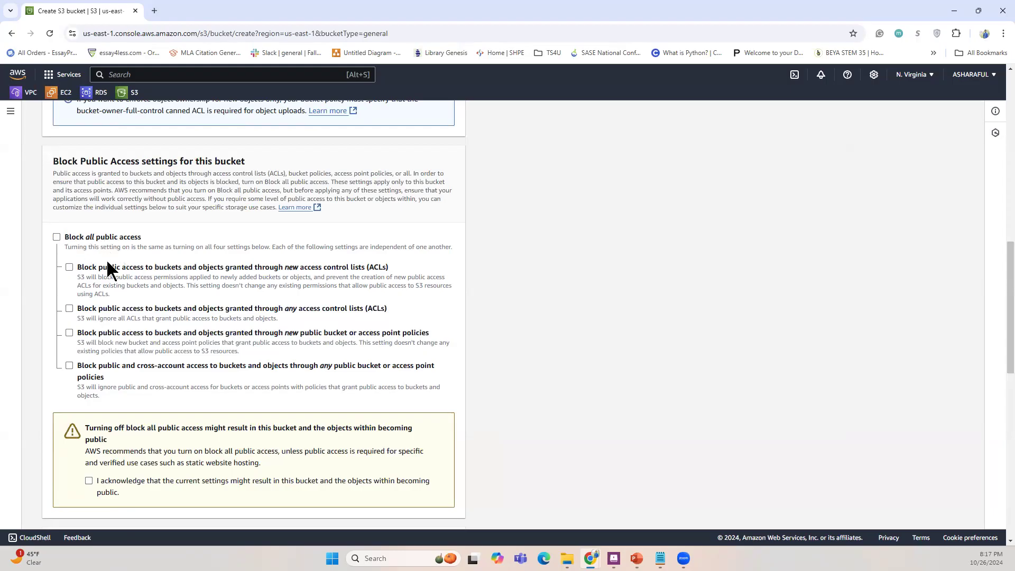
scroll(150, 386, "down", 2)
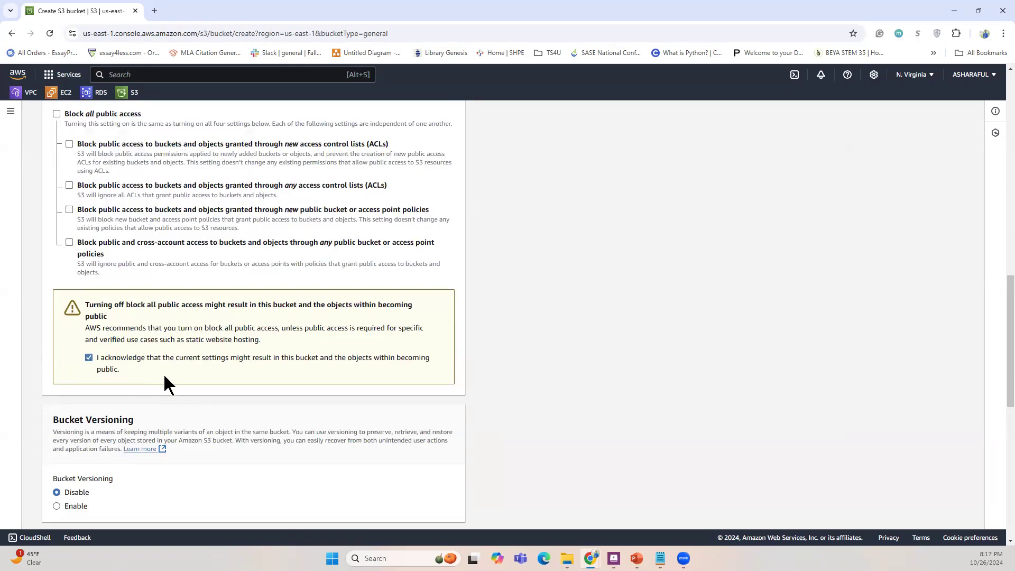
Step: Try to create the october-test bucket with the versioning, tag and encryption settings left at their defaults
scroll(163, 394, "down", 4)
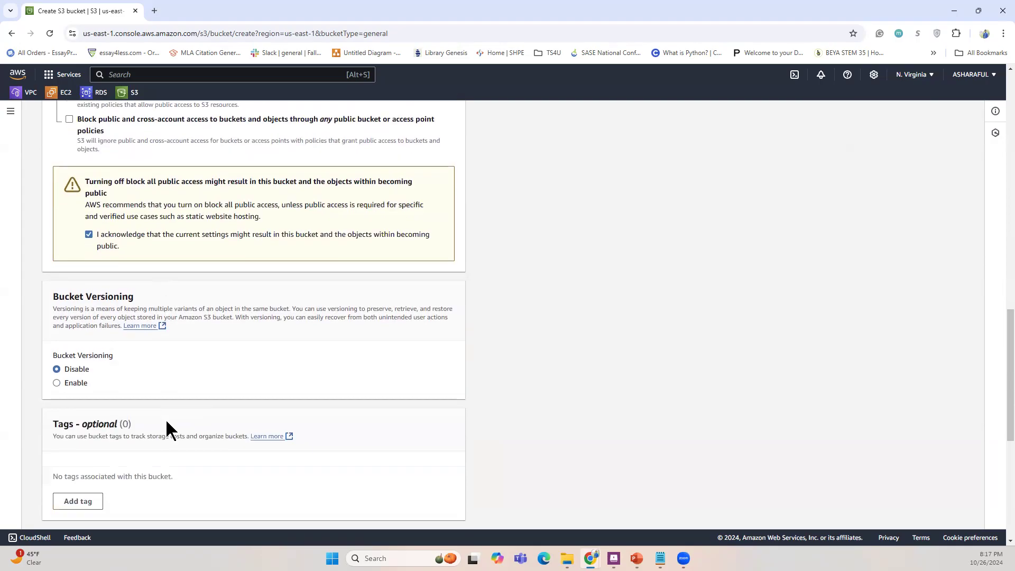
scroll(151, 344, "down", 2)
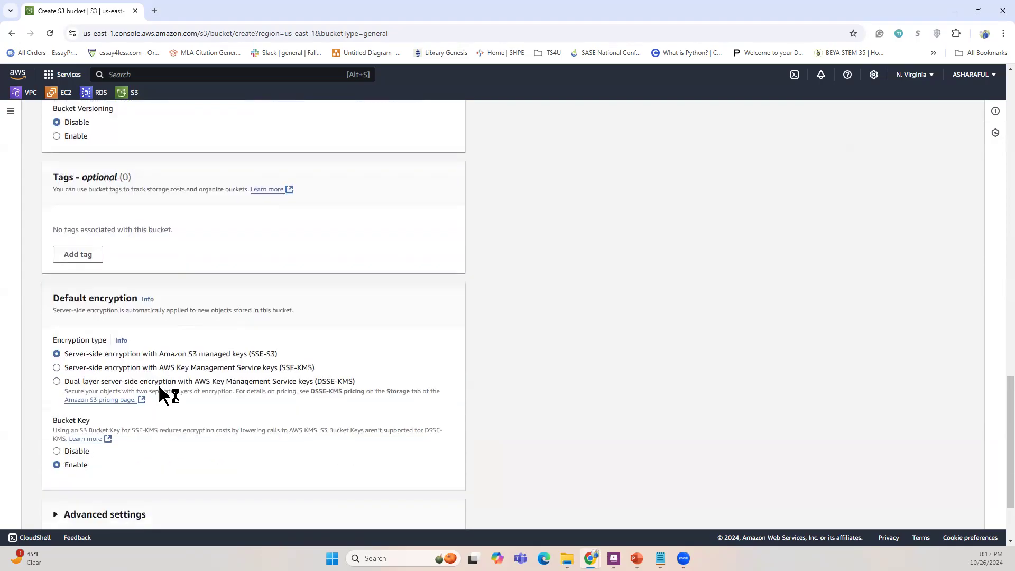
scroll(214, 403, "down", 2)
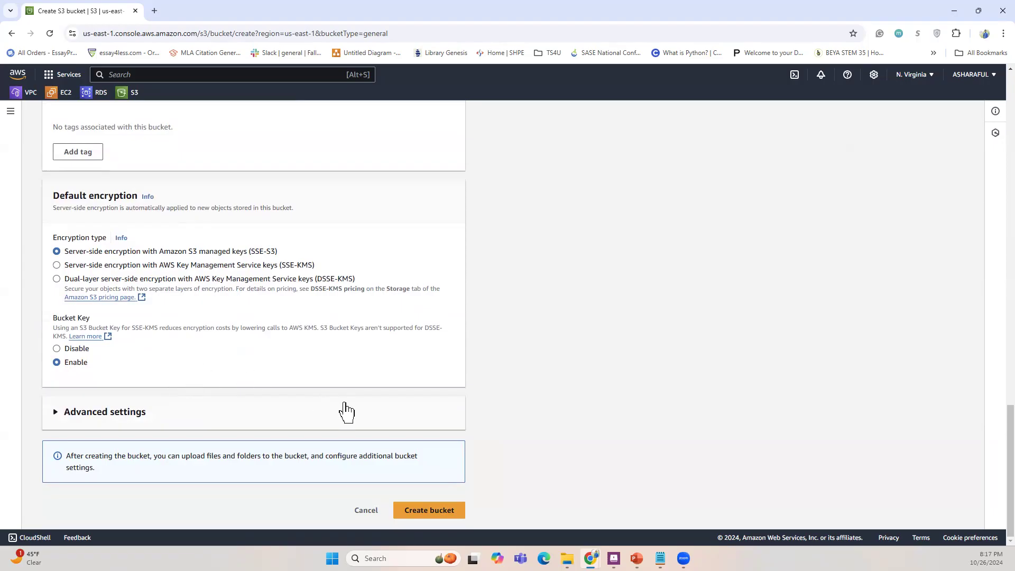
left_click(404, 511)
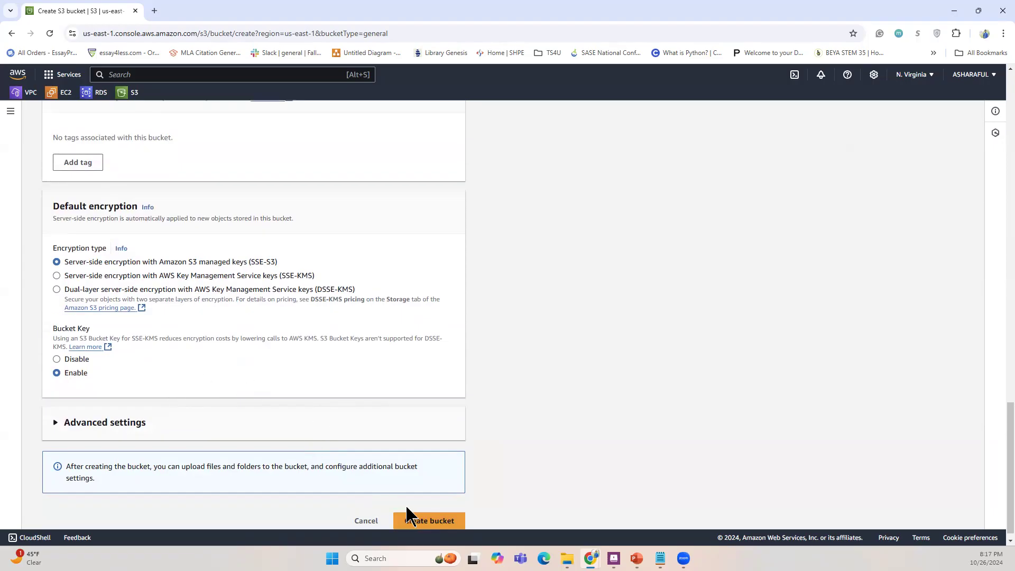
scroll(465, 483, "down", 1)
left_click(413, 517)
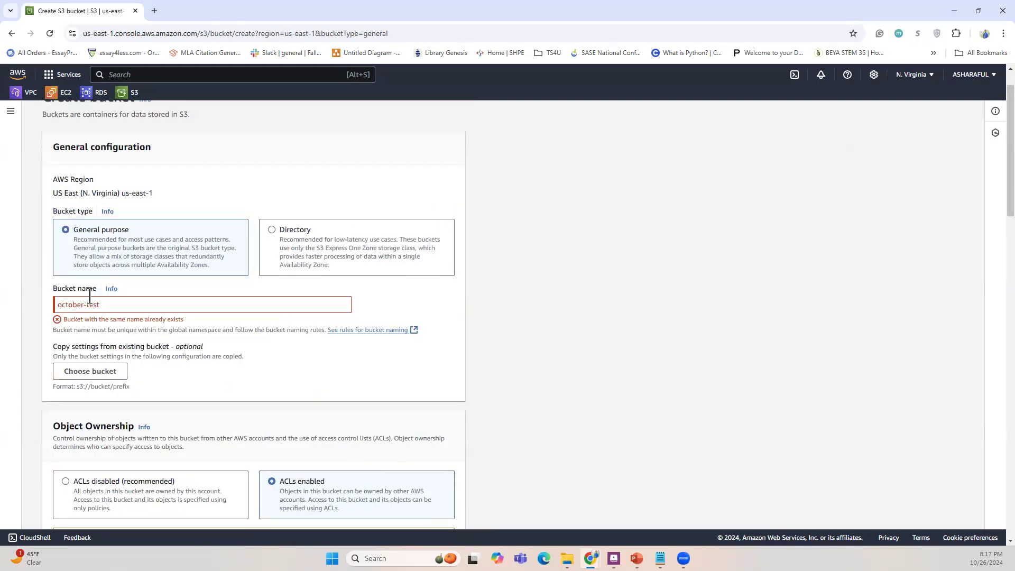
Step: Change the bucket name to october-test-test and create the bucket
left_click(123, 307)
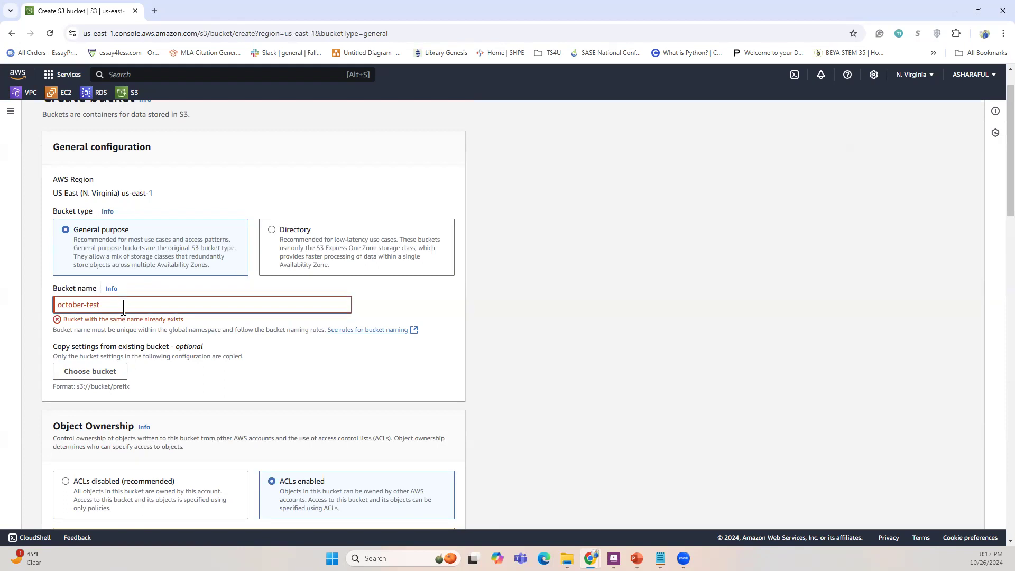
type("-")
type("test")
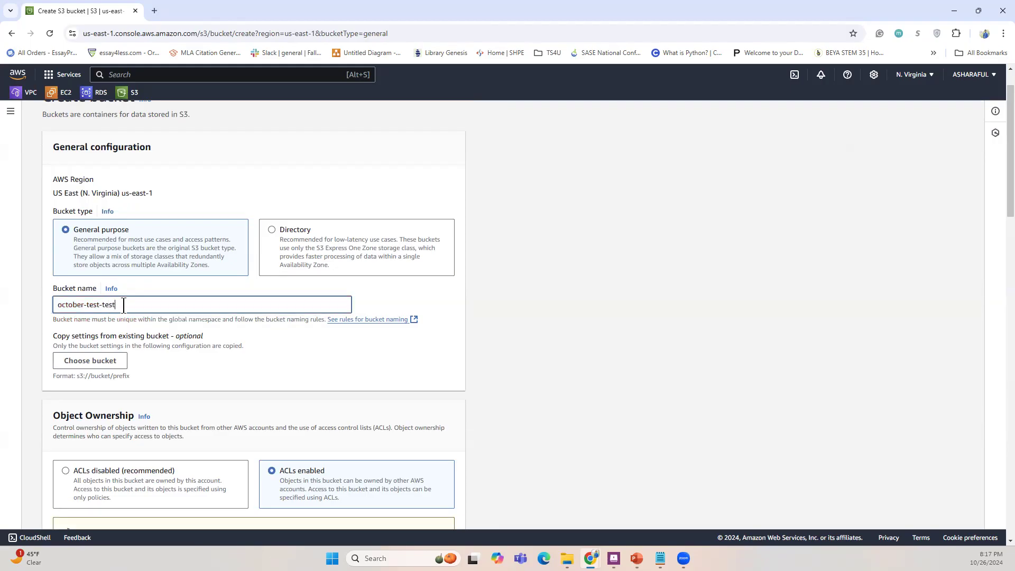
scroll(235, 401, "down", 18)
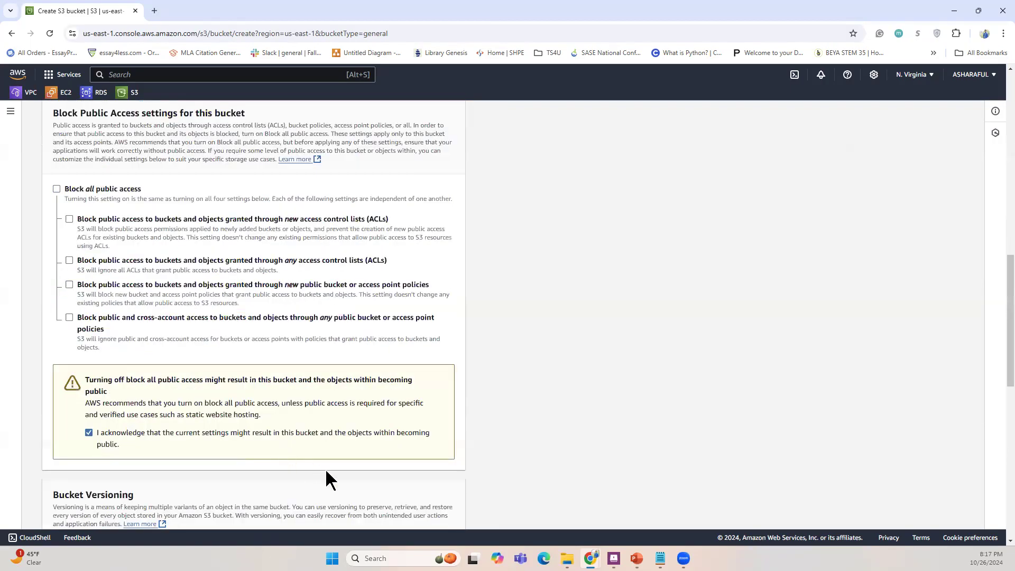
scroll(365, 496, "down", 2)
left_click(418, 509)
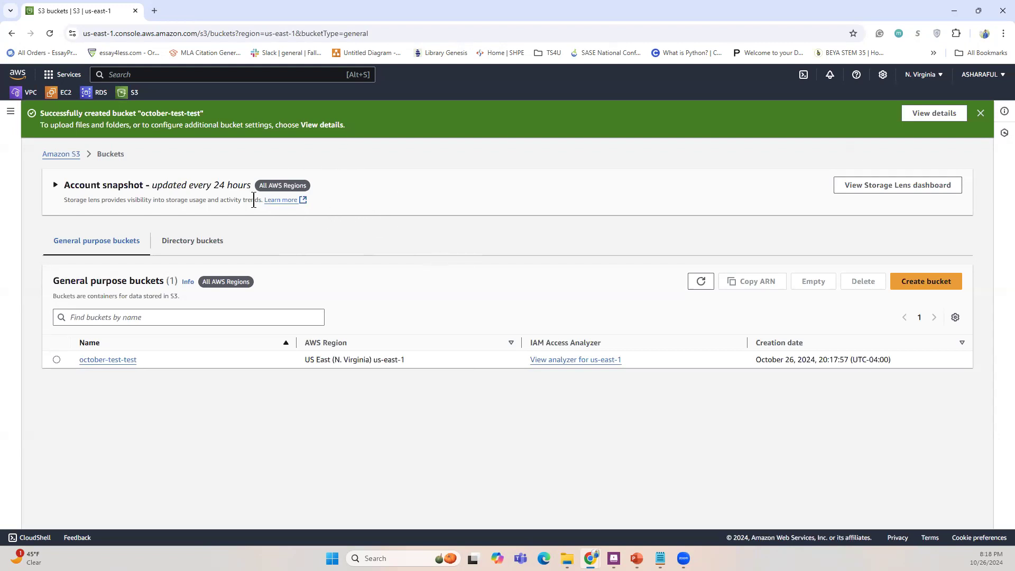
Step: Search the services for IAM, add it to the favorites and open its dashboard
left_click(122, 74)
type("IAM")
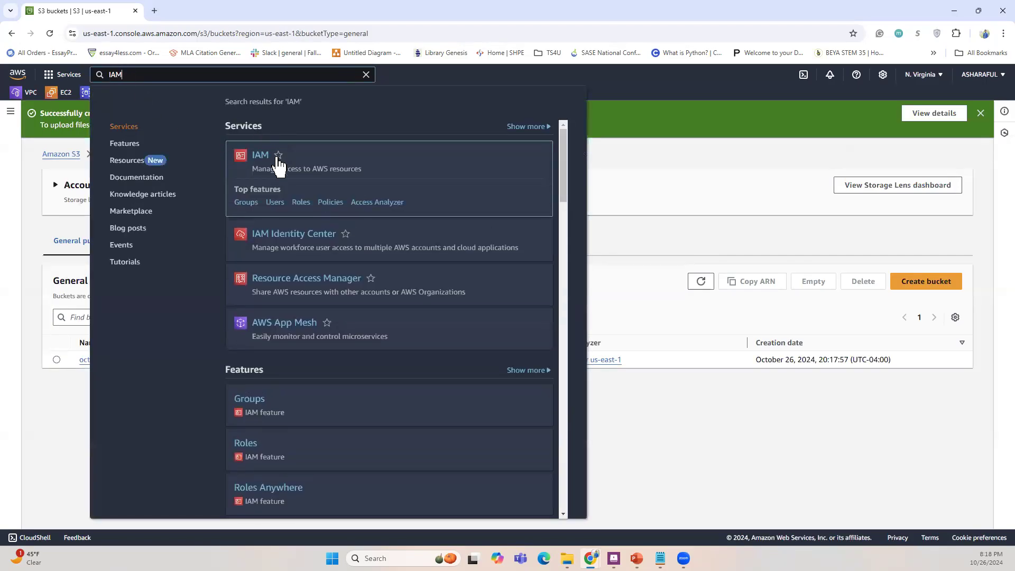
left_click(278, 156)
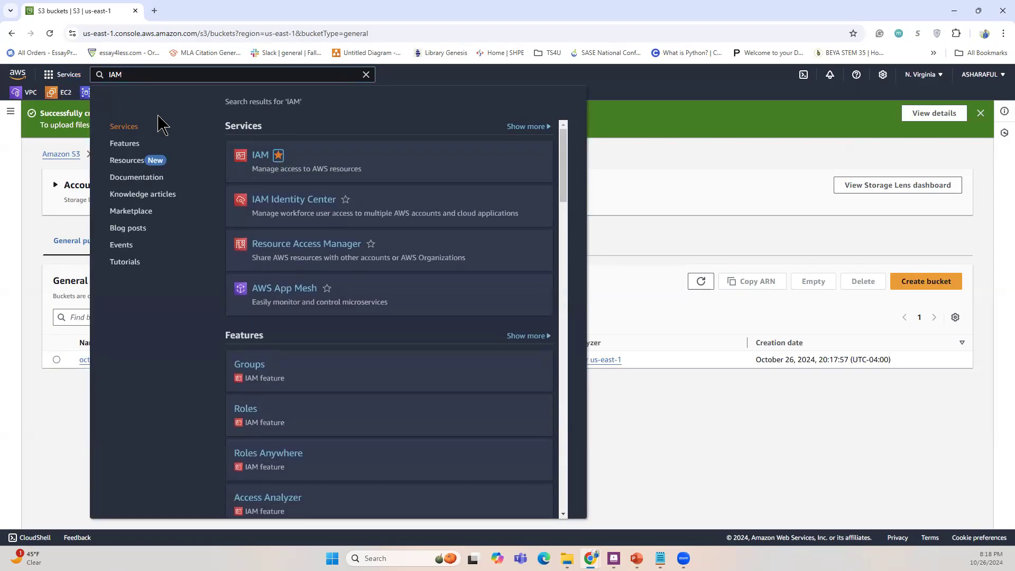
left_click(260, 155)
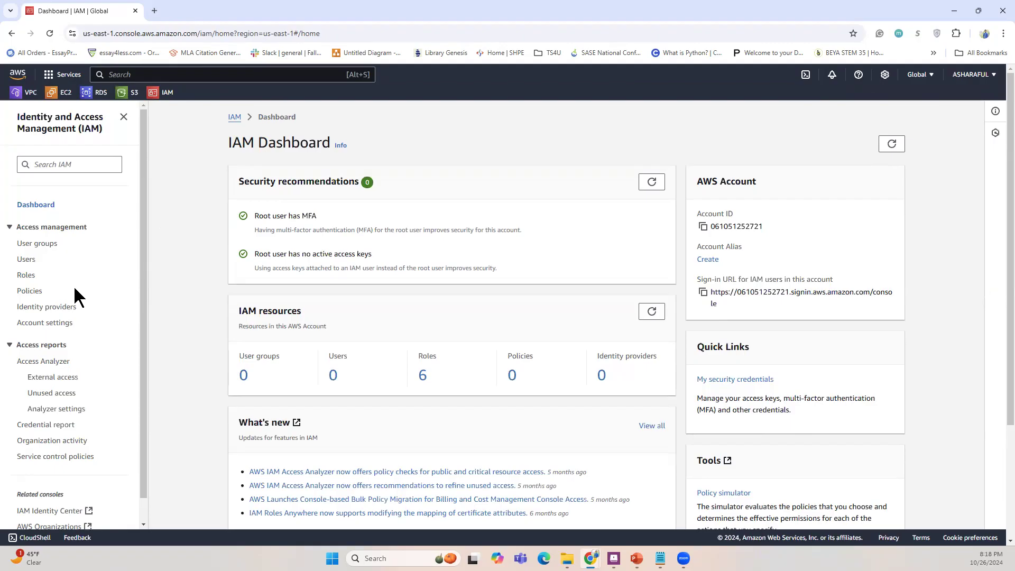
Step: Start a new IAM user named test-uploader without console access and continue to its permissions
left_click(26, 263)
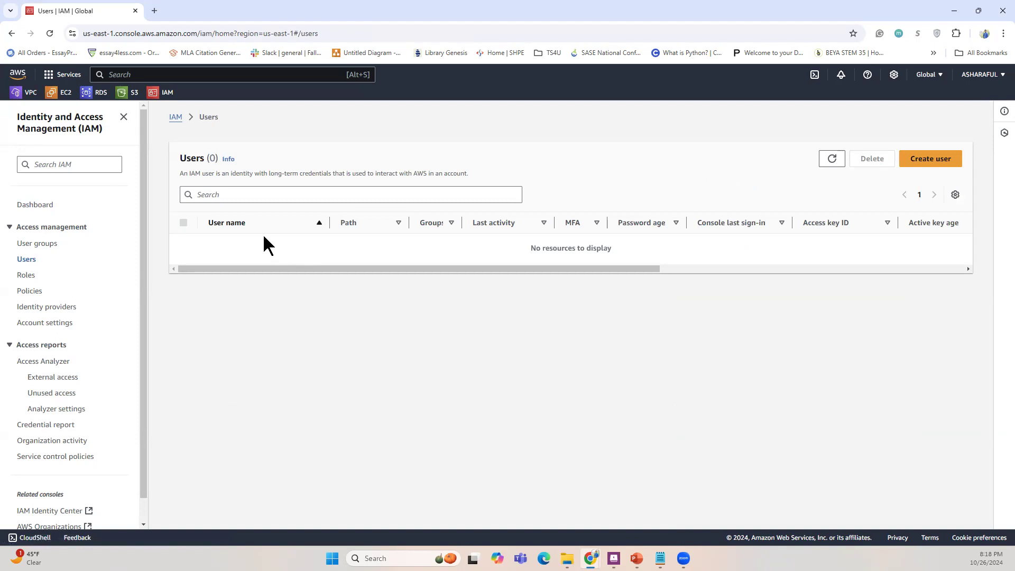
left_click(930, 158)
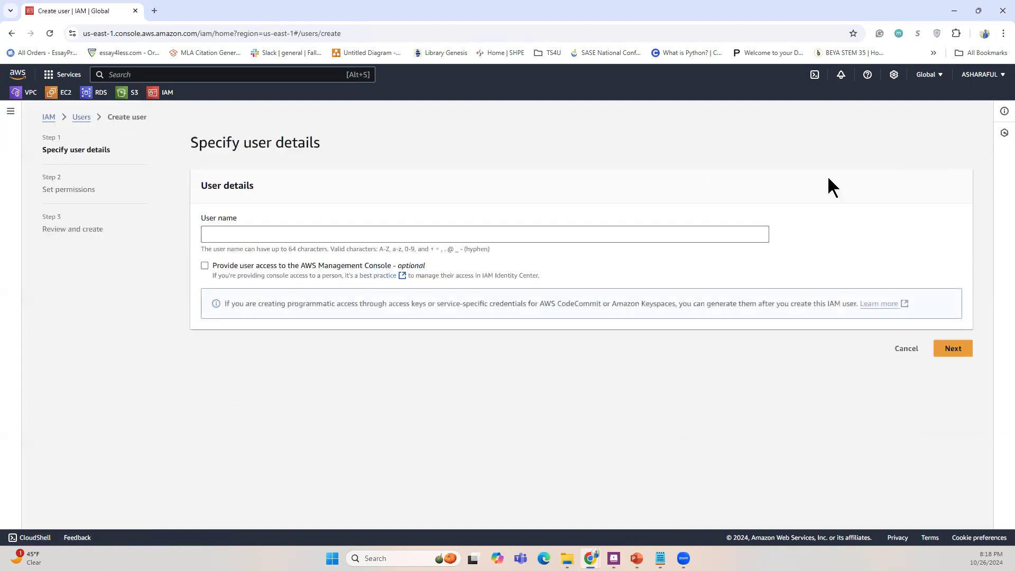
left_click(260, 238)
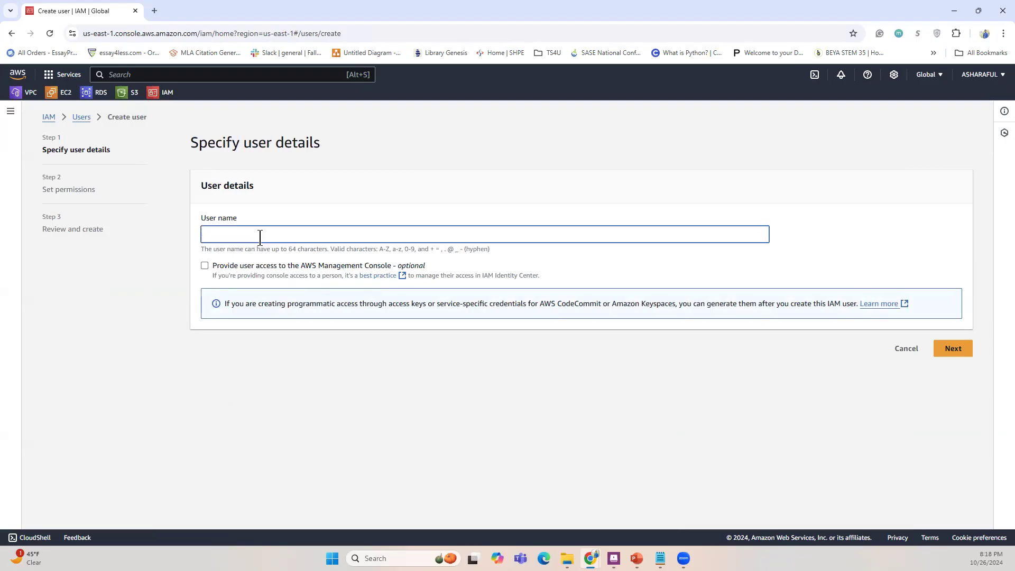
type("test-uploader")
left_click(971, 350)
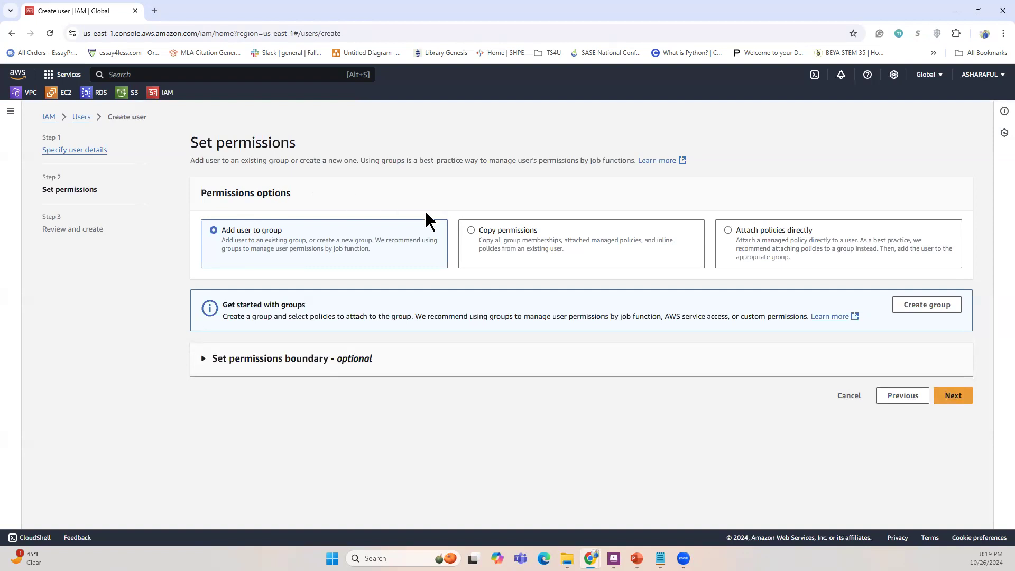
Step: Choose to attach policies directly to the user and filter the permissions policies by "s3"
left_click(728, 230)
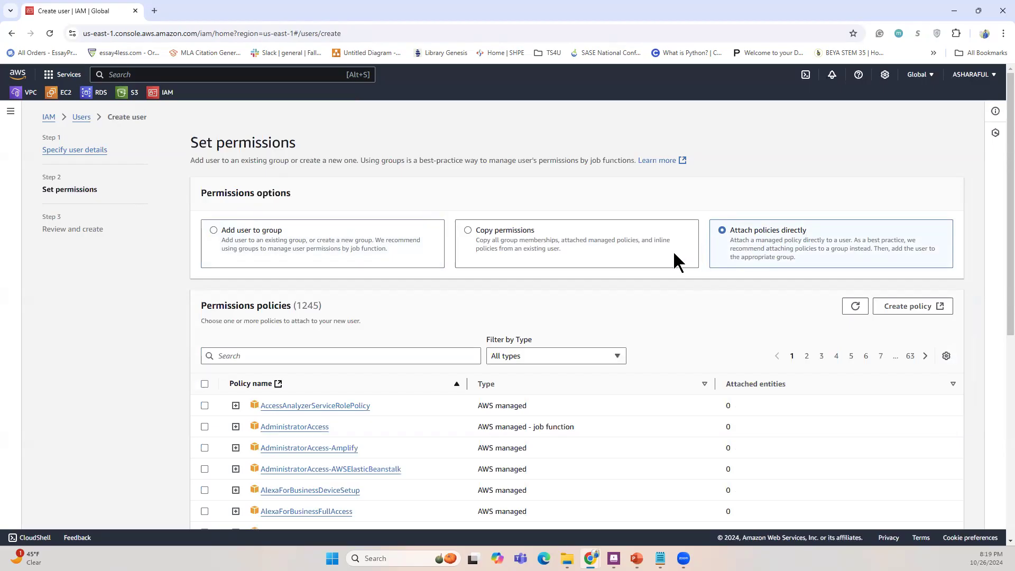
left_click(252, 356)
type("s3")
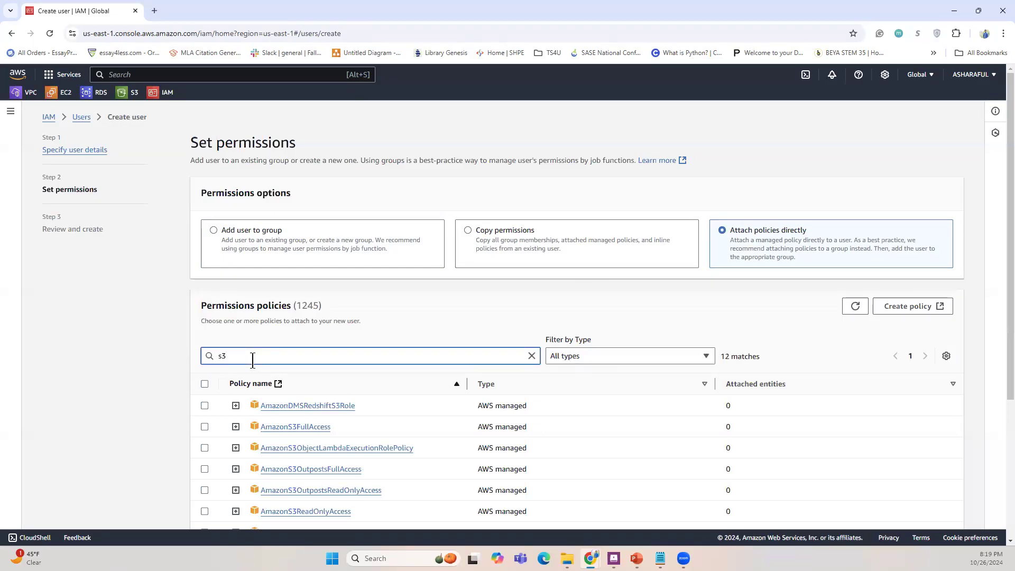
Step: Try to narrow the policy search to "s3 full access", refresh the list, and return to the search for "s3"
type(" full")
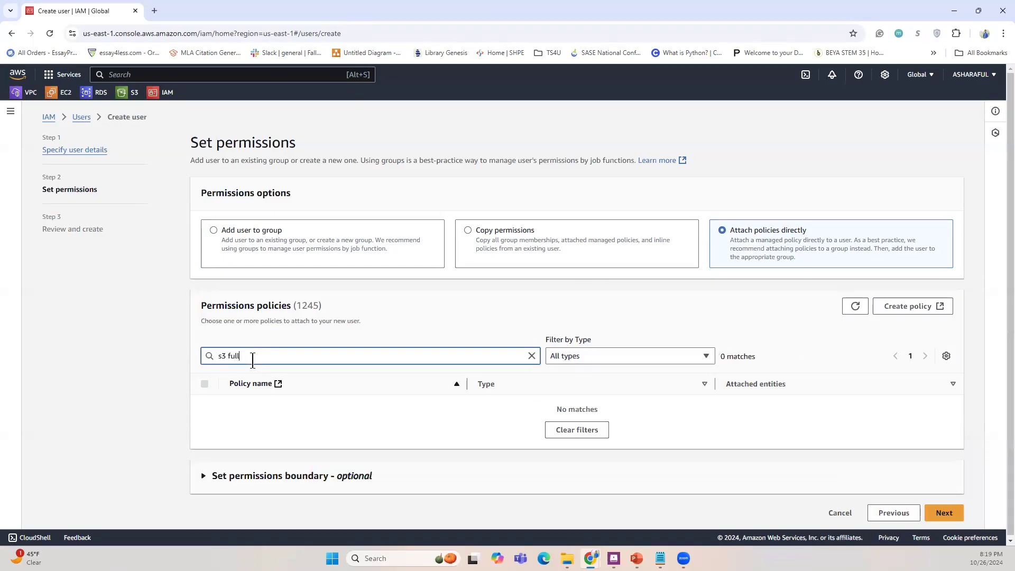
type(" access")
left_click(635, 356)
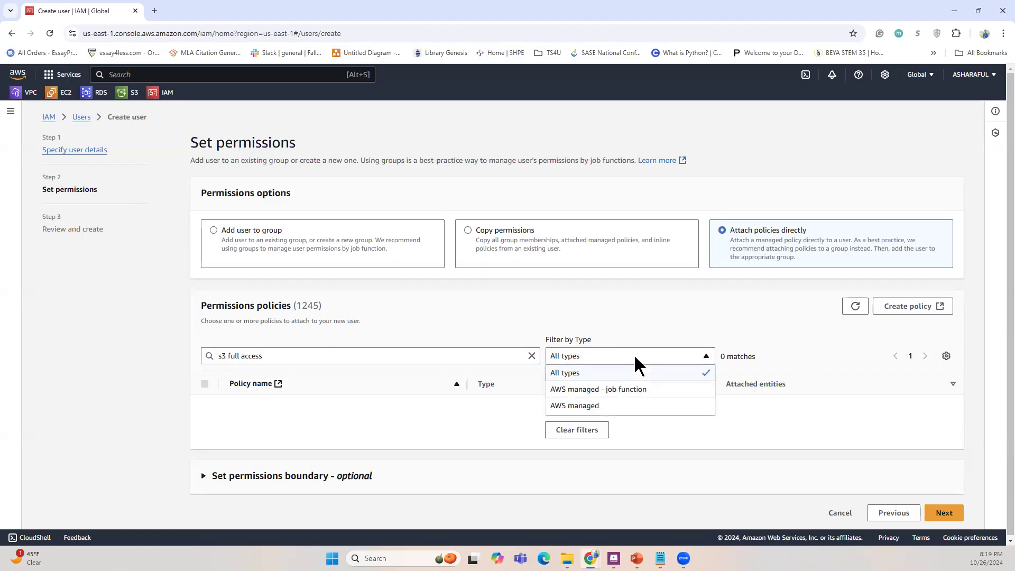
left_click(633, 354)
left_click(853, 308)
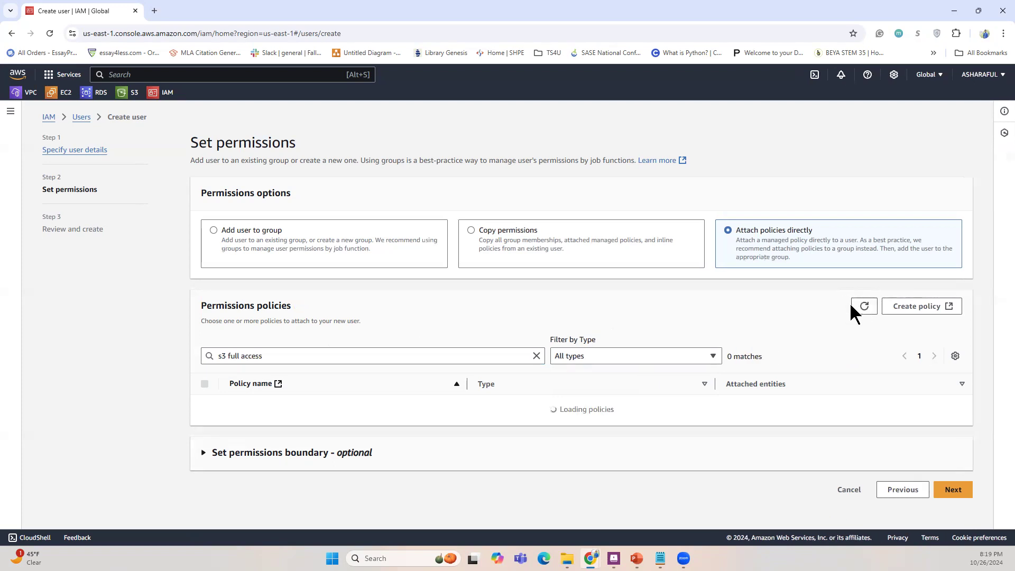
left_click_drag(306, 358, 229, 358)
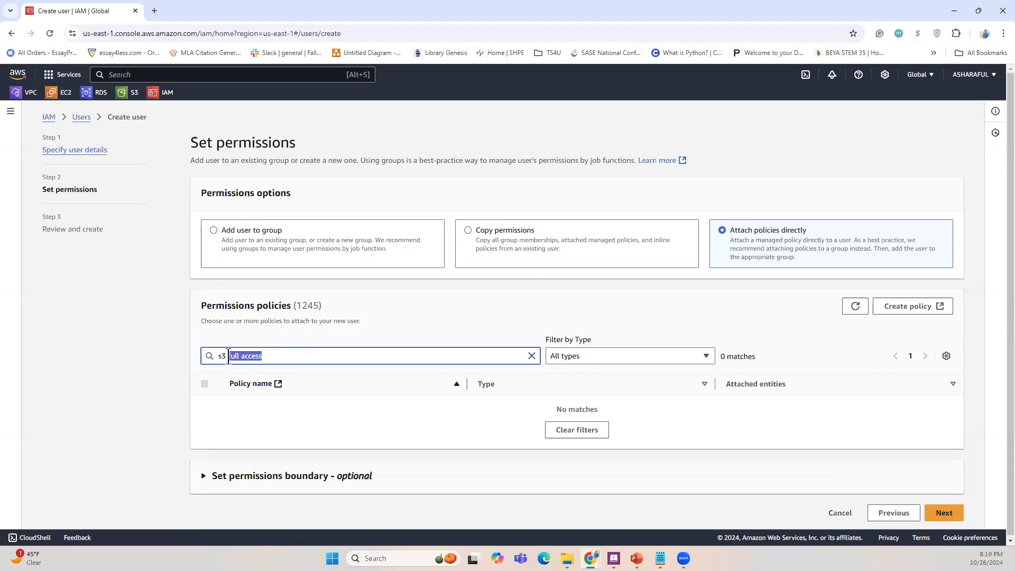
key("BackSpace")
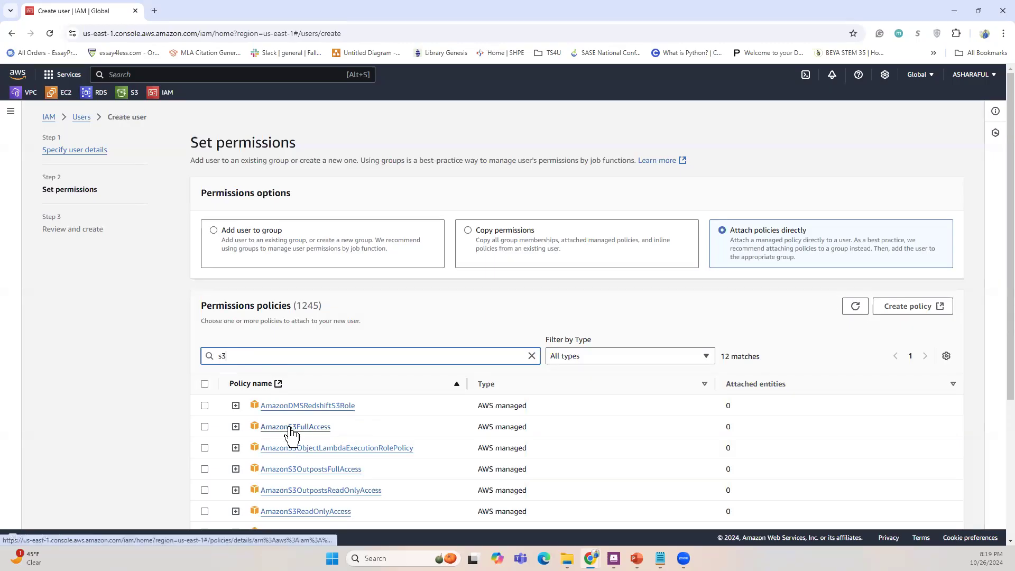
Step: Select the AmazonS3FullAccess policy for the new user and clear the policy search
left_click(204, 427)
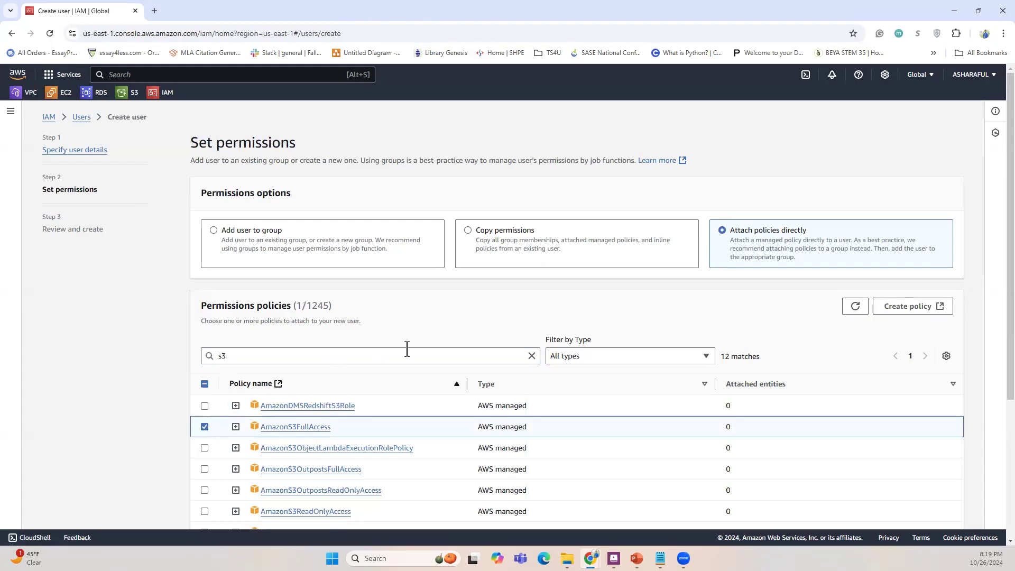
left_click(531, 355)
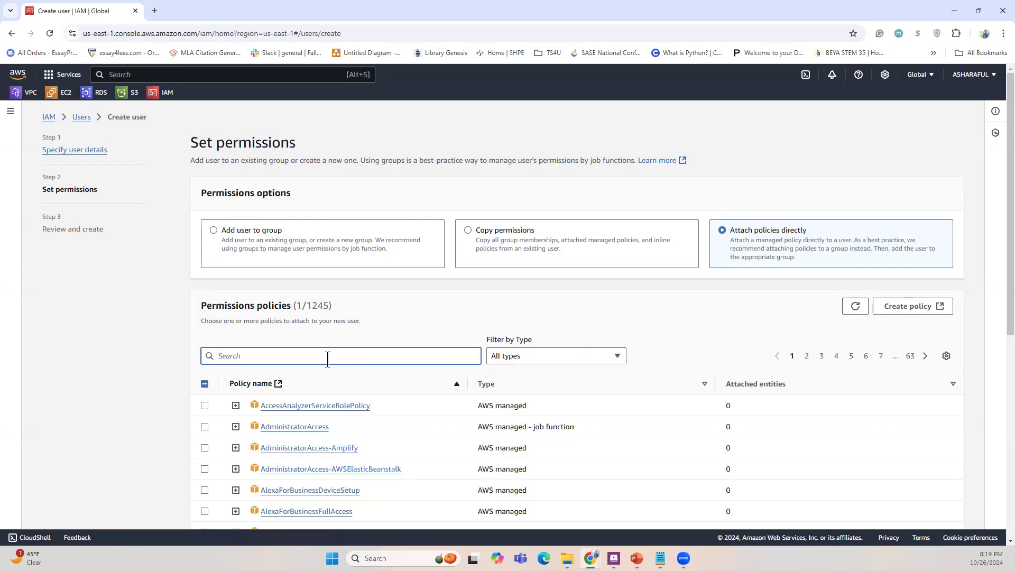
Step: Filter the permissions policies by "ec2", trying the narrower search "ec2 full" before returning to "ec2"
type("ec2")
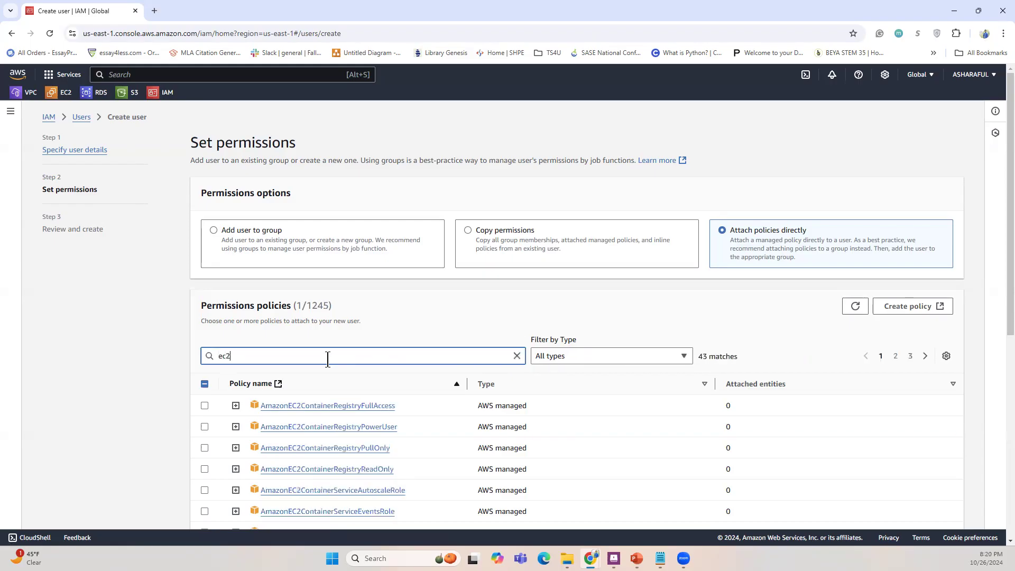
type(" full")
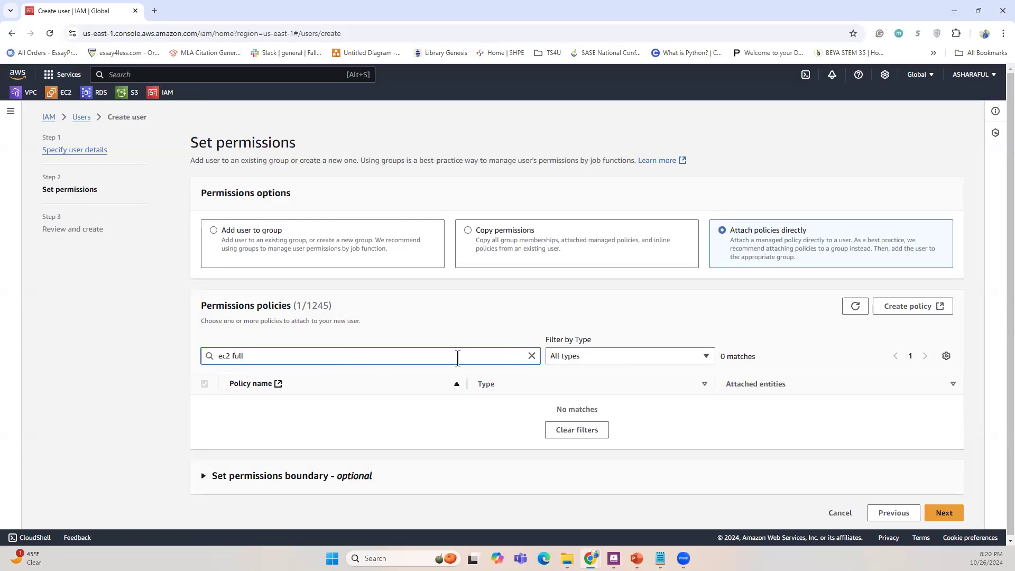
key("BackSpace")
key("BackSpace")
key("BackSpace")
key("BackSpace")
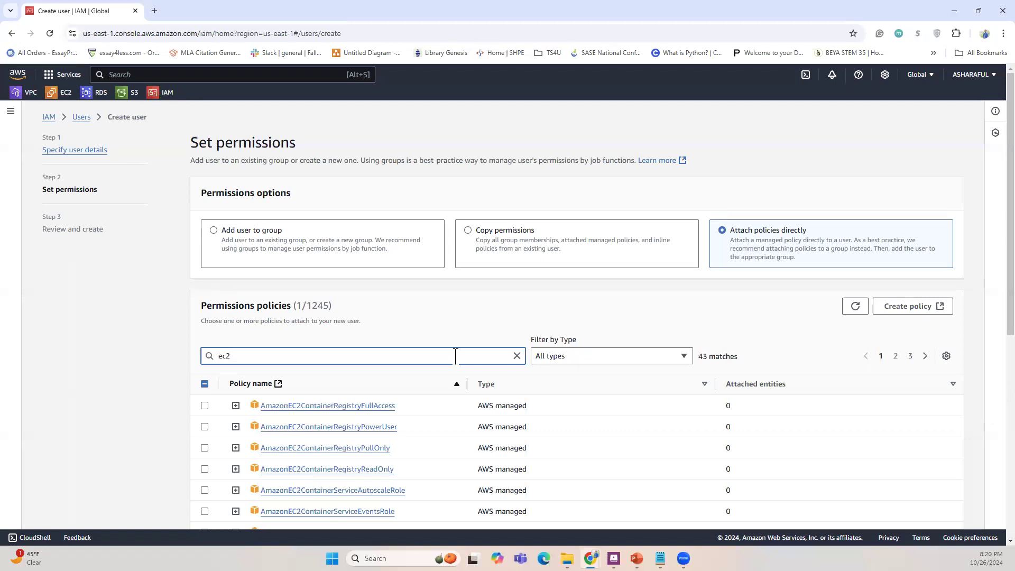
Step: Select the AmazonEC2FullAccess policy for the new user and clear the policy search
scroll(394, 447, "down", 7)
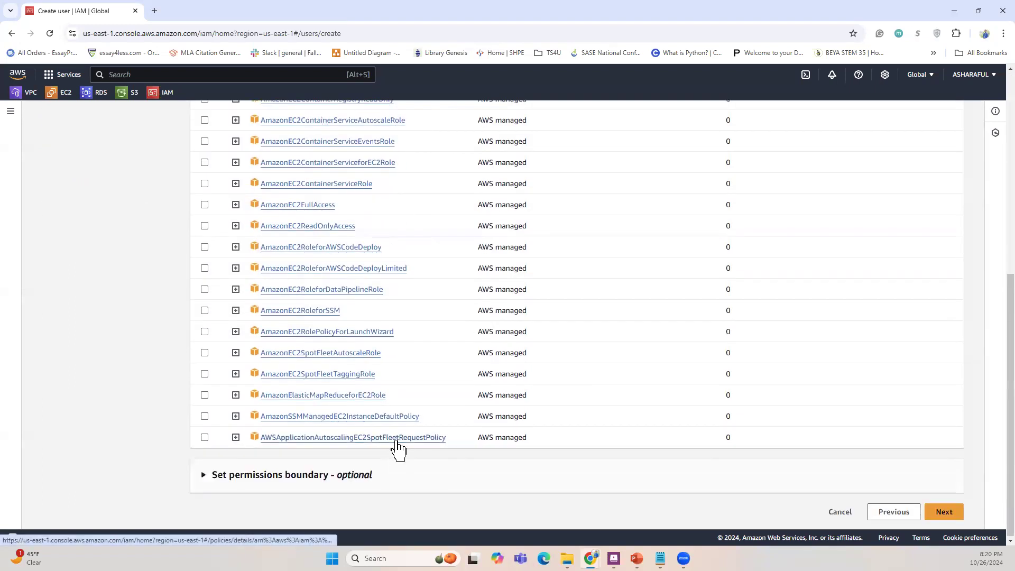
scroll(400, 423, "up", 3)
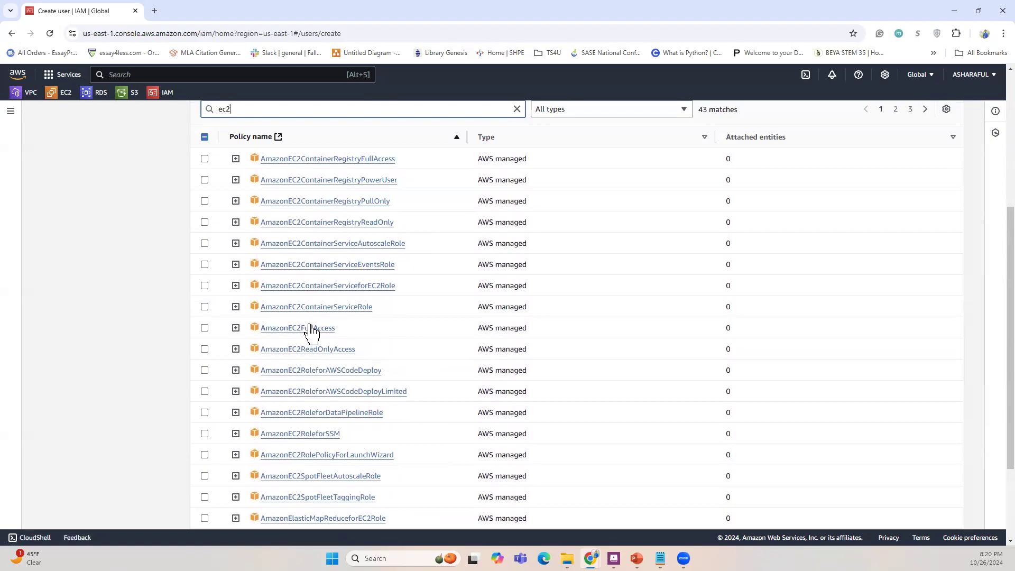
left_click(205, 328)
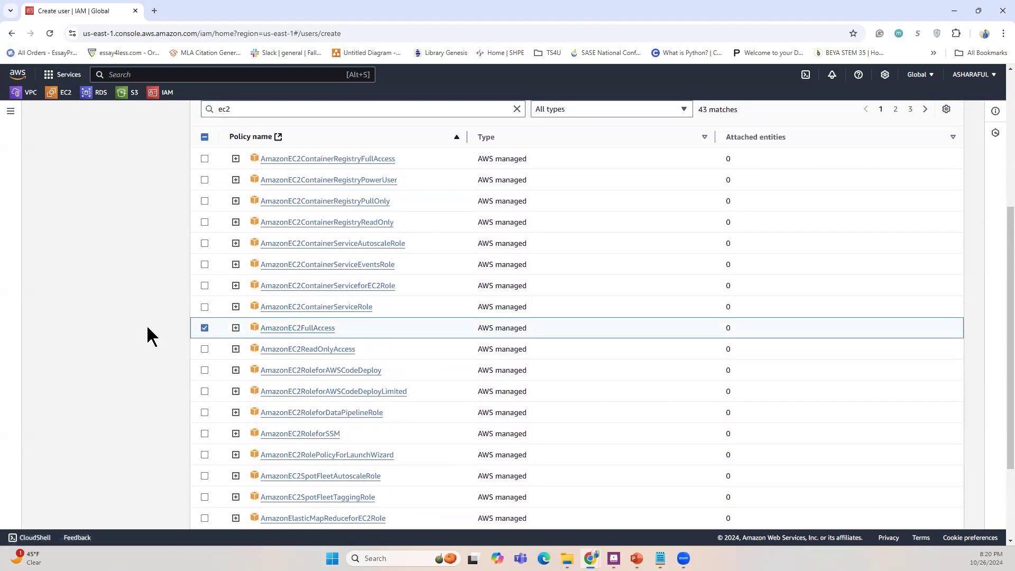
scroll(148, 339, "down", 3)
scroll(150, 353, "up", 7)
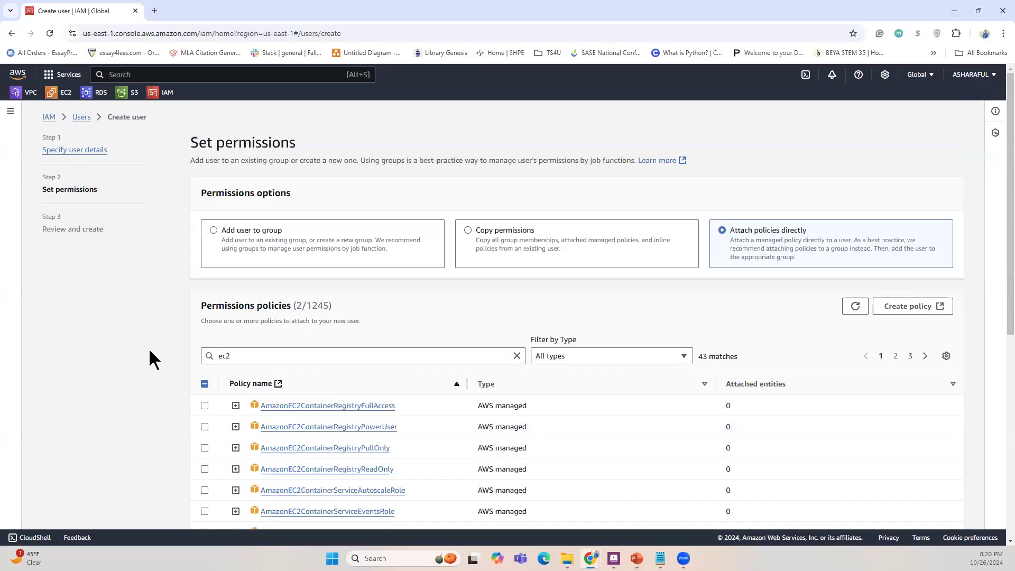
left_click(516, 355)
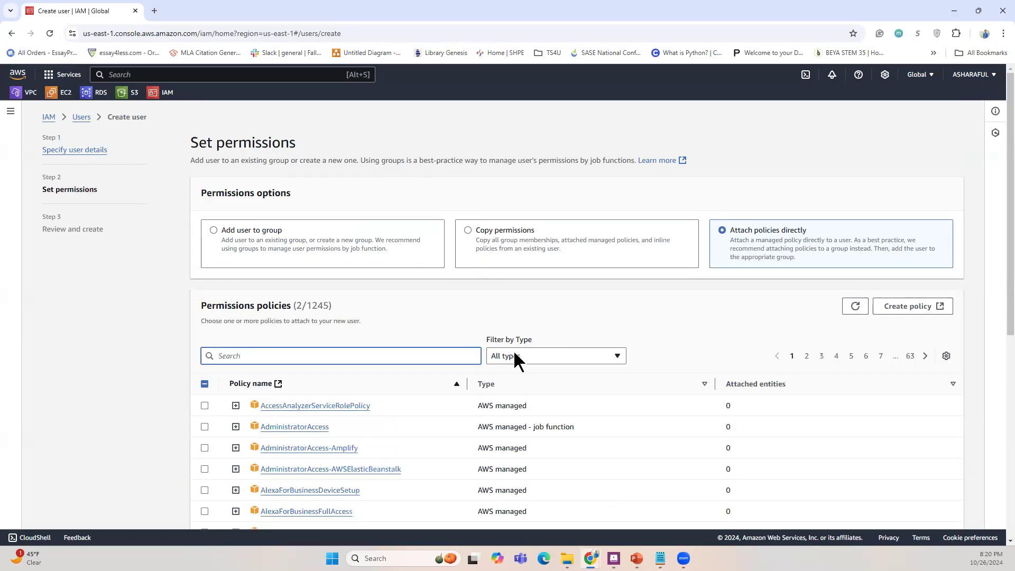
Step: Continue to the review, check the user name test-uploader, and create the user
scroll(468, 328, "down", 7)
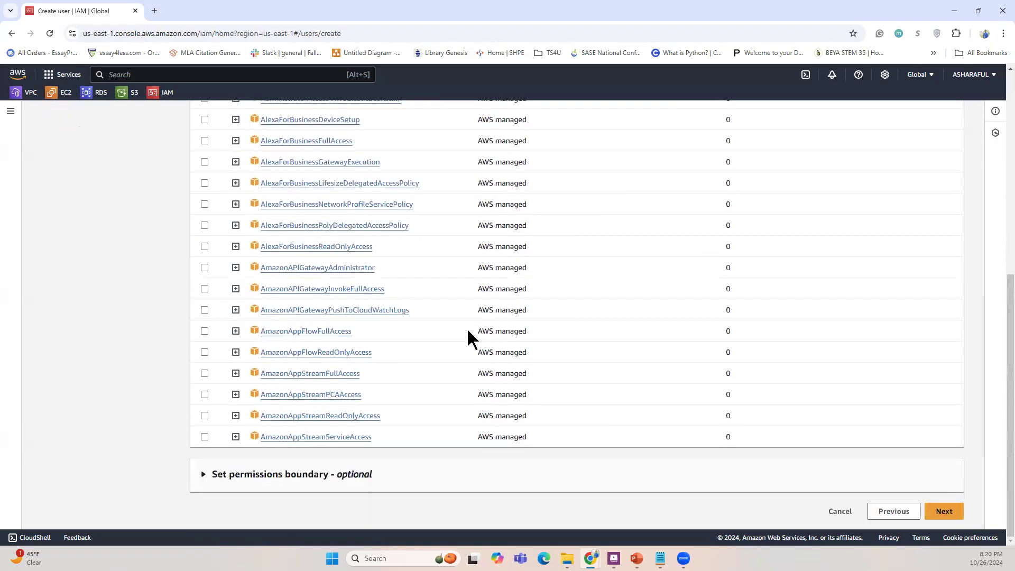
scroll(912, 452, "up", 10)
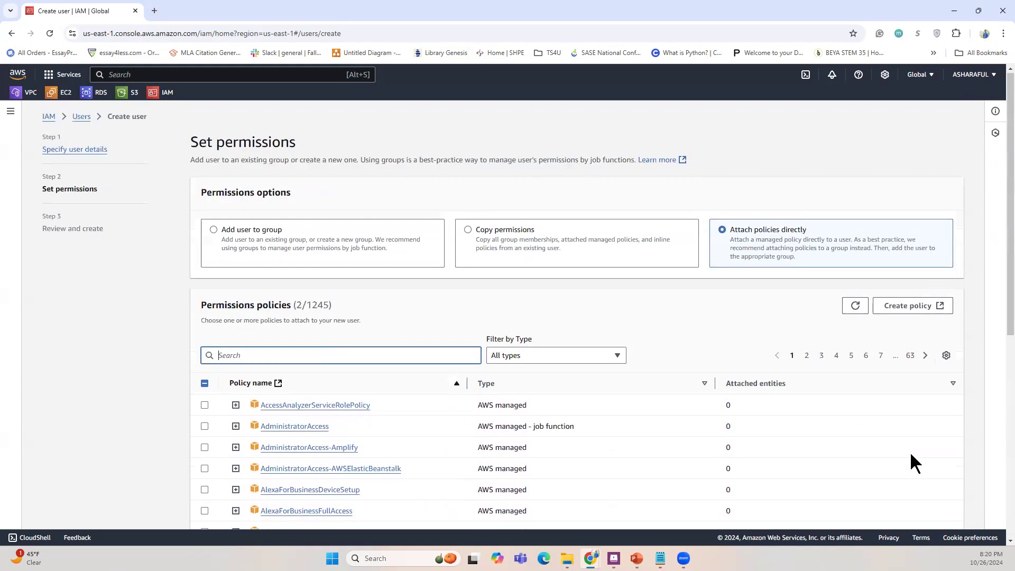
scroll(911, 455, "down", 7)
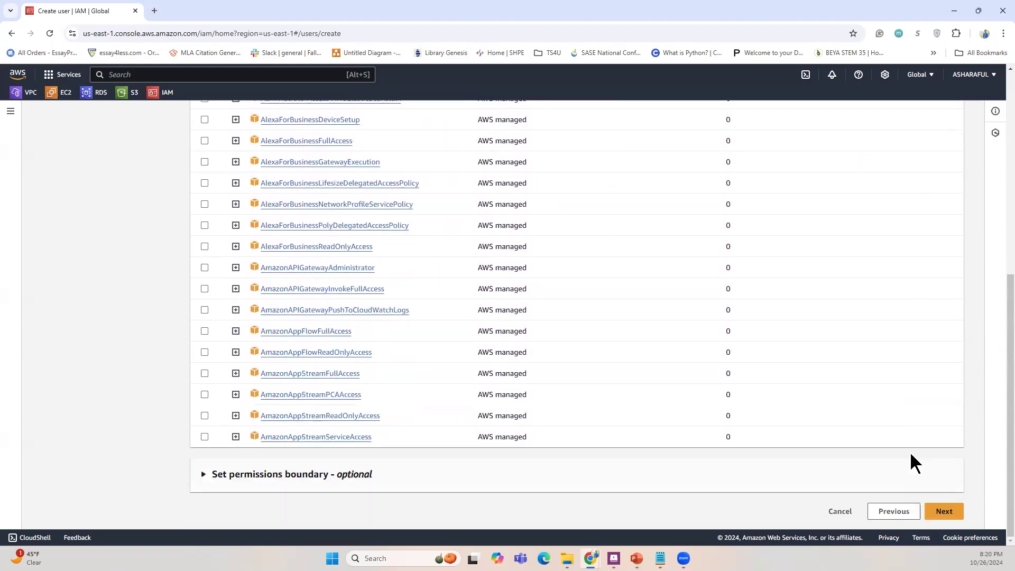
left_click(940, 513)
left_click(940, 513)
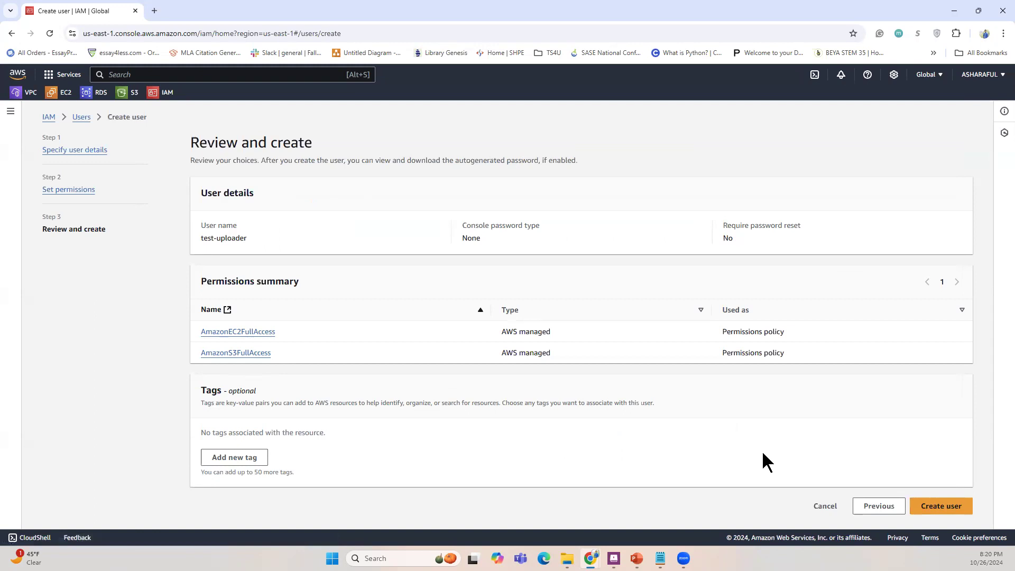
left_click_drag(256, 243, 199, 240)
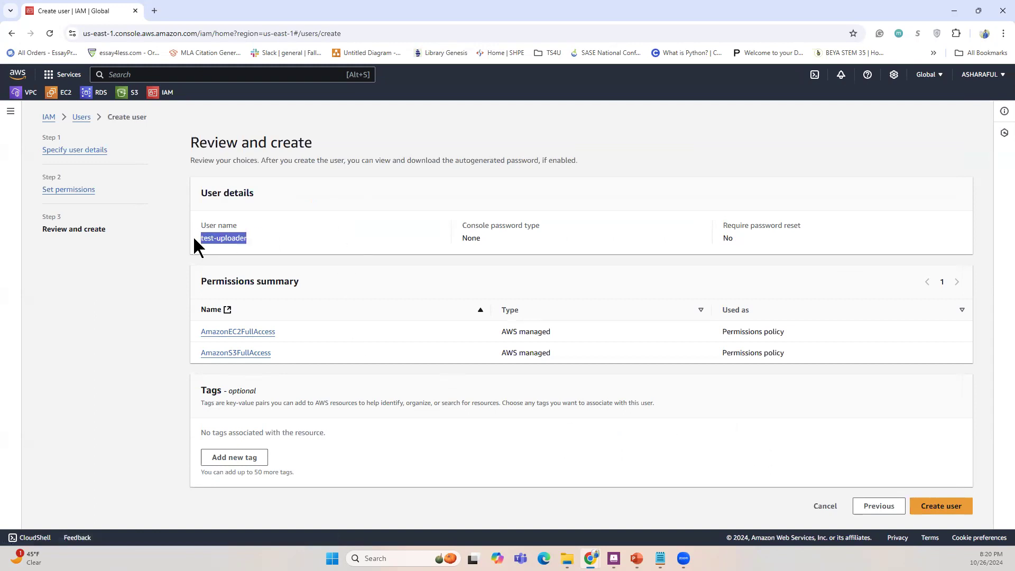
left_click(940, 506)
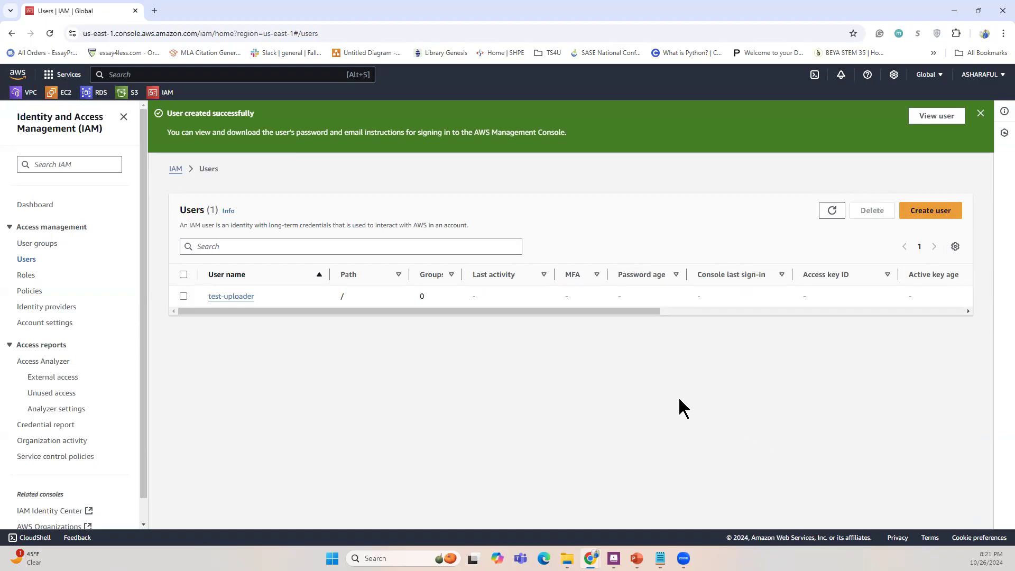
Step: Open the security credentials of the test-uploader user and start creating an access key
left_click(222, 297)
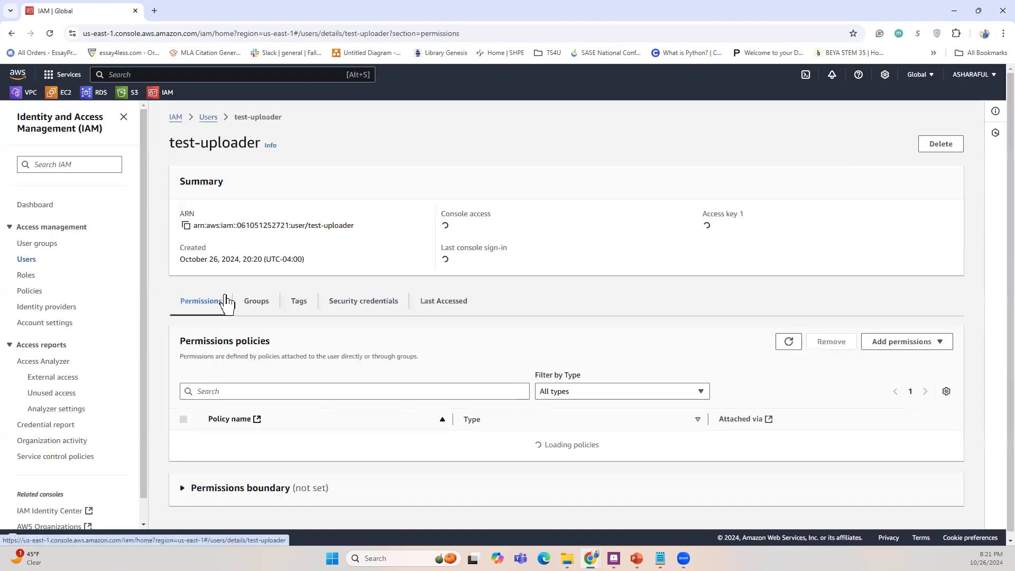
left_click(346, 306)
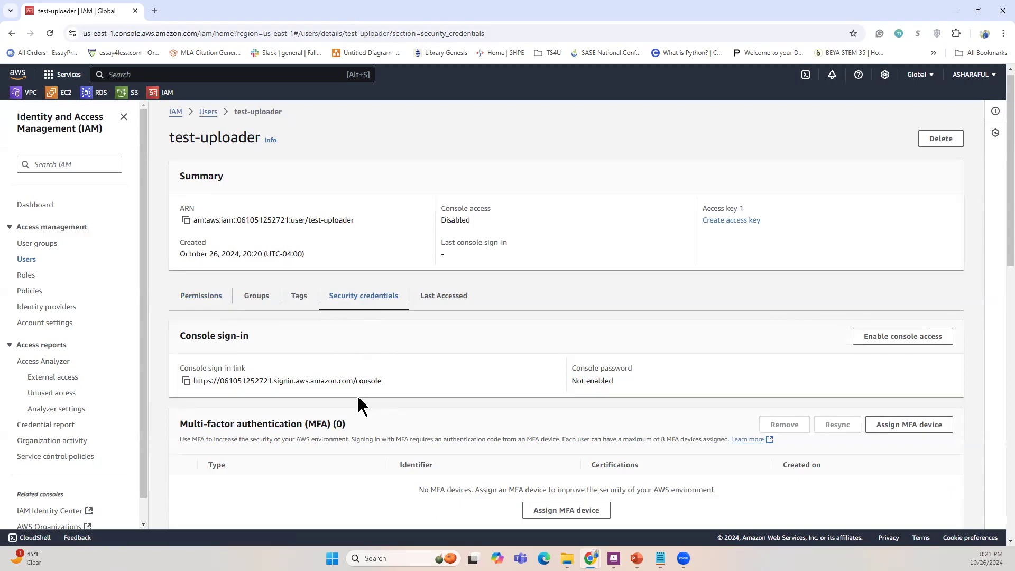
scroll(351, 399, "down", 5)
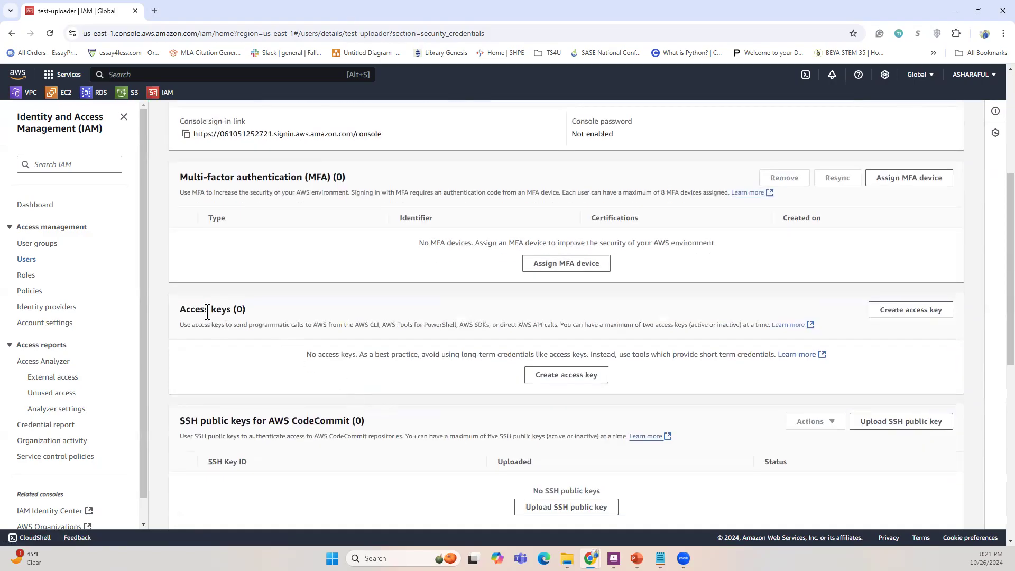
left_click_drag(178, 310, 258, 308)
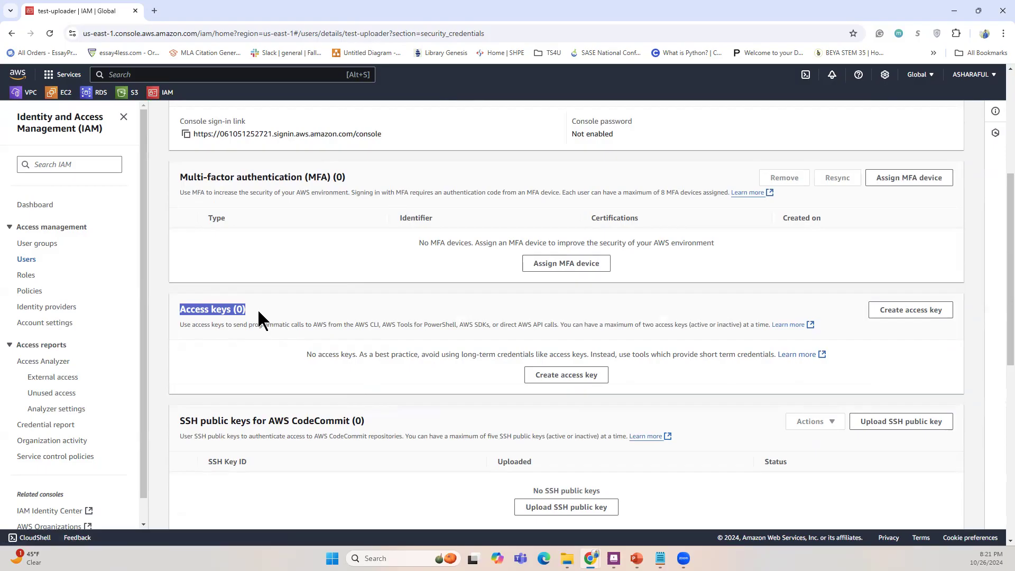
left_click(557, 377)
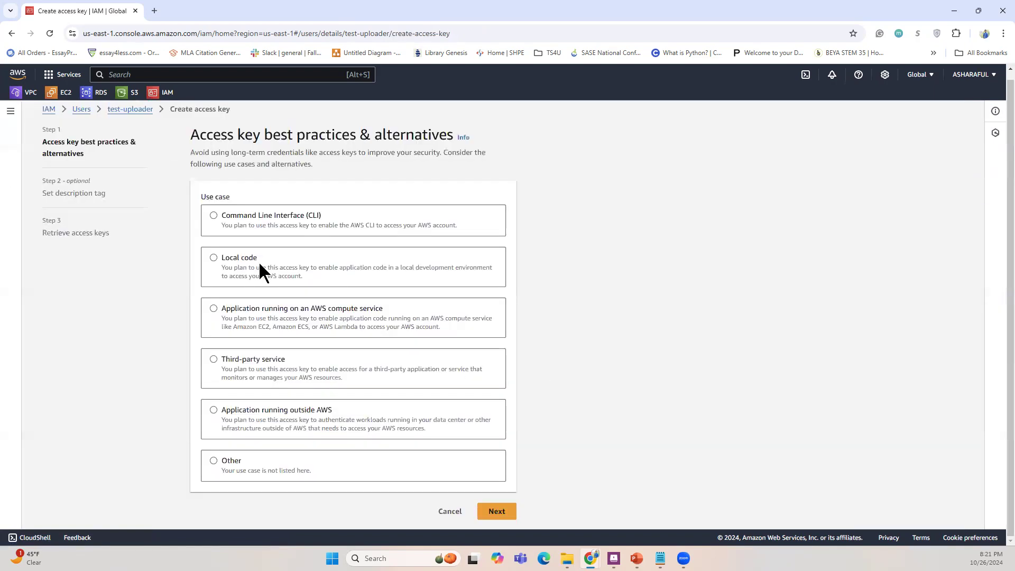
Step: Choose the Command Line Interface (CLI) use case, acknowledge the recommendation, and create the access key without a description tag
left_click(214, 215)
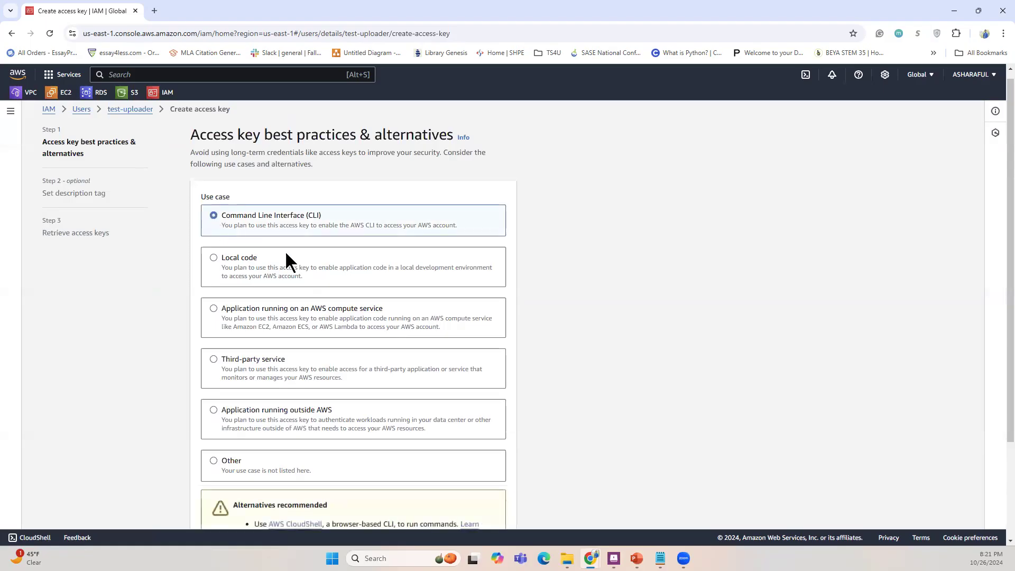
scroll(325, 343, "down", 2)
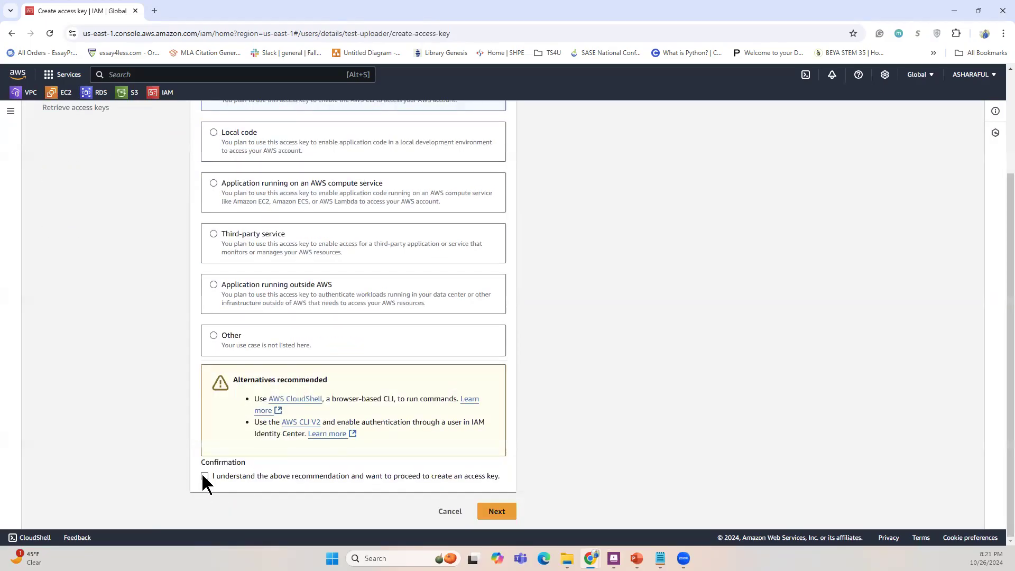
left_click(496, 510)
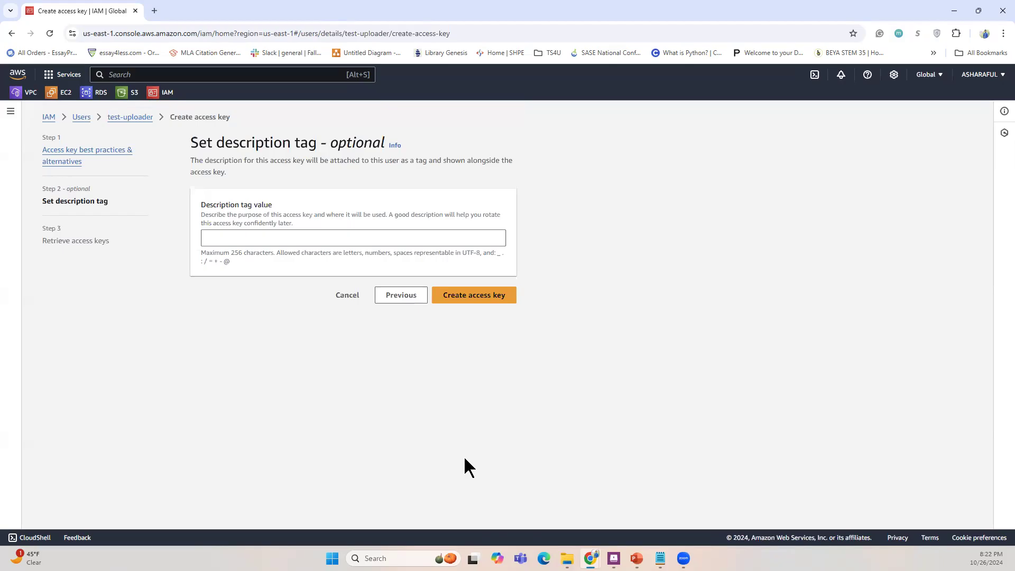
left_click(465, 299)
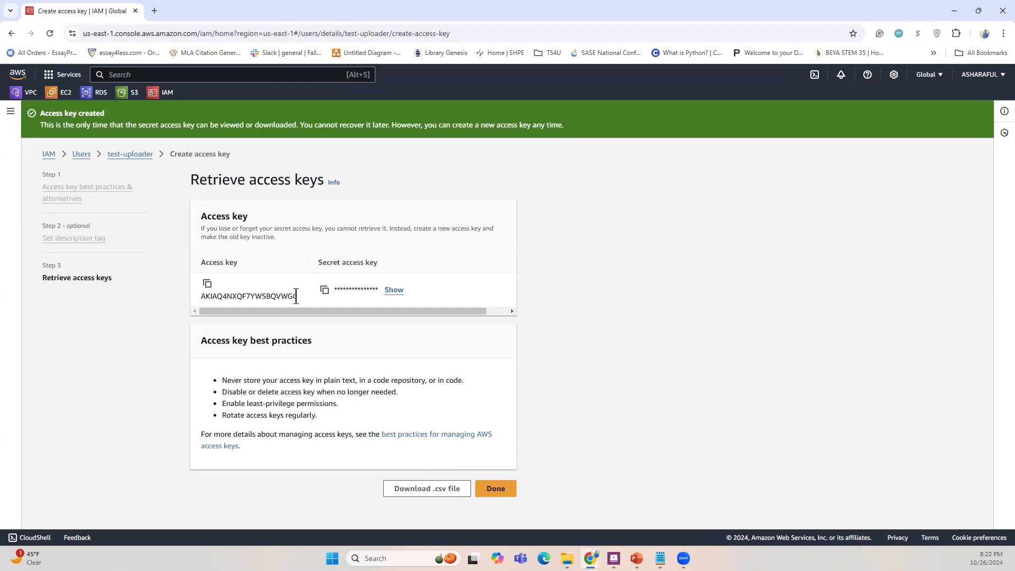
Step: Copy the new access key ID and paste it into the untitled note in Notepad
left_click_drag(296, 297, 196, 292)
key("ctrl+c")
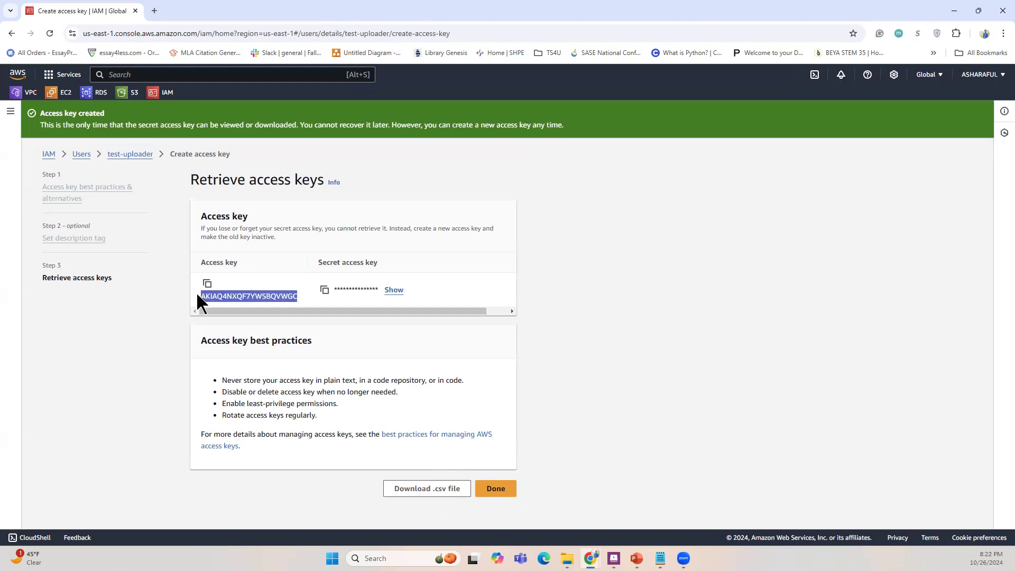
mouse_move(660, 558)
left_click(643, 512)
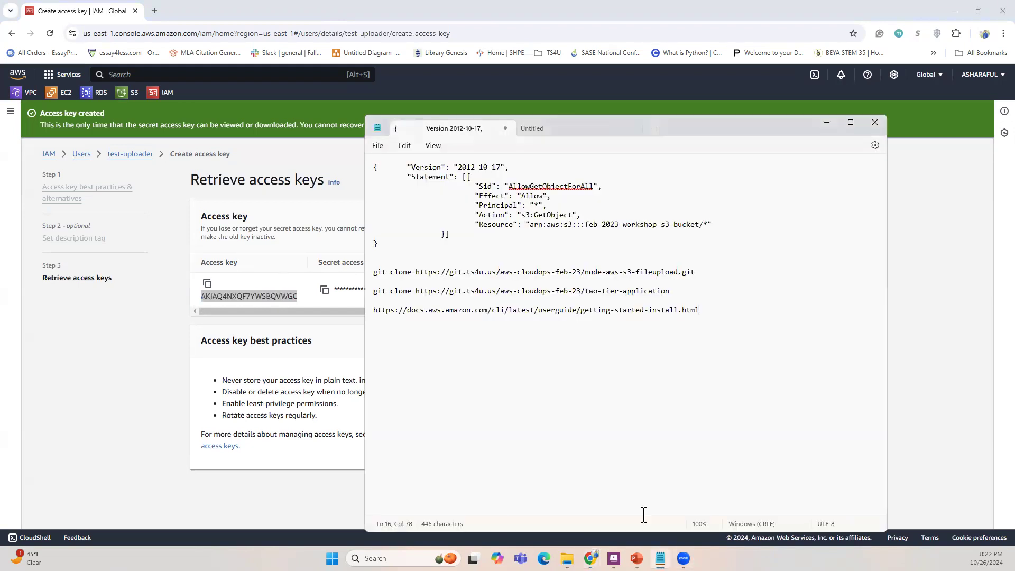
key("ctrl+v")
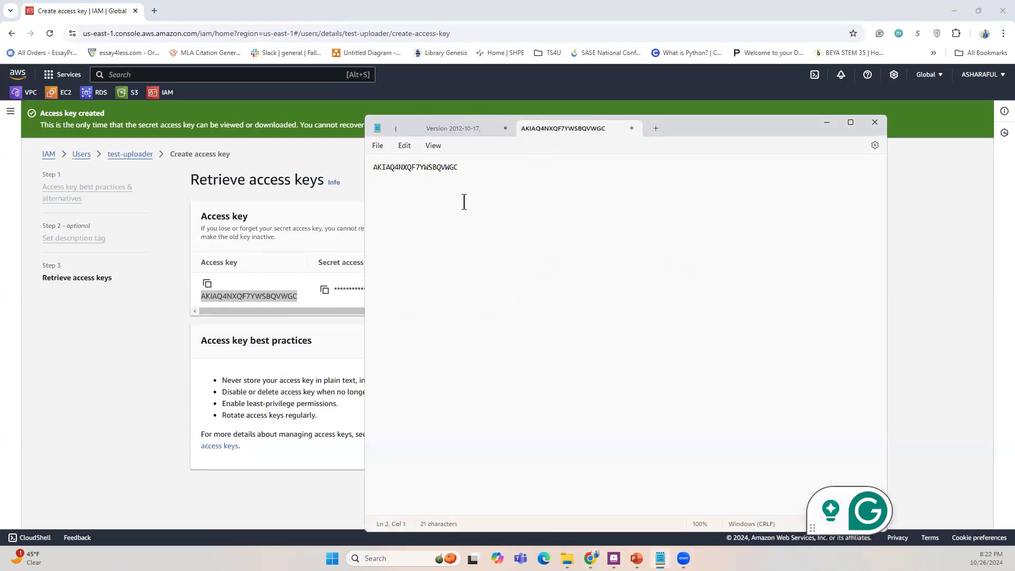
Step: Copy the secret access key, paste it below the access key ID in the Notepad note, and return to the browser
left_click(325, 294)
left_click(324, 291)
key("alt+Tab")
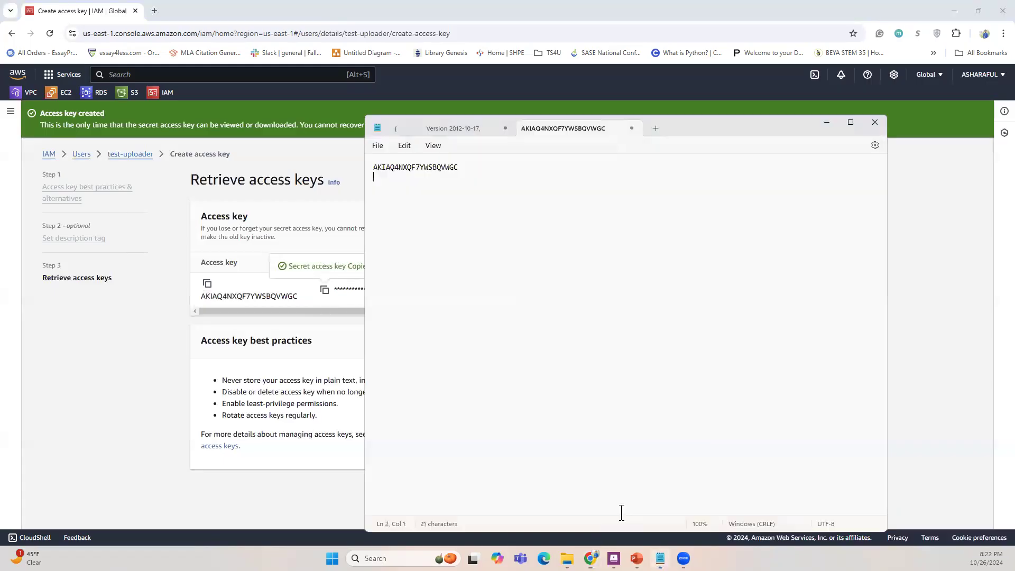
key("ctrl+v")
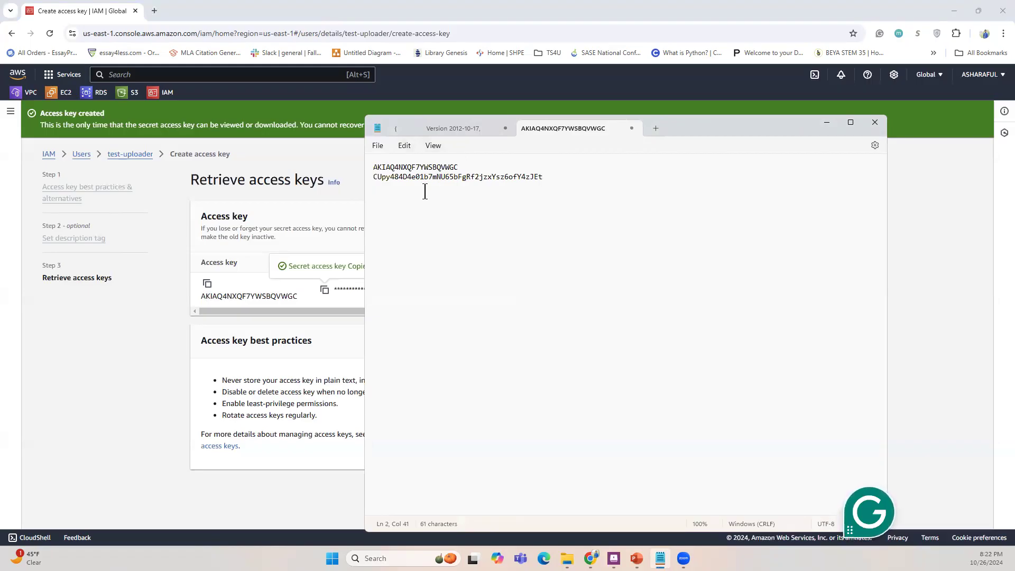
left_click(433, 127)
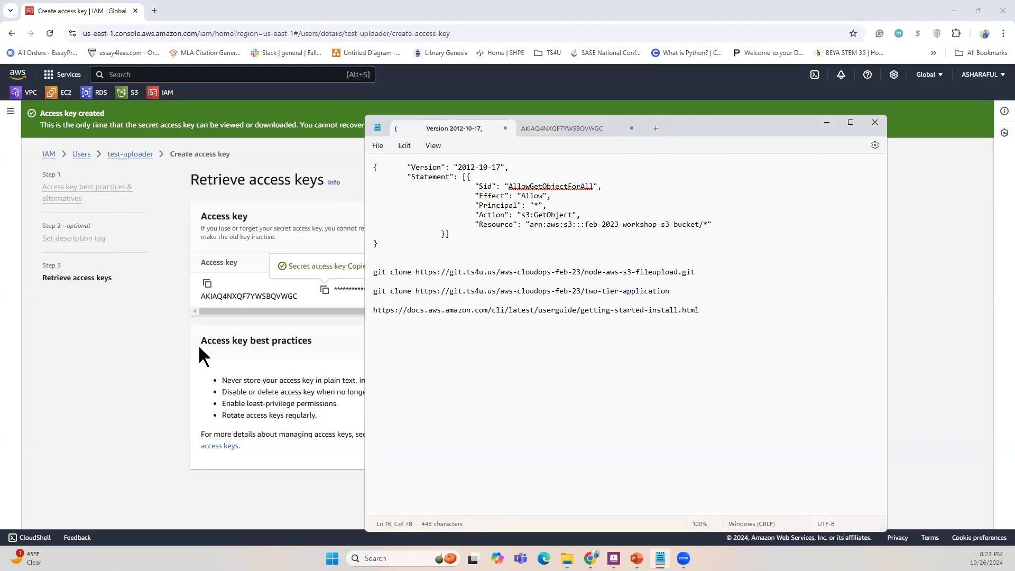
left_click(134, 344)
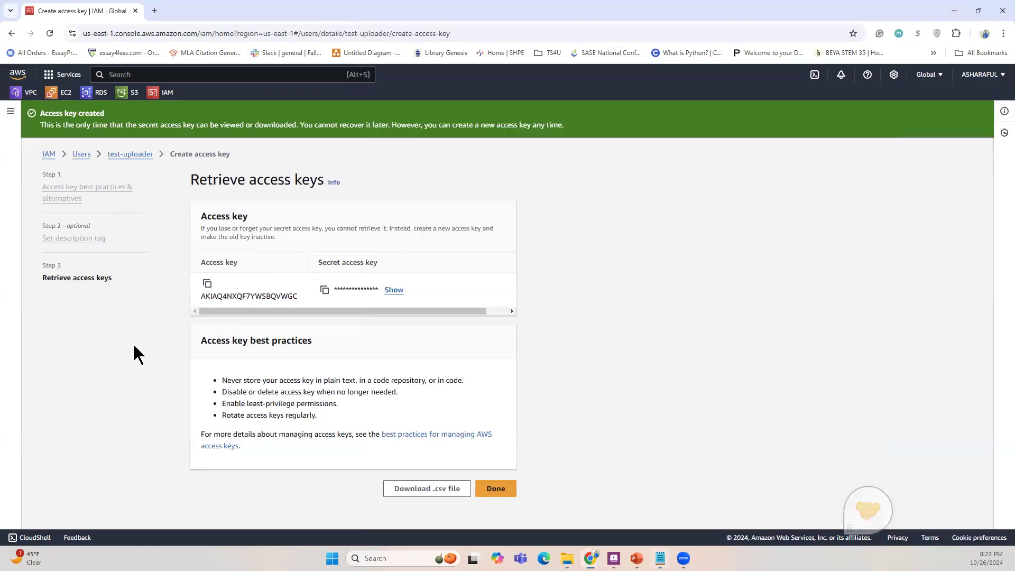
Step: Finish the access key creation without viewing or downloading the secret key, and check the user's access keys section
left_click(491, 494)
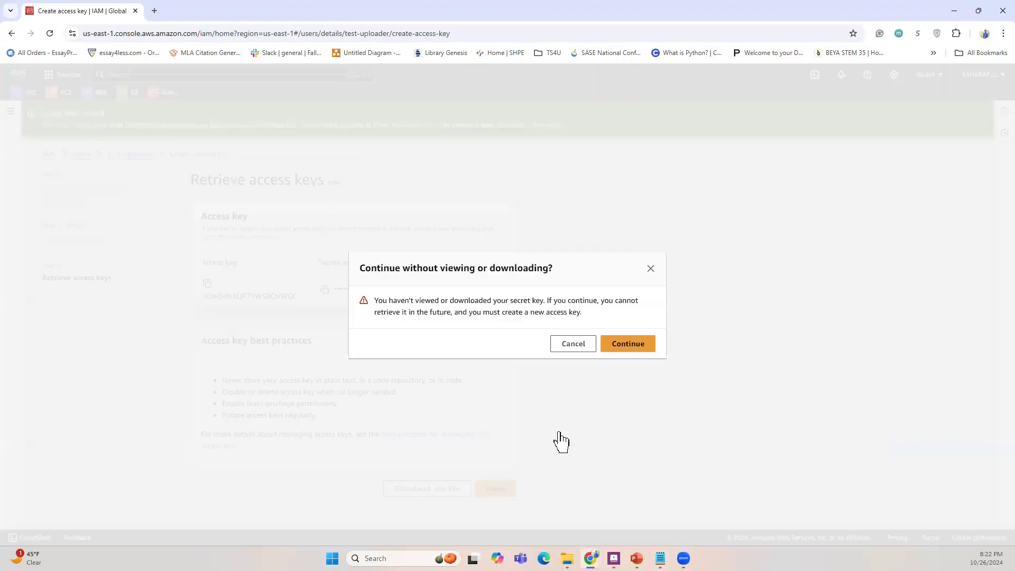
left_click(622, 342)
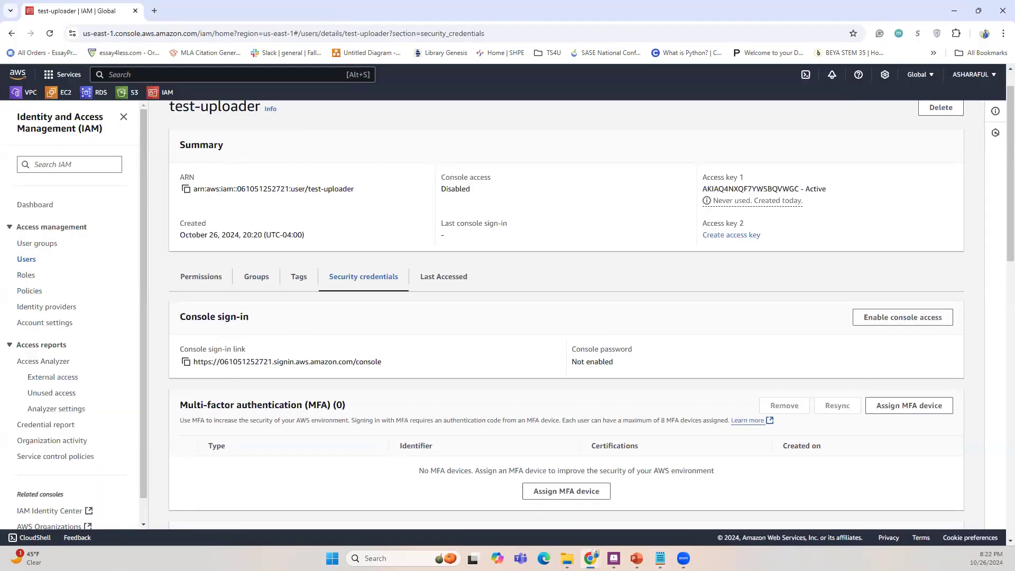
scroll(427, 370, "down", 5)
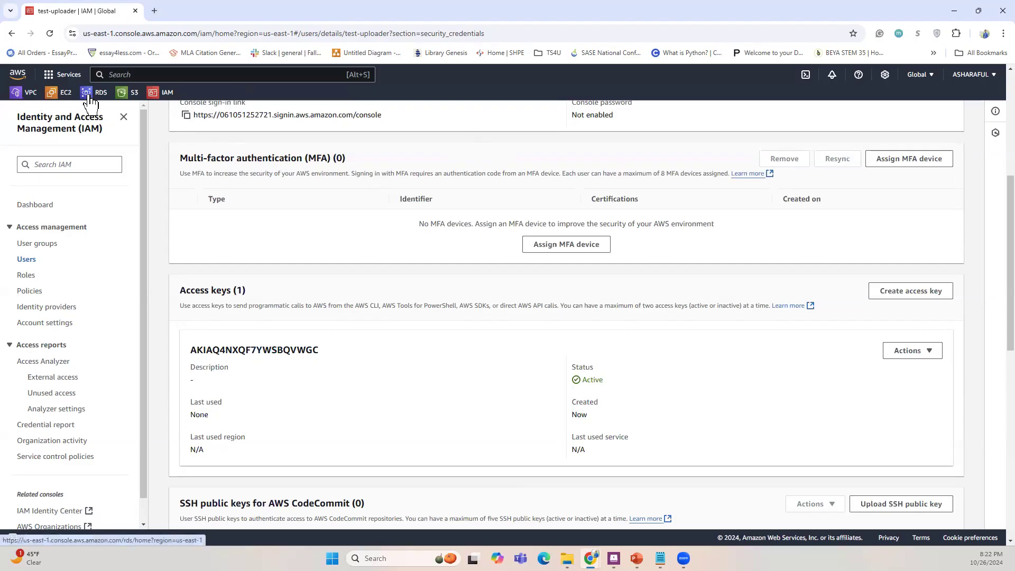
Step: Go to the S3 service and open the october-test-test bucket
left_click(121, 93)
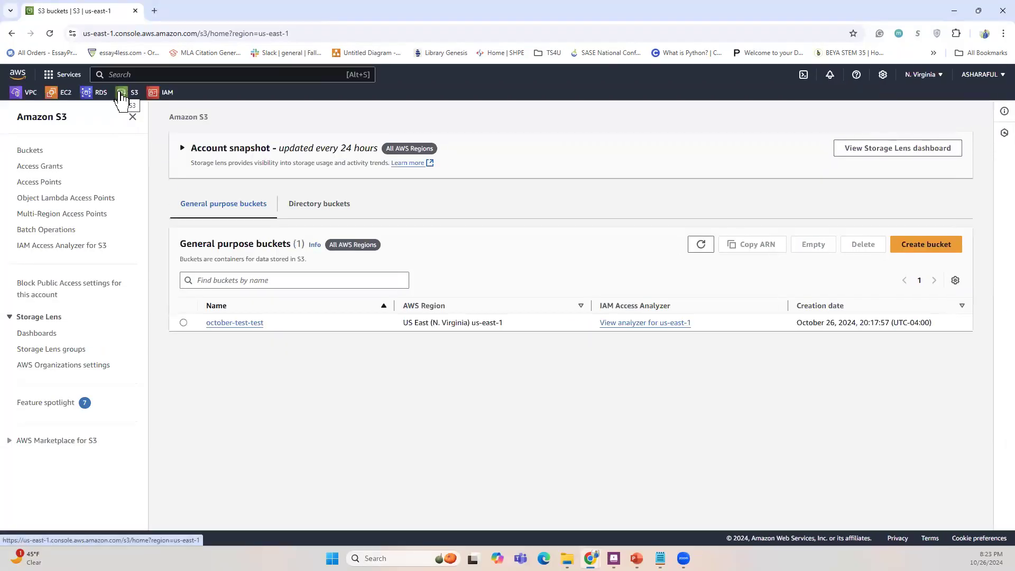
left_click(242, 323)
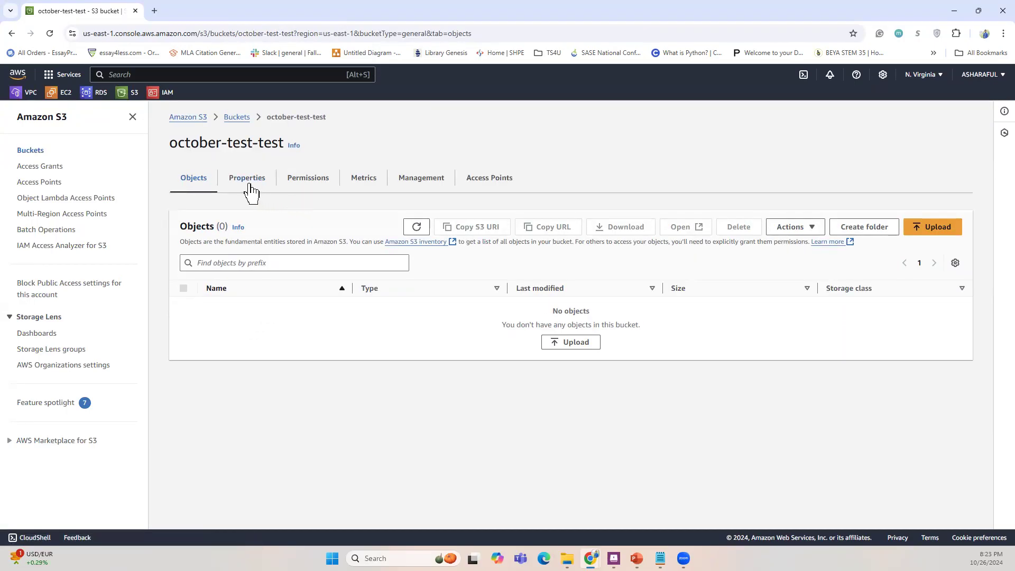
Step: Go through the october-test-test bucket's permissions and open its bucket policy for editing
left_click(310, 182)
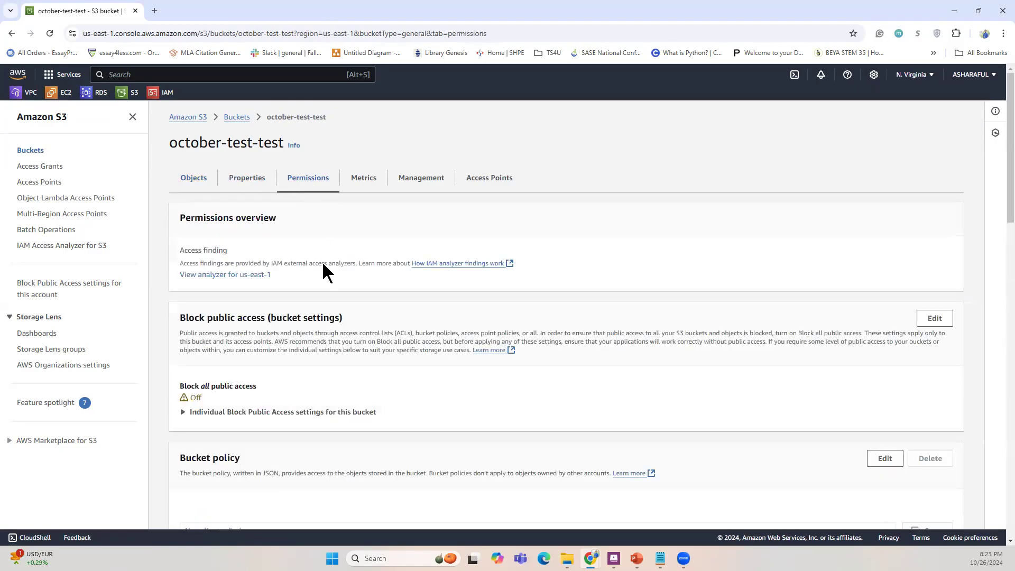
scroll(336, 365, "down", 5)
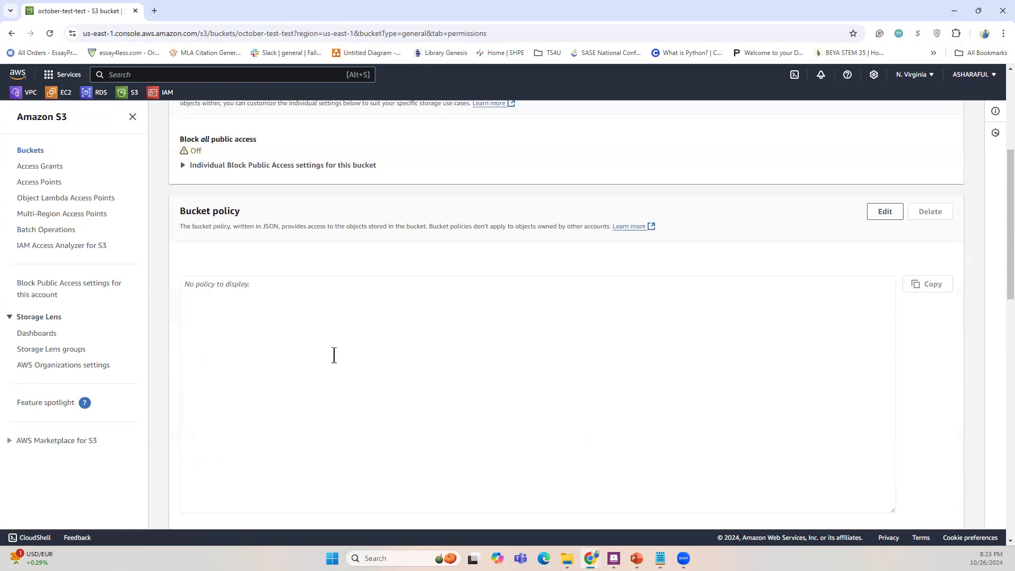
scroll(334, 355, "down", 2)
scroll(325, 347, "up", 5)
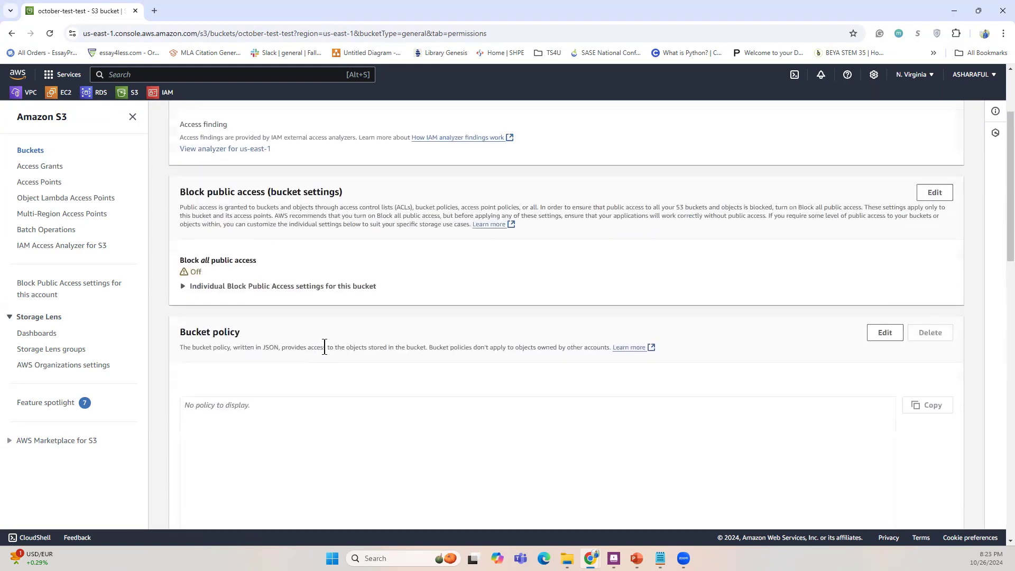
scroll(324, 347, "down", 5)
scroll(307, 302, "up", 2)
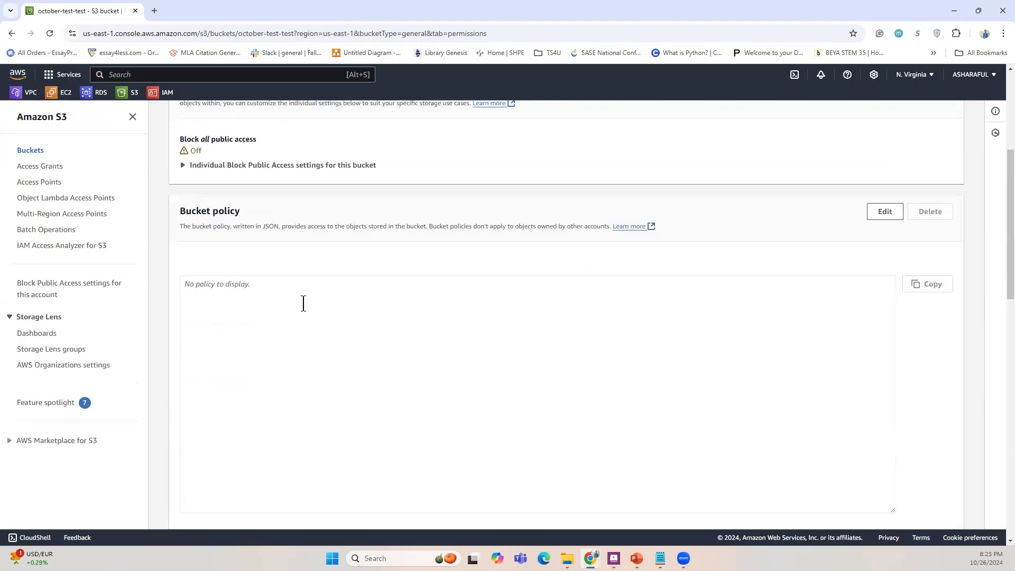
left_click(884, 212)
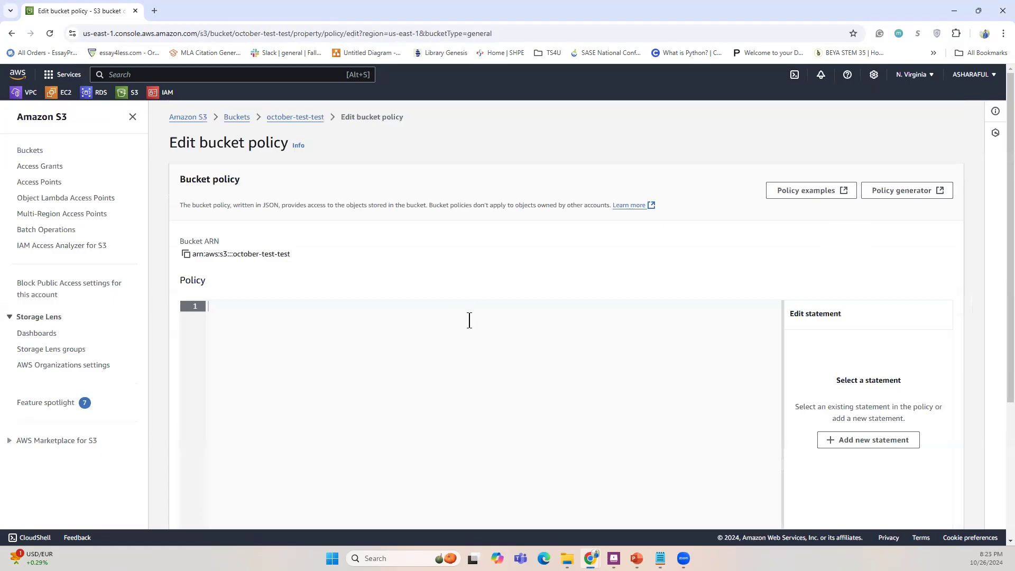
scroll(570, 279, "down", 2)
scroll(570, 279, "down", 2)
scroll(570, 280, "up", 3)
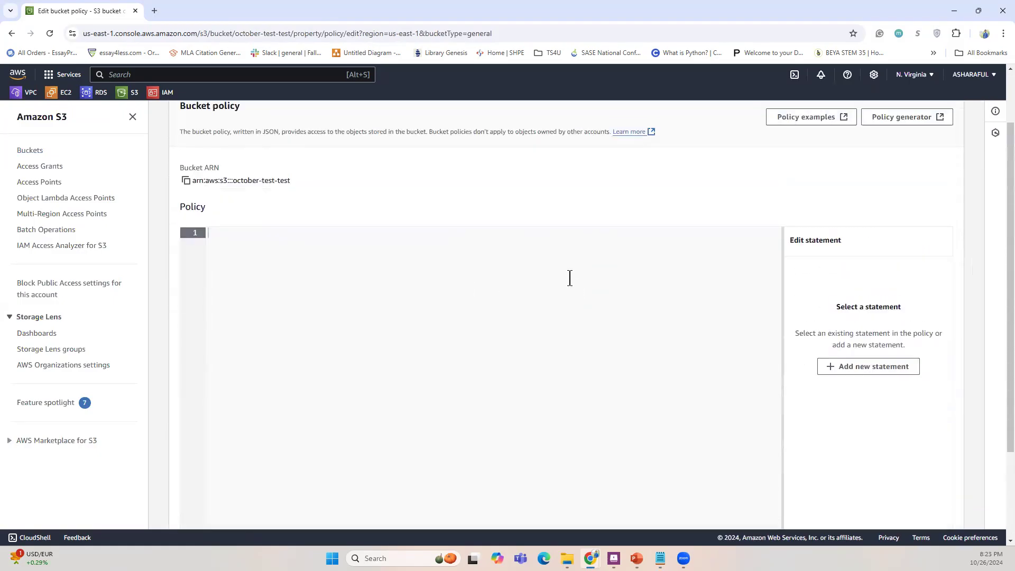
Step: Copy the AllowGetObjectForAll JSON policy from the Notepad note and paste it into the bucket policy editor in the browser
left_click(660, 559)
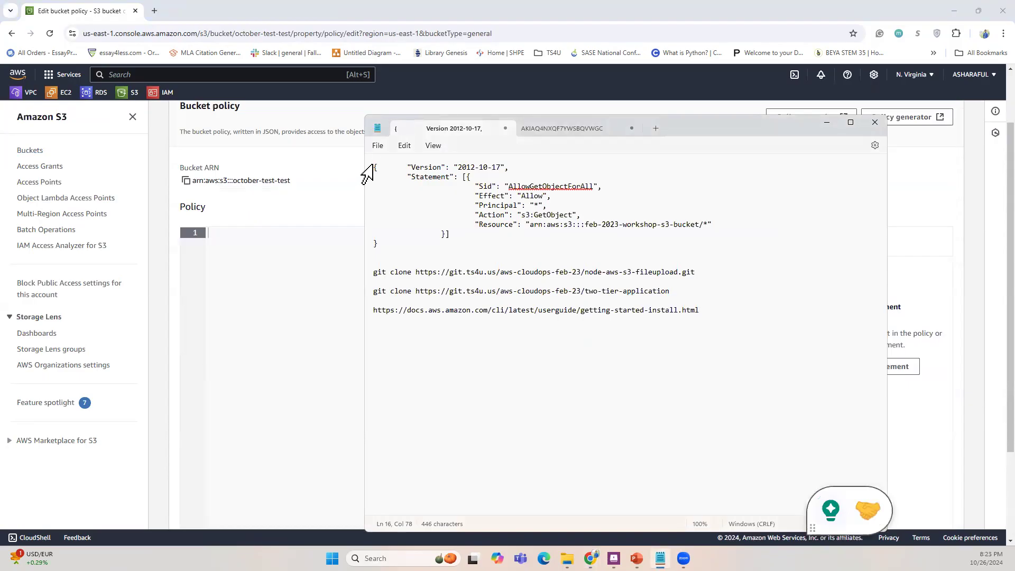
left_click_drag(375, 163, 467, 247)
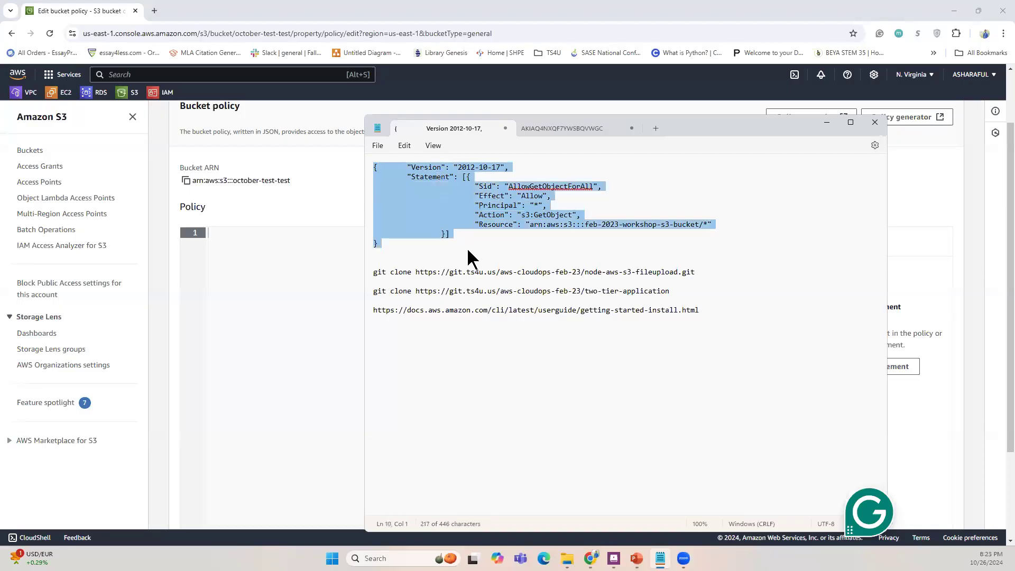
right_click(459, 227)
left_click(491, 275)
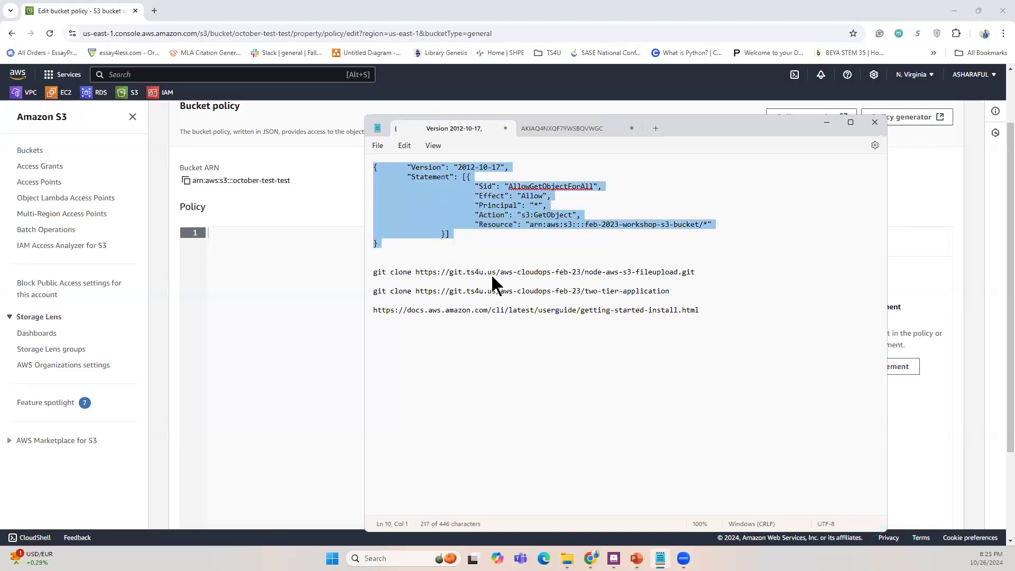
left_click(290, 264)
right_click(282, 254)
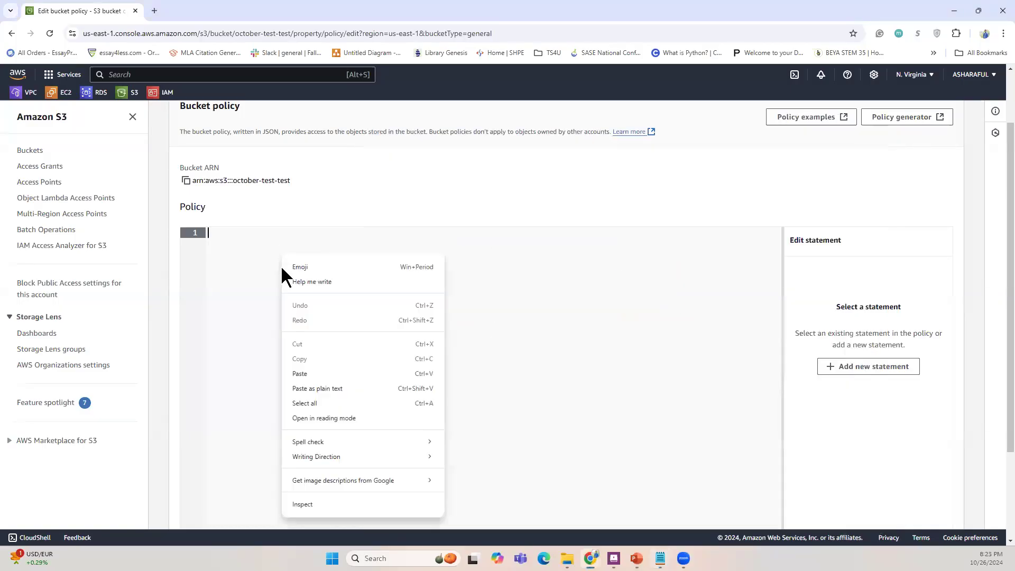
left_click(300, 373)
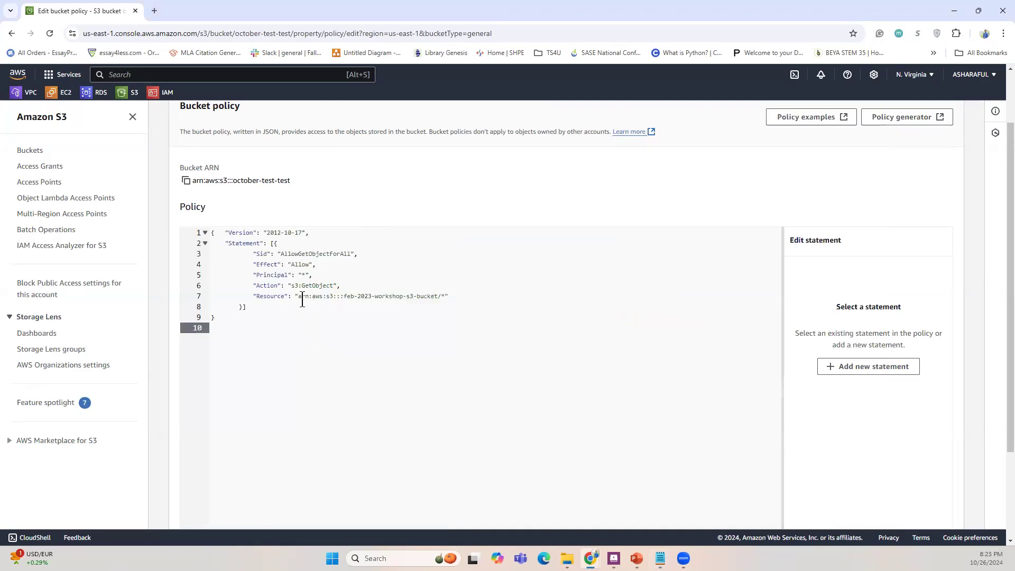
Step: Replace the policy's Resource with the copied bucket ARN so it reads arn:aws:s3:::october-test-test/*, and save the bucket policy
left_click(438, 296)
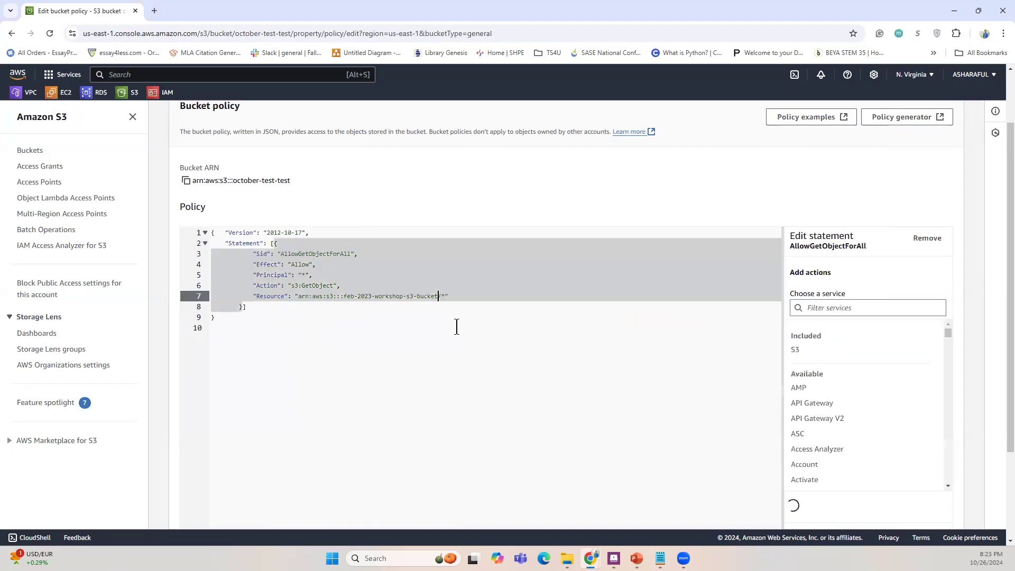
left_click(186, 182)
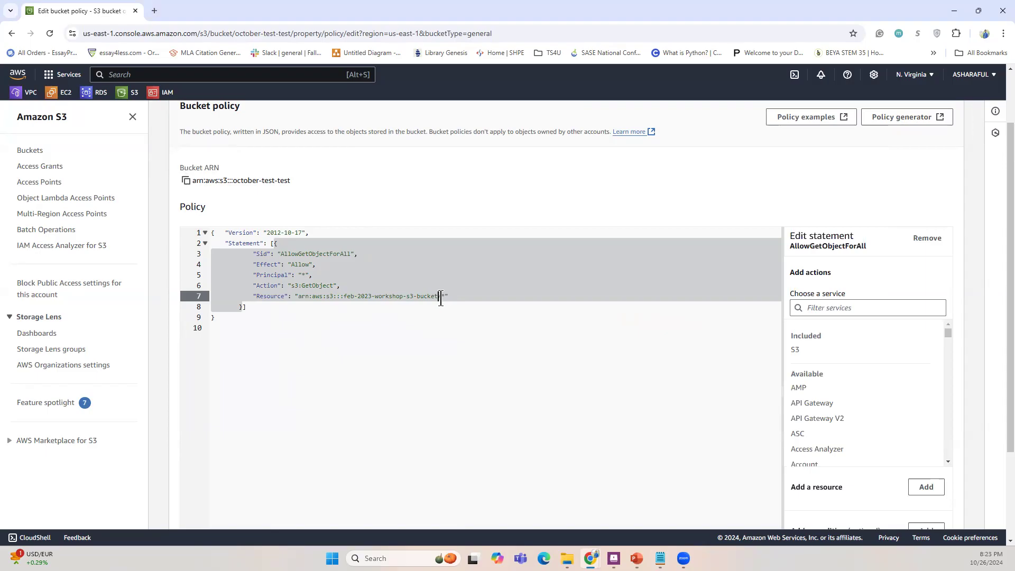
key("BackSpace")
key("BackSpace")
key("BackSpace")
key("BackSpace")
key("BackSpace")
key("BackSpace")
key("BackSpace")
key("BackSpace")
key("BackSpace")
key("BackSpace")
key("BackSpace")
key("BackSpace")
key("BackSpace")
key("BackSpace")
key("BackSpace")
key("BackSpace")
key("BackSpace")
key("BackSpace")
key("BackSpace")
key("BackSpace")
key("BackSpace")
key("BackSpace")
key("BackSpace")
key("BackSpace")
key("BackSpace")
key("BackSpace")
key("BackSpace")
key("BackSpace")
key("BackSpace")
key("BackSpace")
key("BackSpace")
key("BackSpace")
key("BackSpace")
key("BackSpace")
key("BackSpace")
key("BackSpace")
key("BackSpace")
key("BackSpace")
key("BackSpace")
key("BackSpace")
key("ctrl+v")
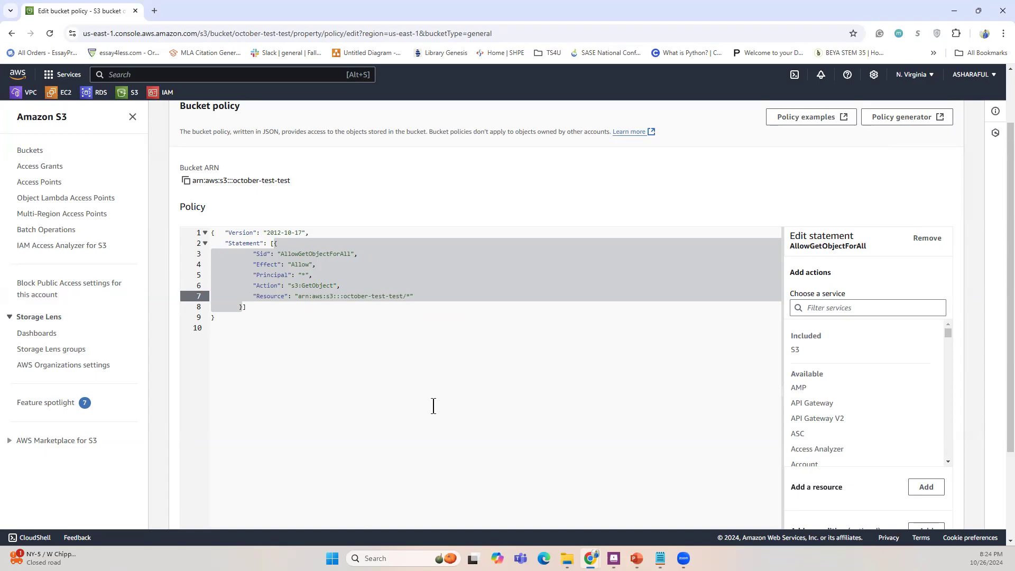
scroll(437, 439, "down", 3)
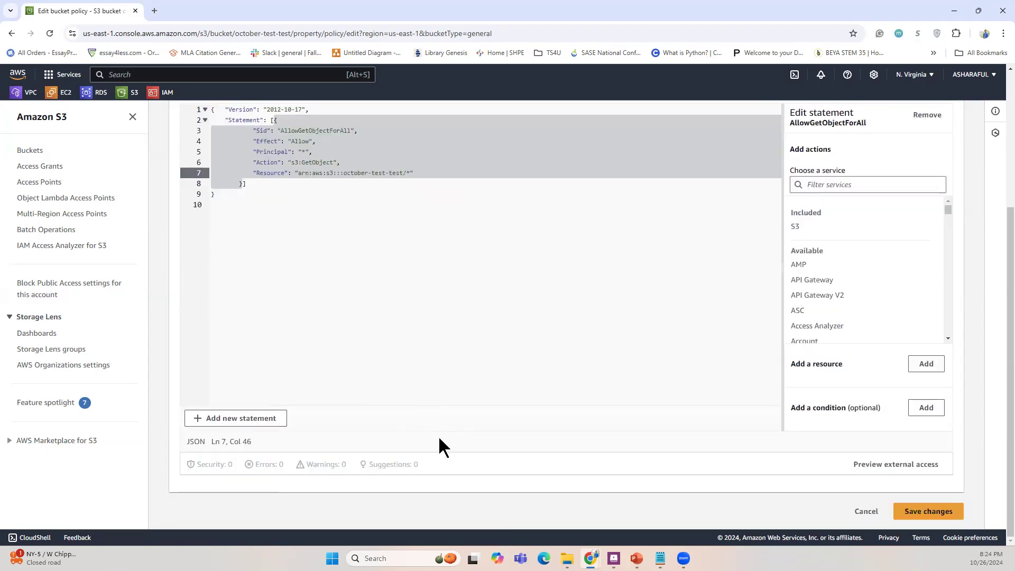
left_click(955, 512)
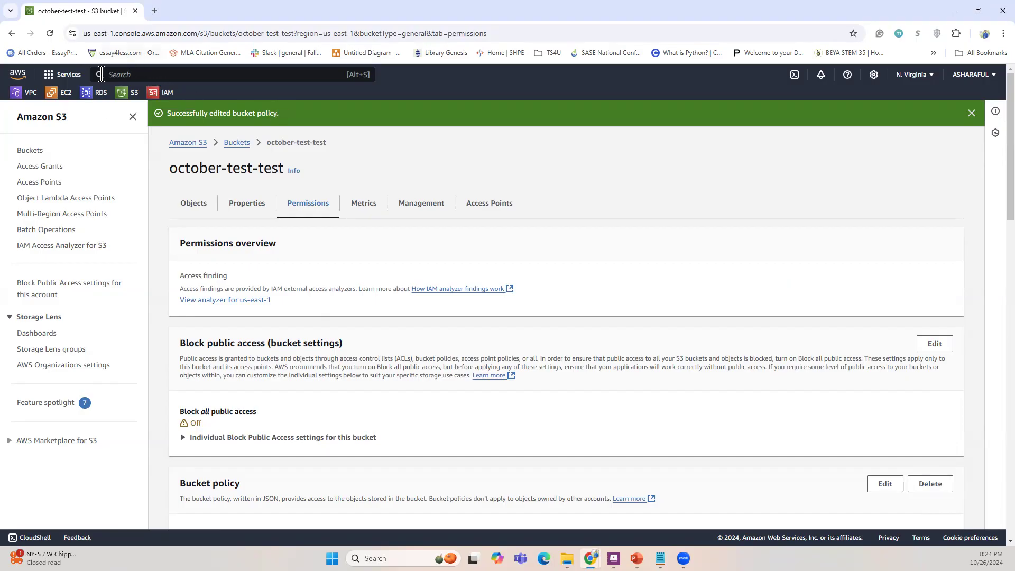
Step: Open the EC2 service in a separate browser tab and start launching a new instance from the running instances list
left_click(61, 95)
left_click(188, 11)
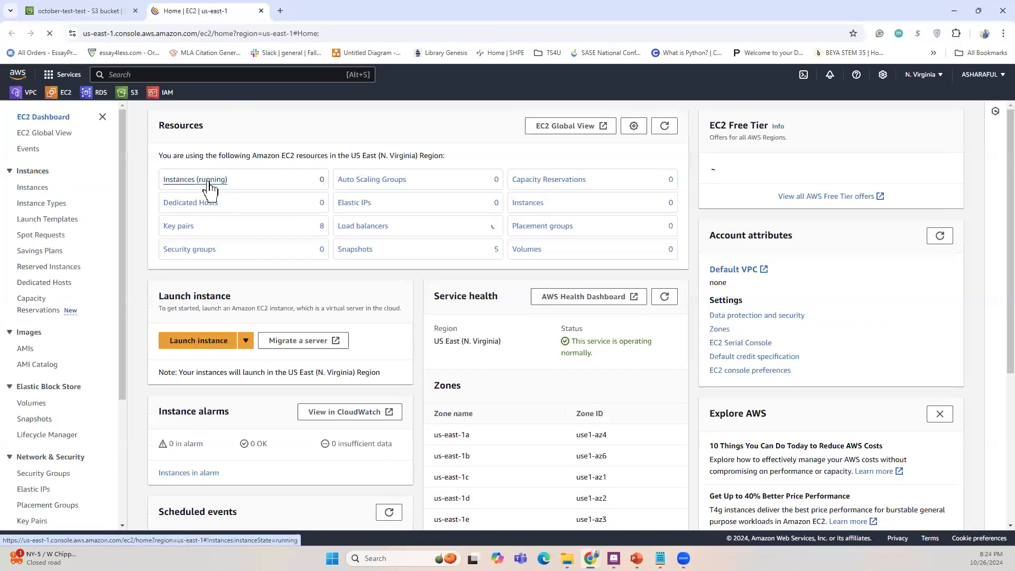
left_click(208, 179)
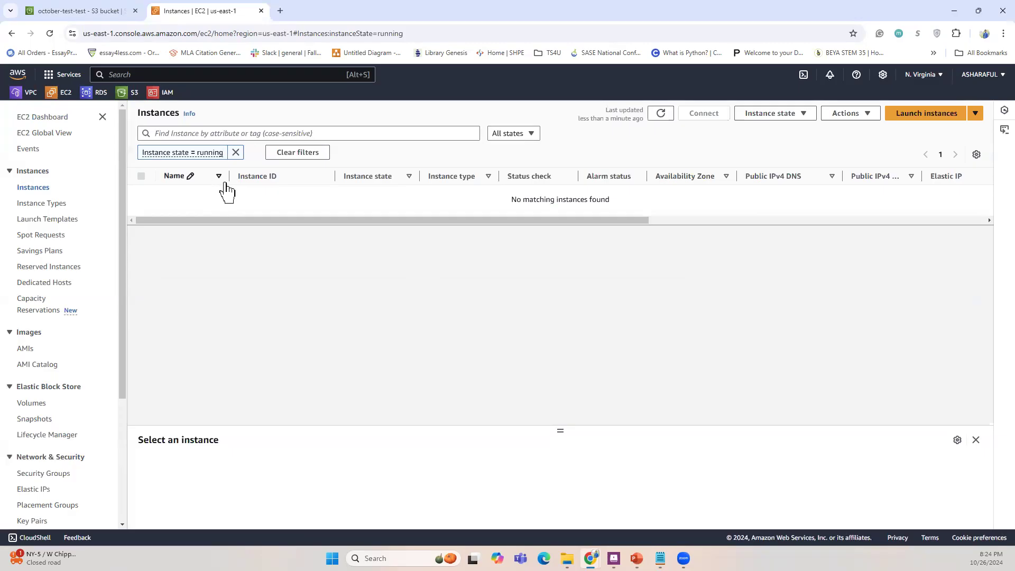
left_click(924, 114)
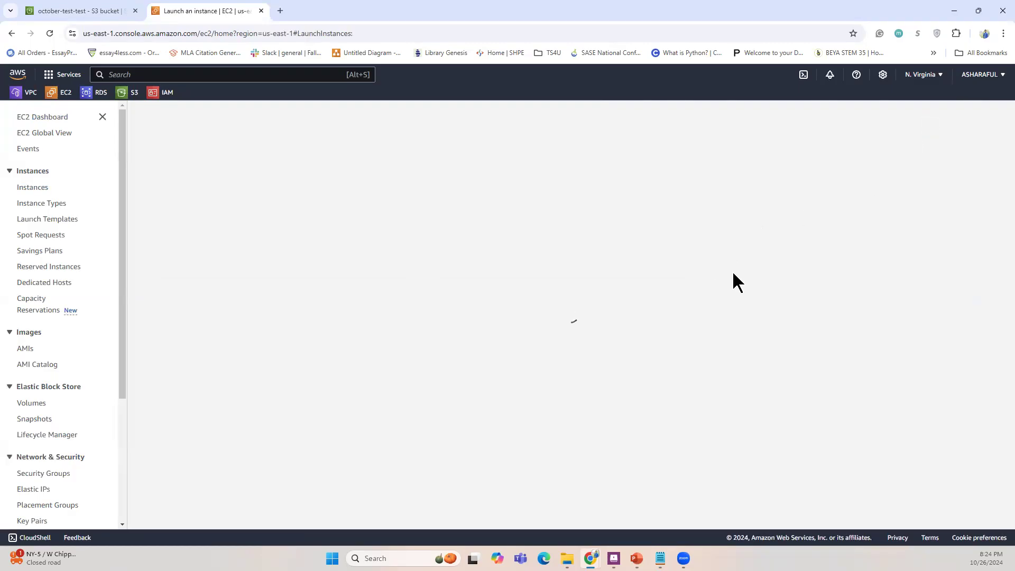
Step: Name the instance file-uploader and choose the Ubuntu Server 24.04 LTS image
left_click(93, 261)
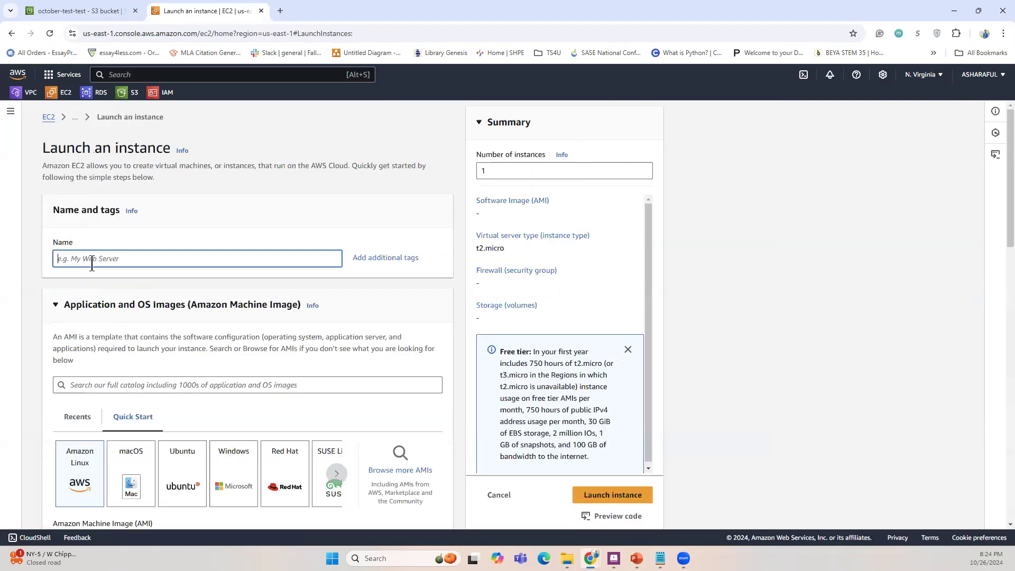
type("file-uploader")
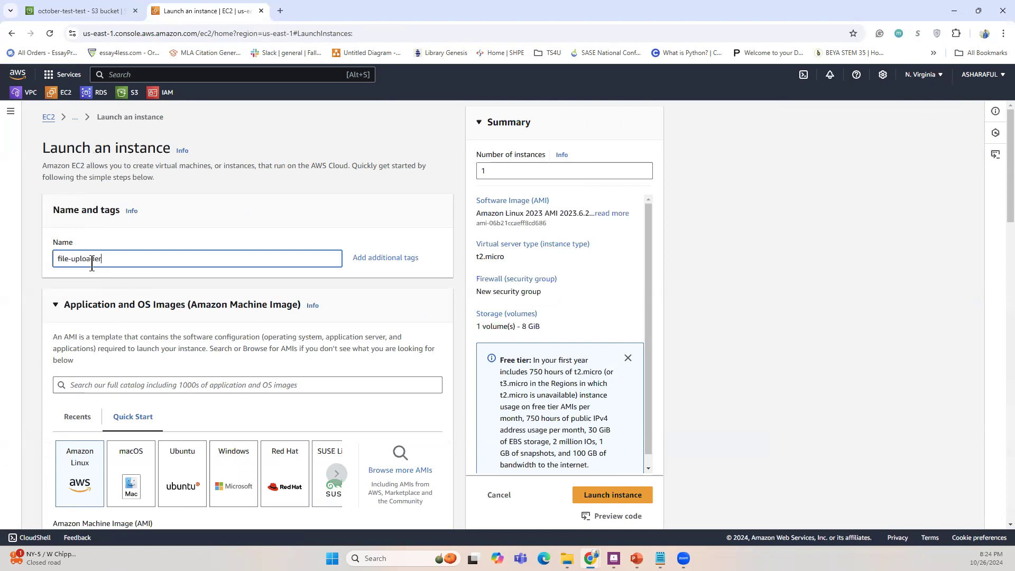
scroll(163, 361, "down", 5)
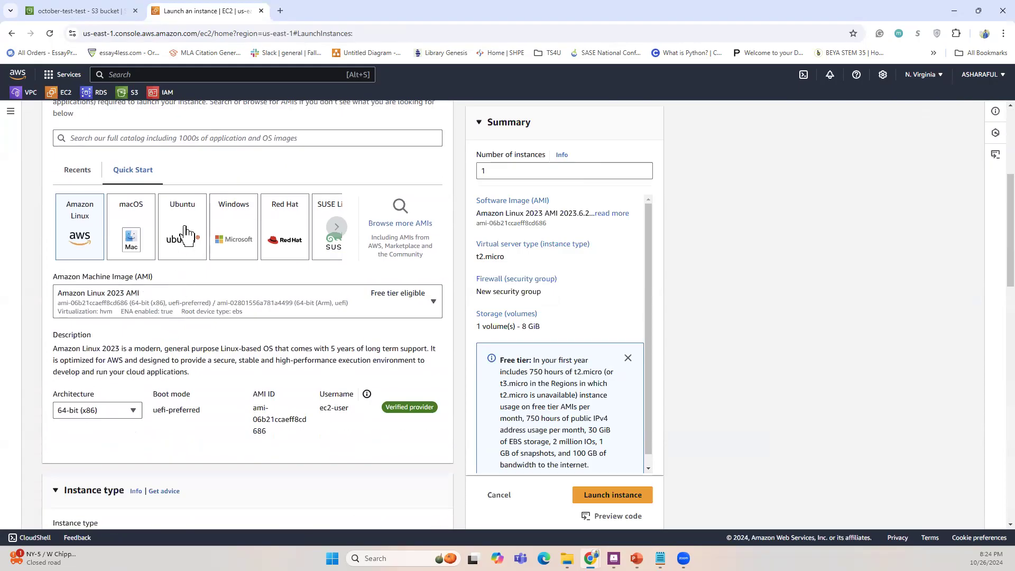
left_click(186, 231)
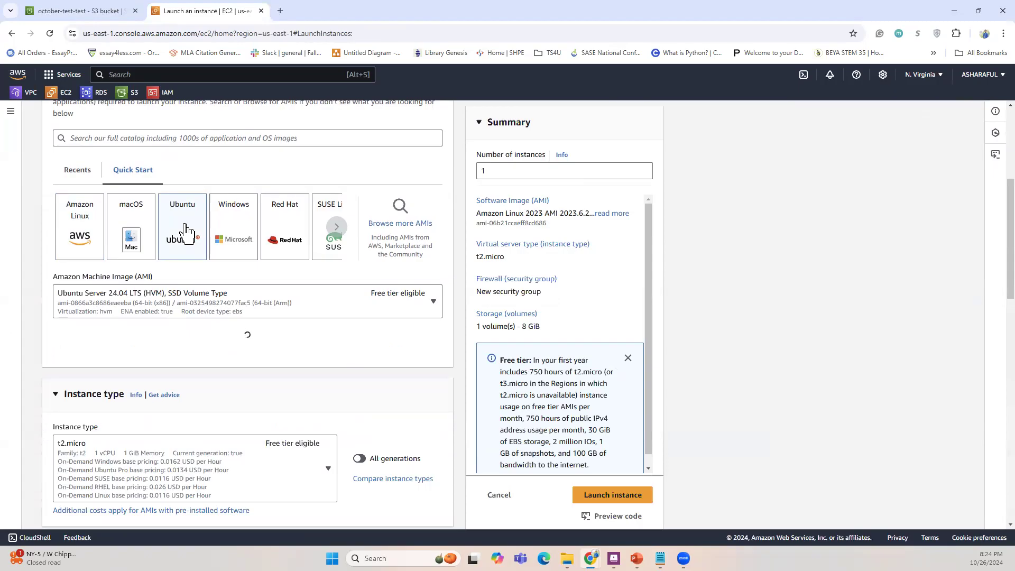
Step: Review the instance launch settings and select the existing key pair test for login
scroll(264, 346, "down", 5)
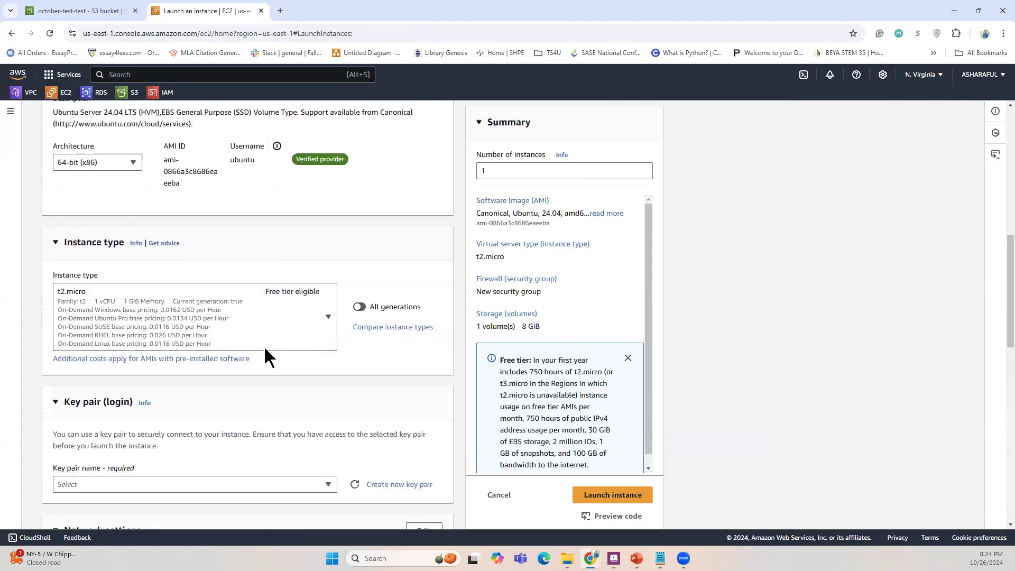
scroll(265, 345, "down", 10)
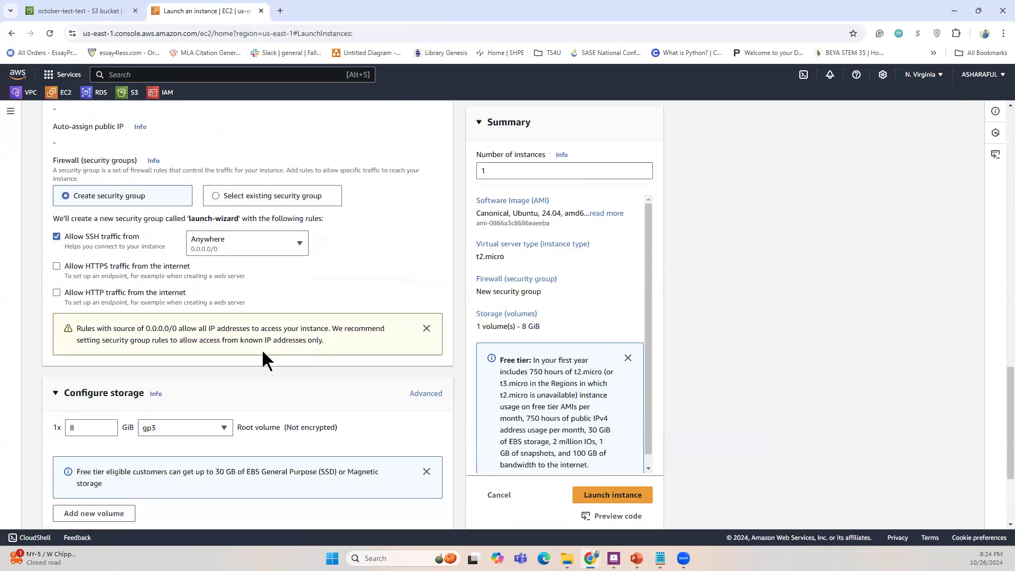
scroll(263, 352, "up", 2)
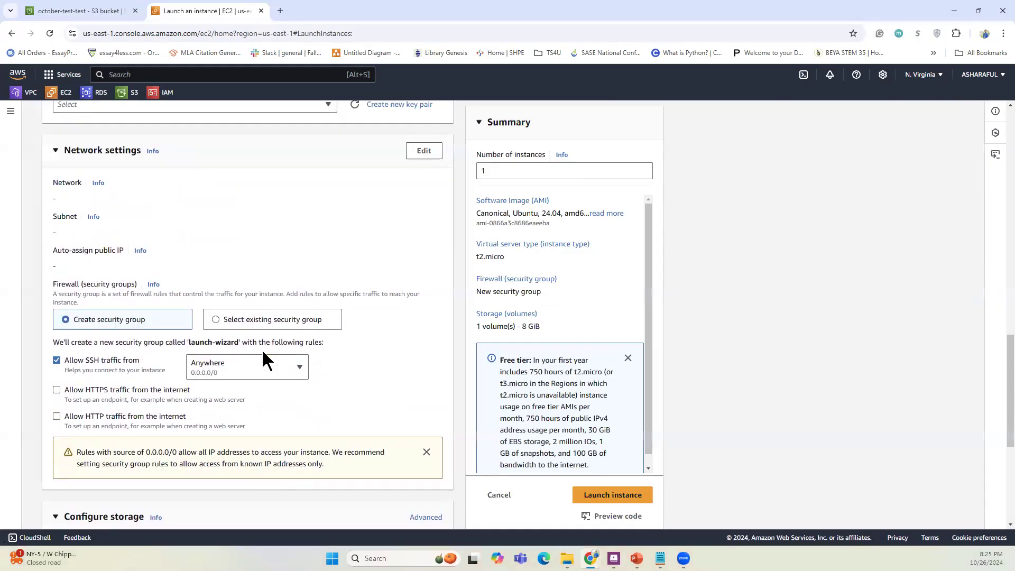
scroll(263, 361, "down", 2)
scroll(262, 361, "up", 6)
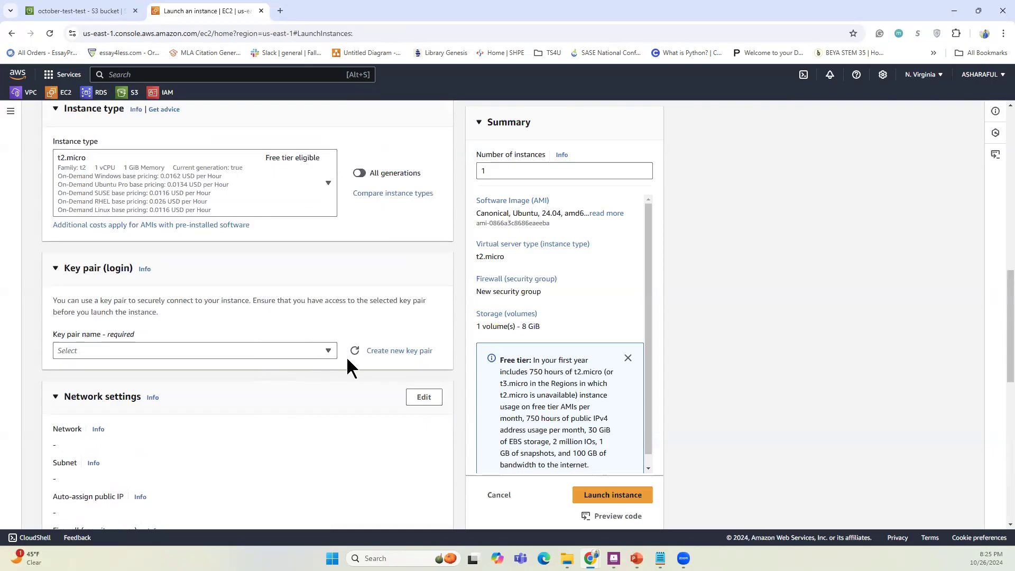
left_click(322, 357)
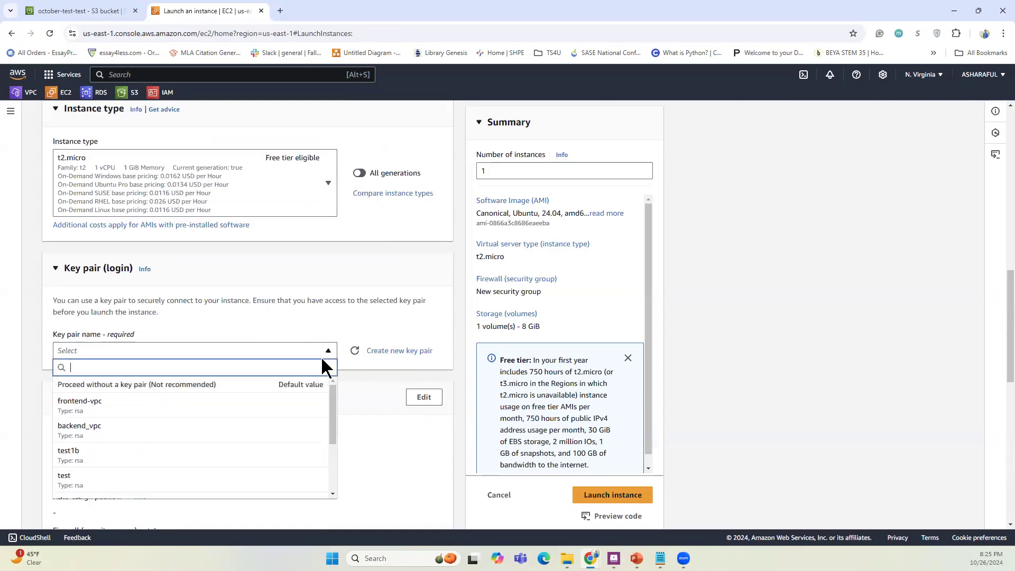
left_click(204, 481)
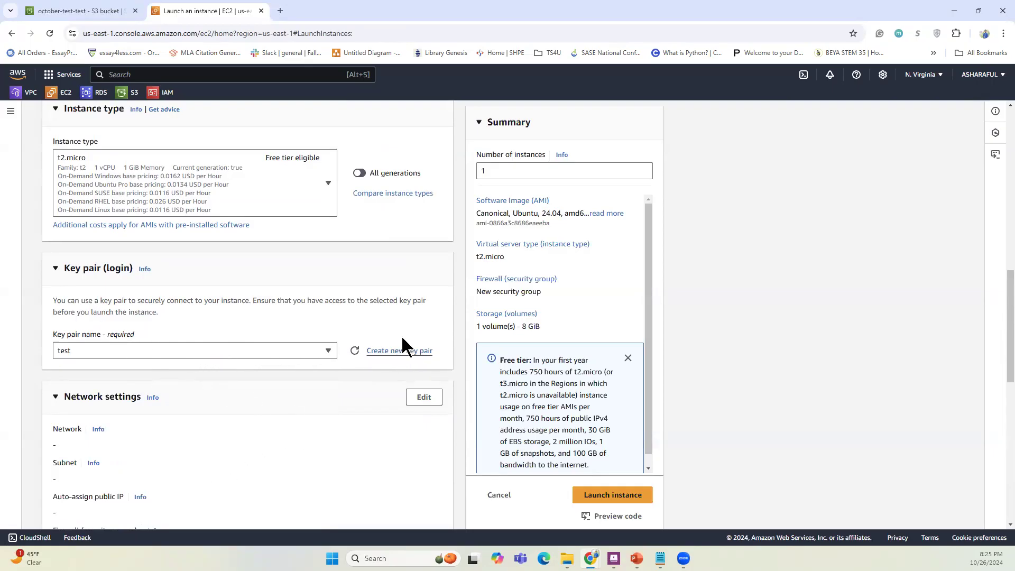
Step: Make the instance's network settings editable and check the VPCs offered for selection
scroll(342, 433, "down", 7)
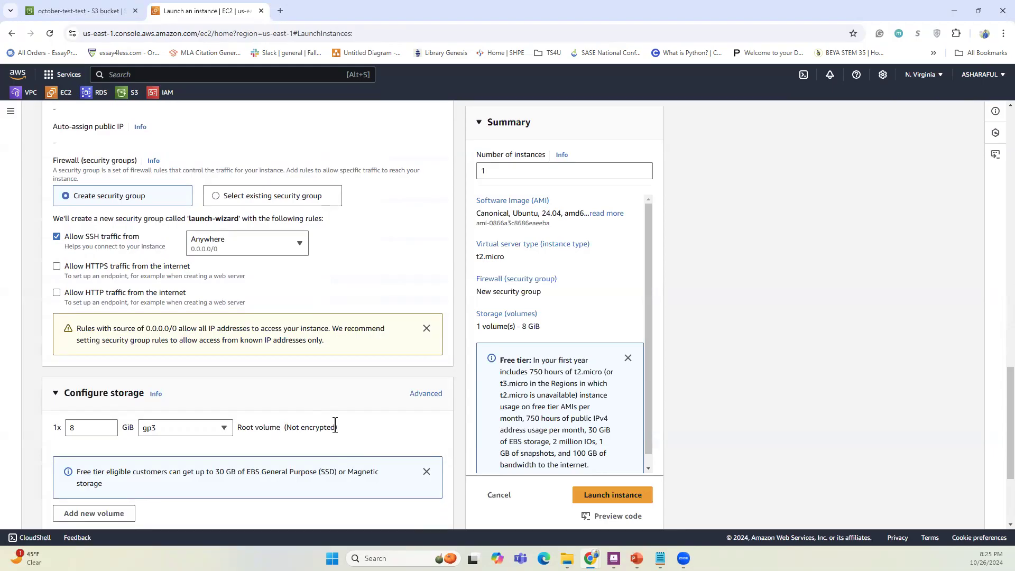
scroll(334, 427, "up", 2)
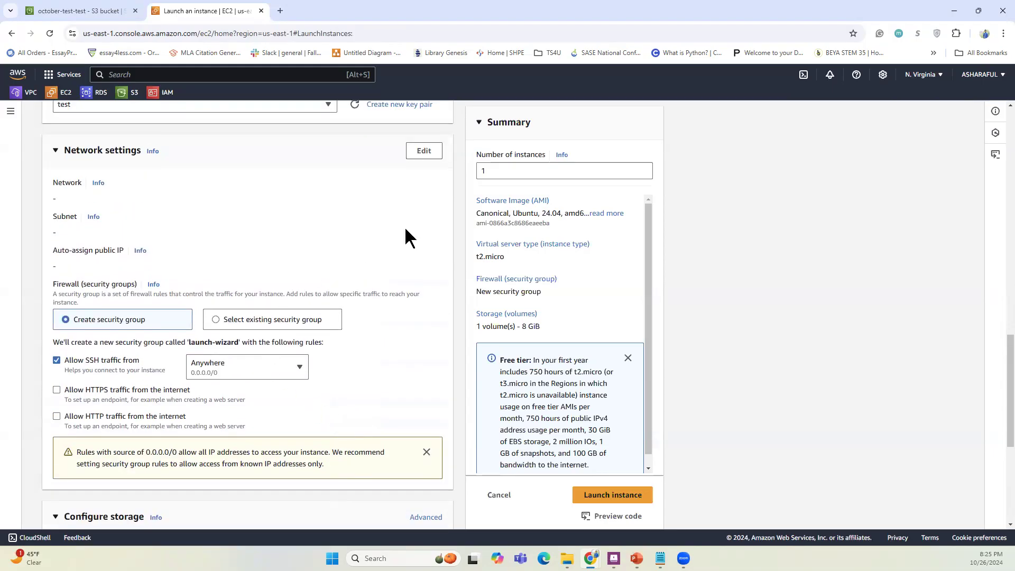
left_click(424, 151)
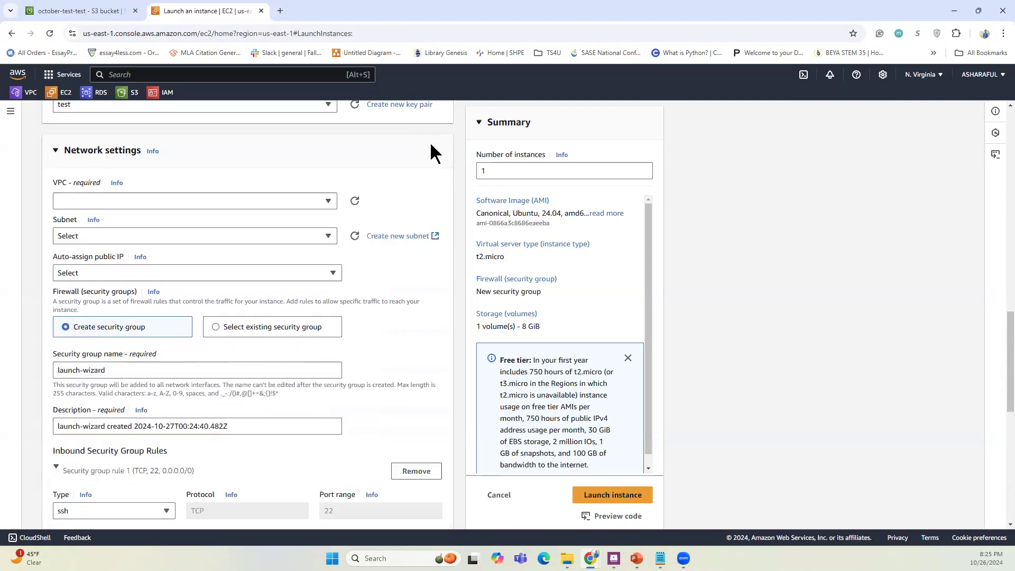
left_click(324, 194)
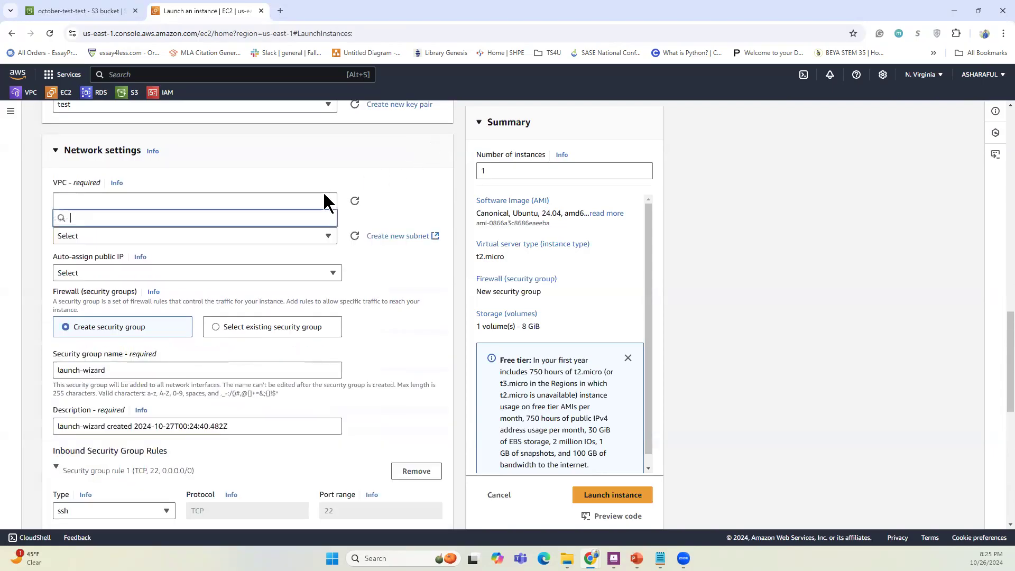
left_click(323, 194)
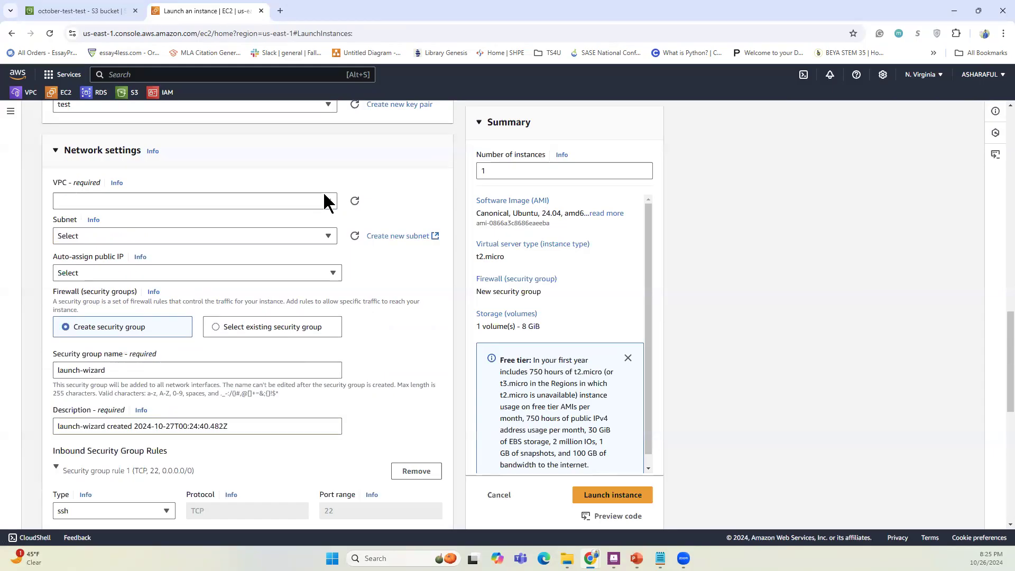
left_click(324, 194)
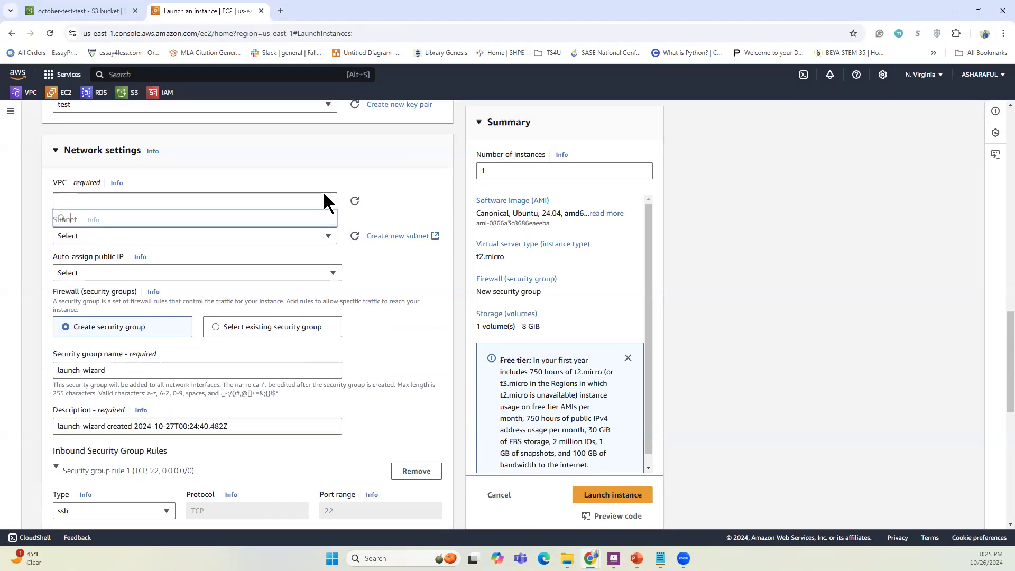
left_click(324, 193)
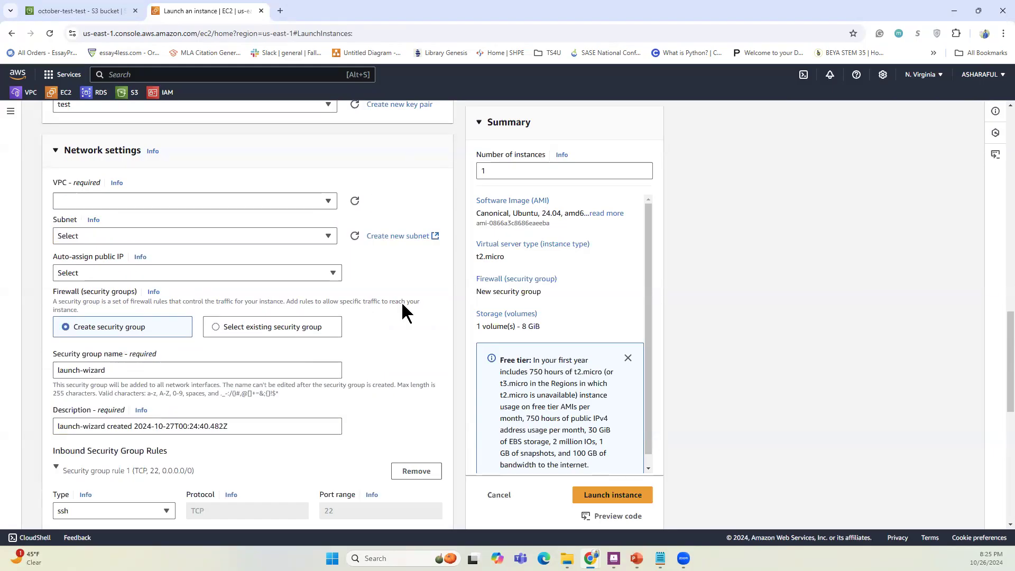
Step: Expand the advanced details and try to launch the instance without a VPC selected
scroll(413, 404, "down", 6)
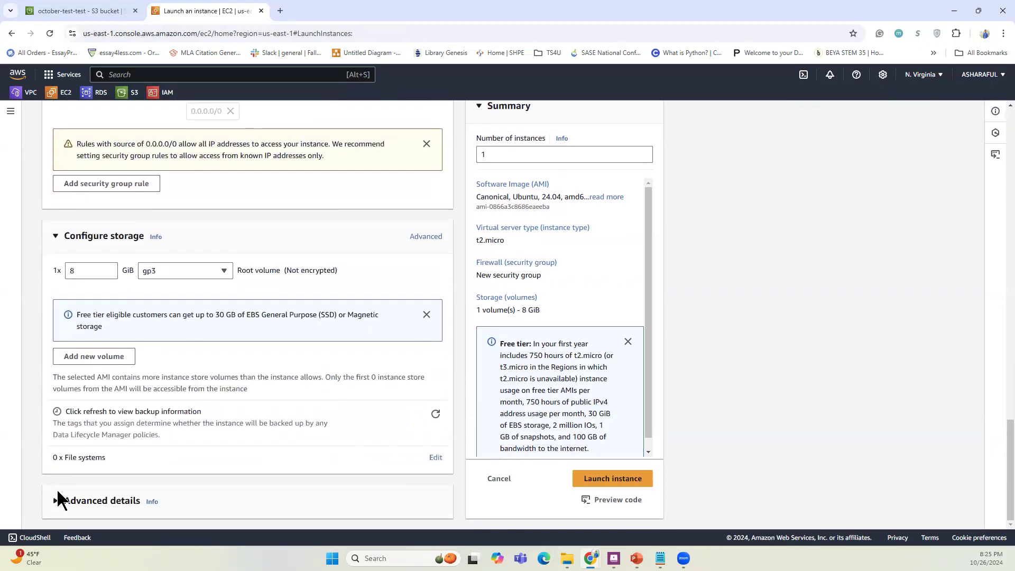
left_click(58, 499)
scroll(65, 462, "down", 5)
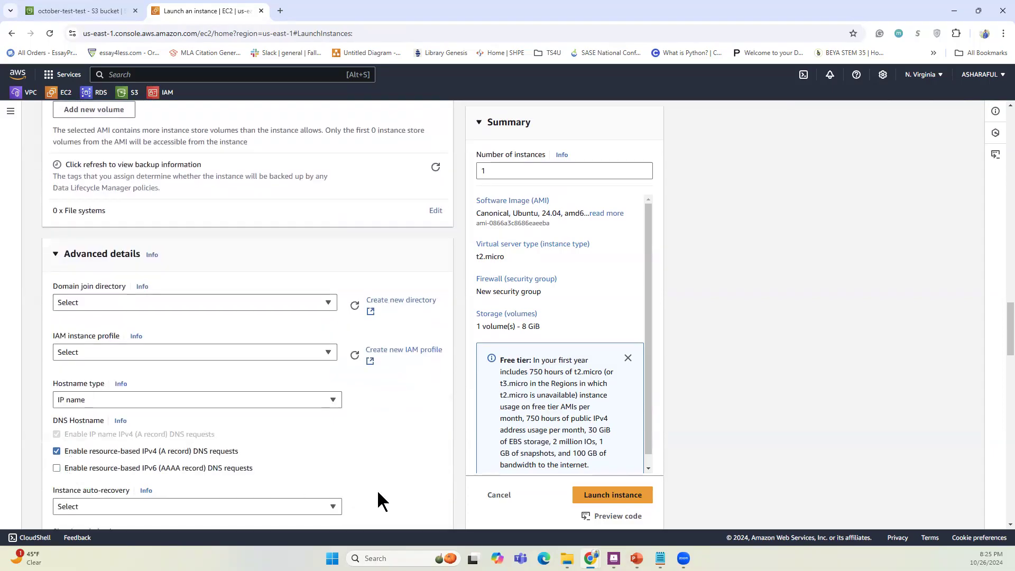
left_click(599, 500)
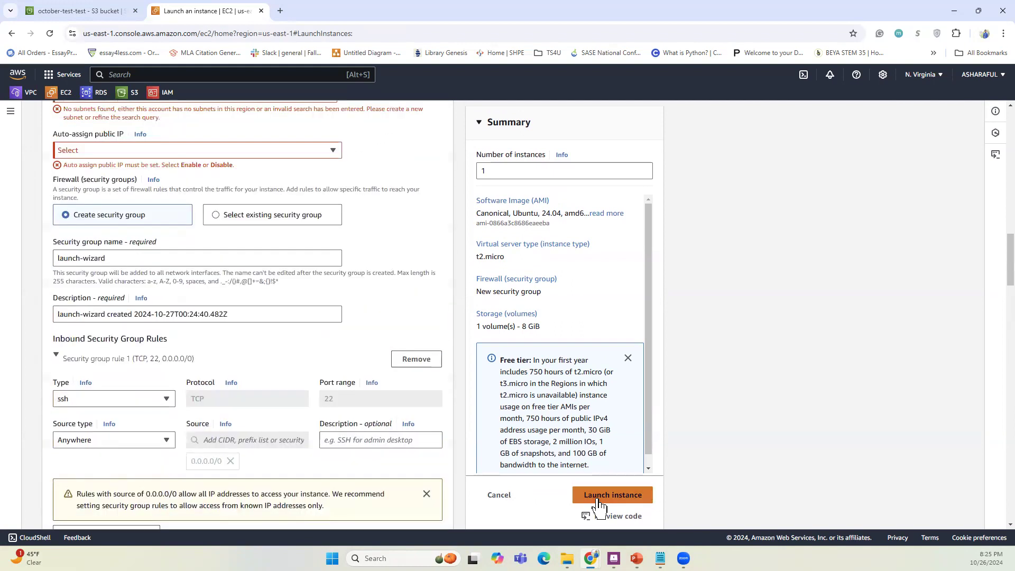
Step: Follow the VPC selector's link for a missing VPC and create a default VPC
scroll(289, 386, "up", 4)
scroll(289, 386, "down", 2)
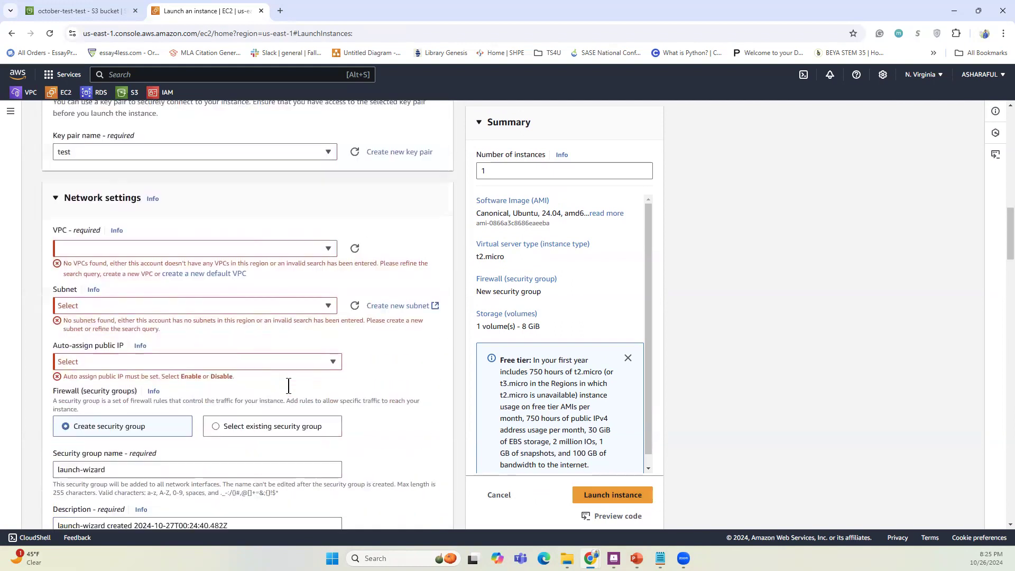
left_click(323, 249)
left_click(322, 250)
left_click(323, 251)
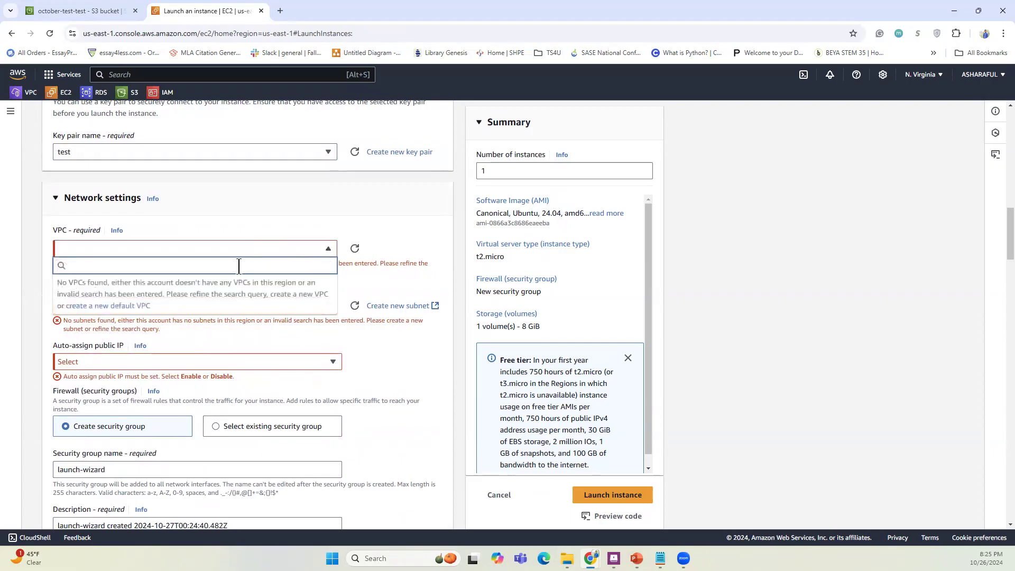
left_click(129, 306)
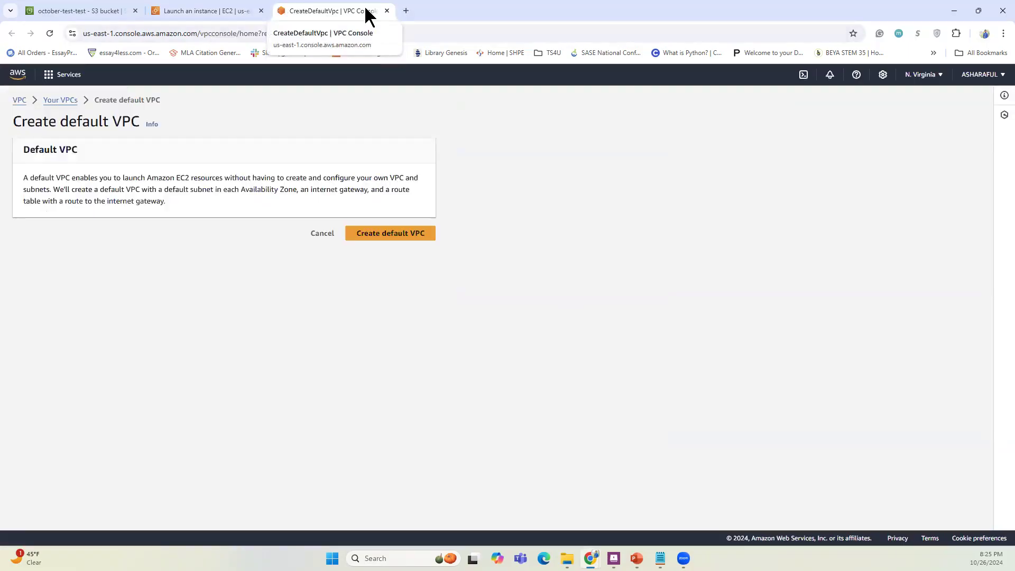
left_click(401, 250)
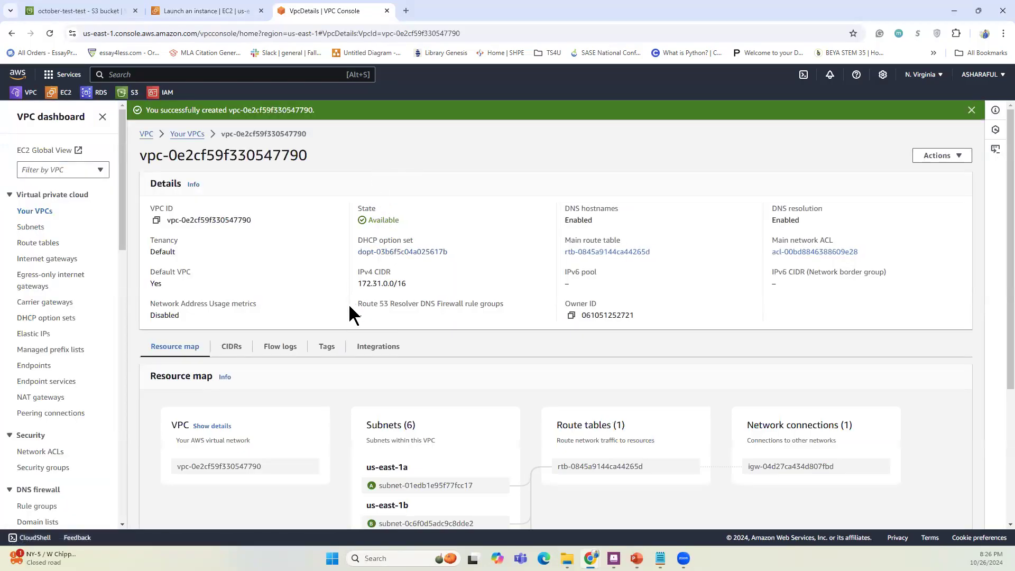
Step: Close the new VPC's details page and refresh the launch form's VPC and subnet choices to use the default VPC
scroll(354, 371, "down", 2)
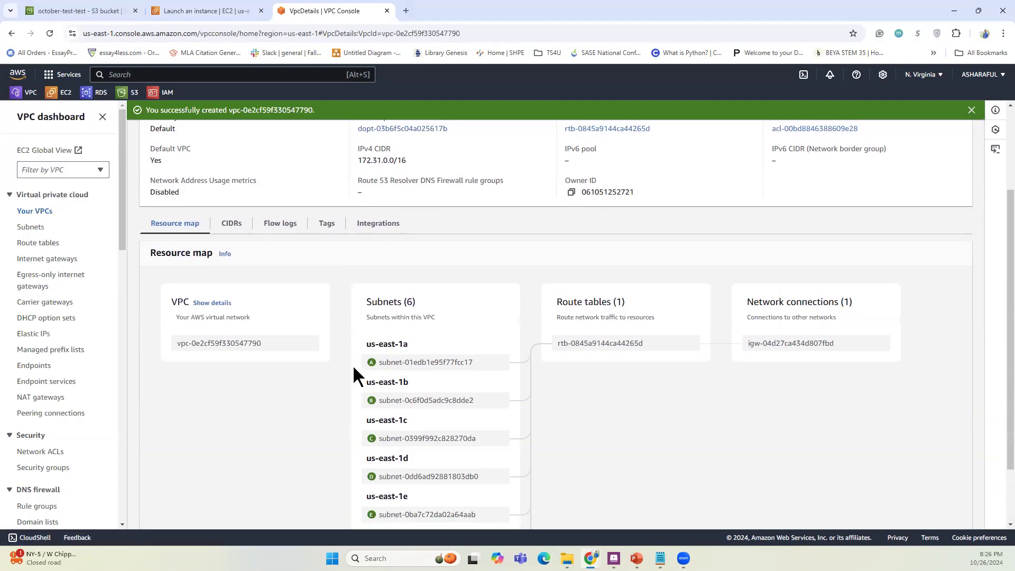
left_click(386, 10)
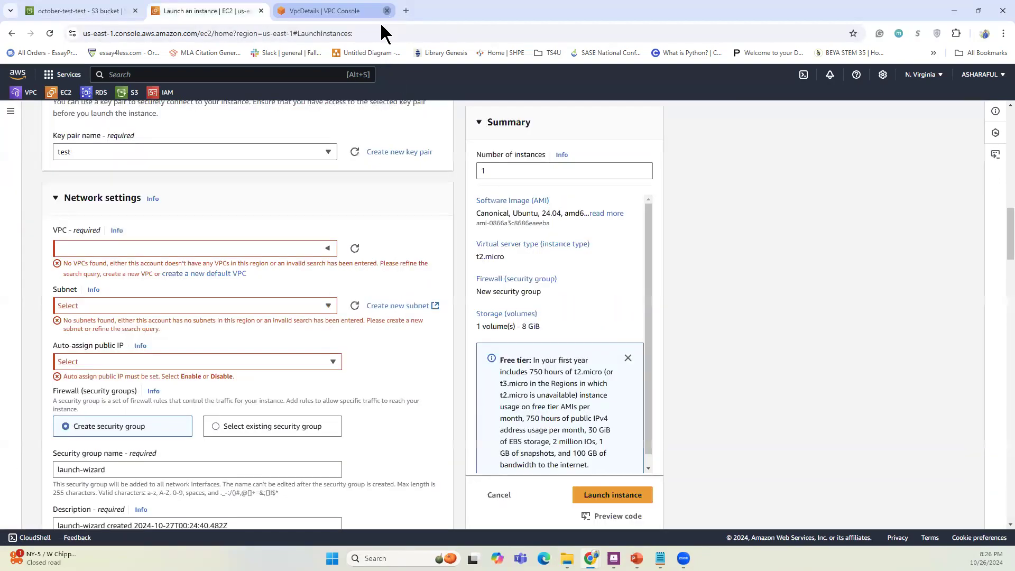
left_click(354, 249)
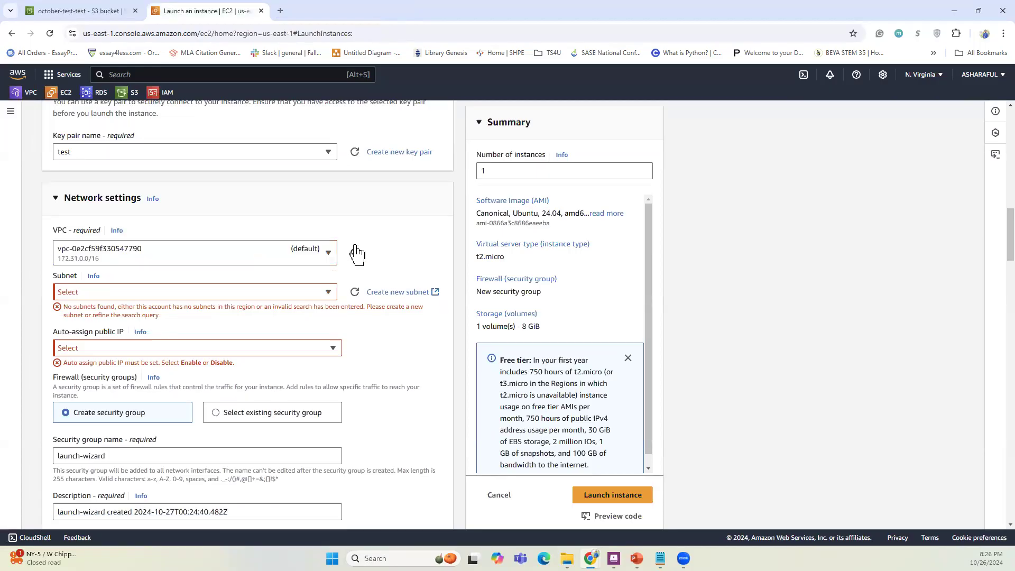
left_click(318, 291)
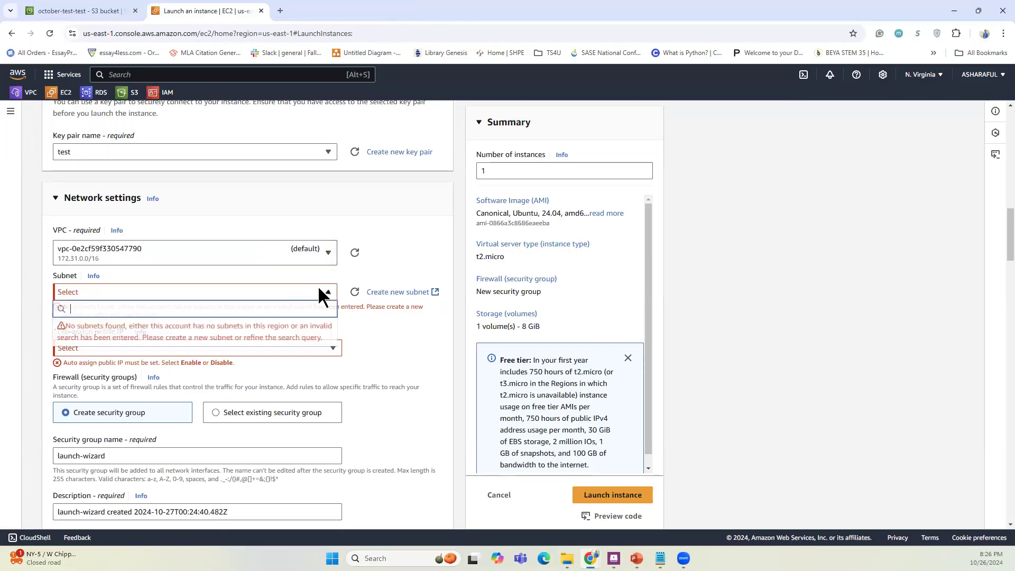
left_click(354, 296)
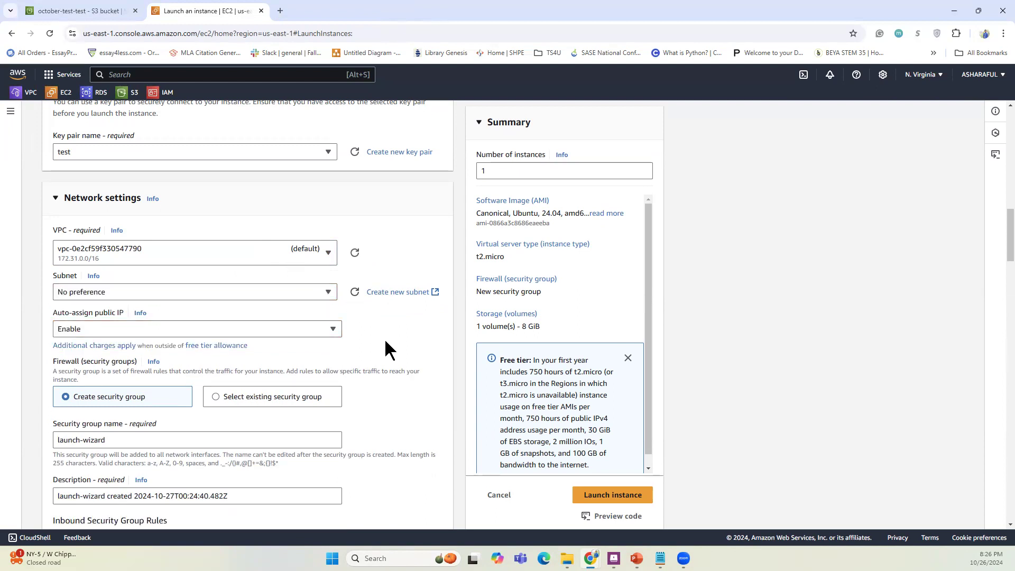
Step: Launch the file-uploader instance with the default VPC settings, leaving user data empty
scroll(385, 339, "down", 15)
scroll(387, 375, "down", 20)
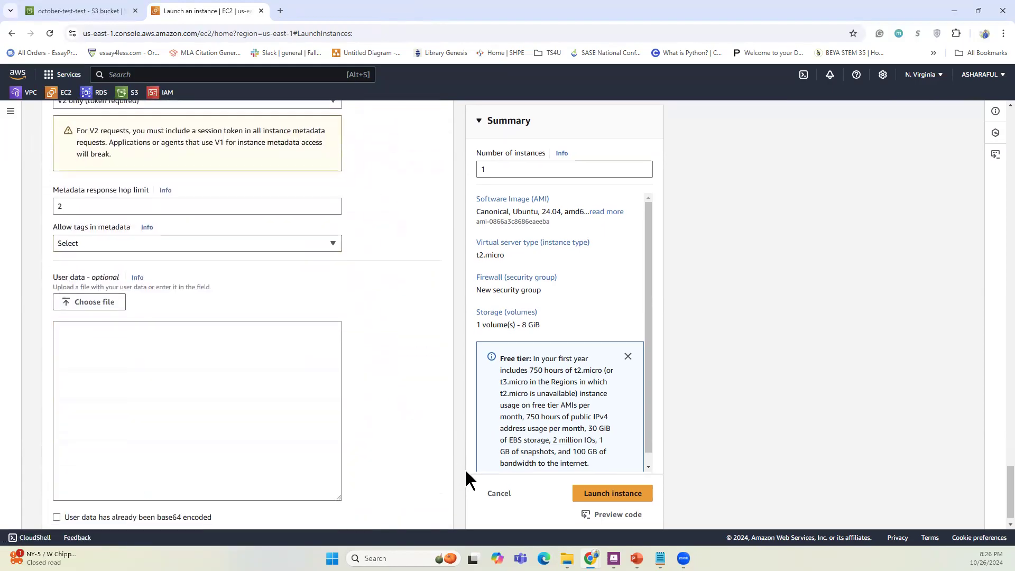
scroll(465, 468, "down", 1)
left_click(613, 480)
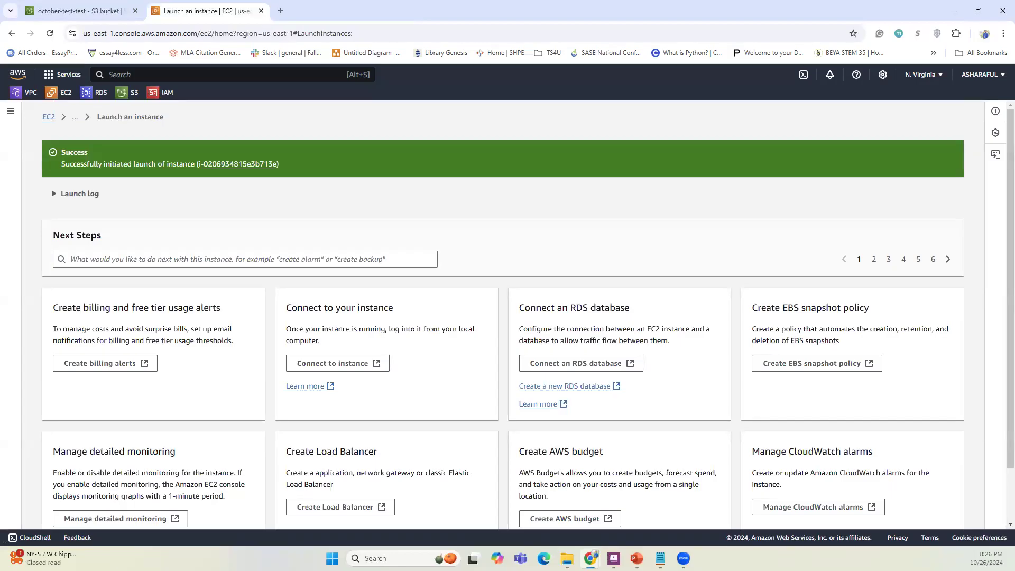
Step: Open the file-uploader instance's details from the instances list and copy its public IPv4 address
left_click(77, 123)
left_click(92, 133)
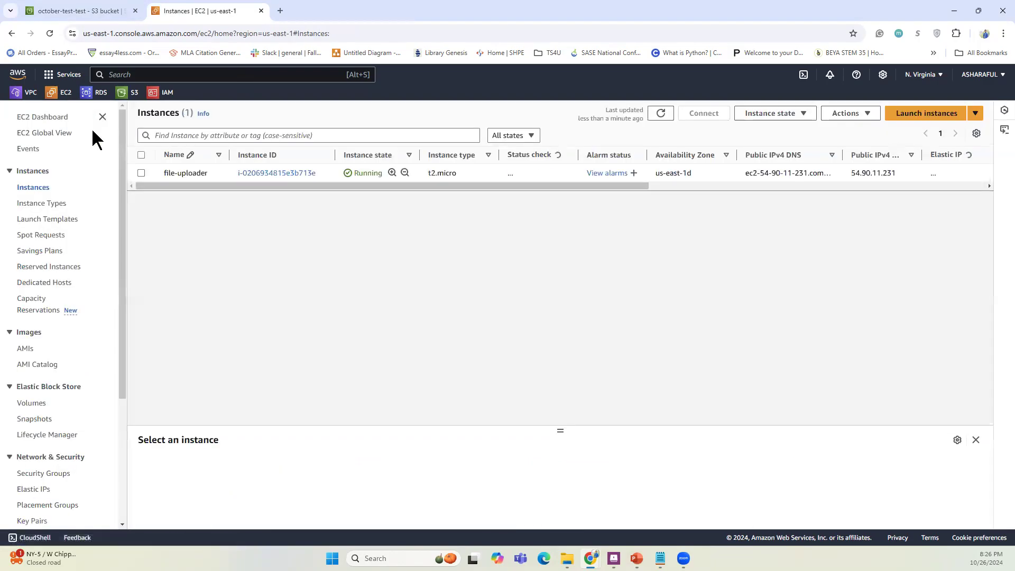
left_click(259, 175)
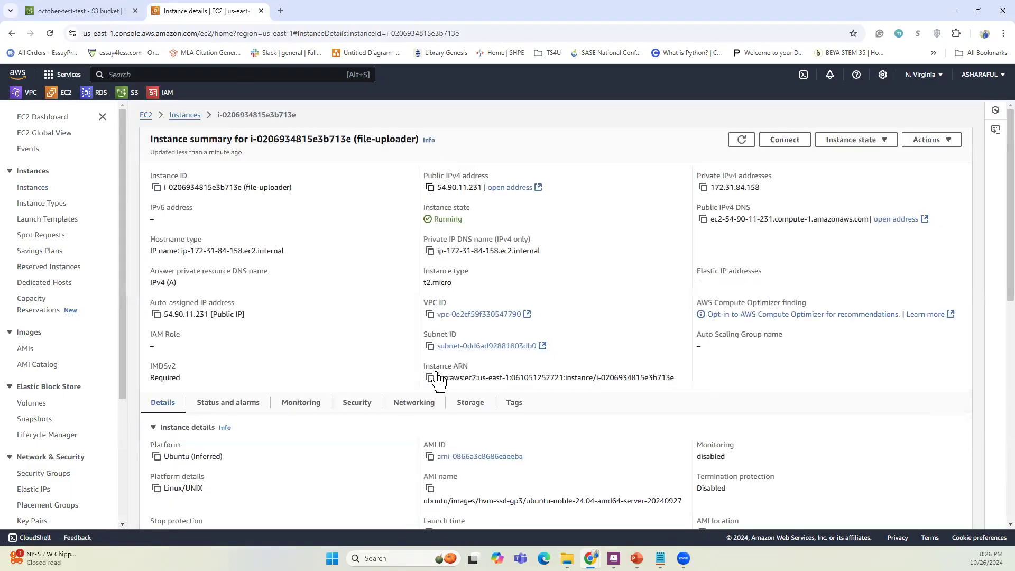
left_click(430, 187)
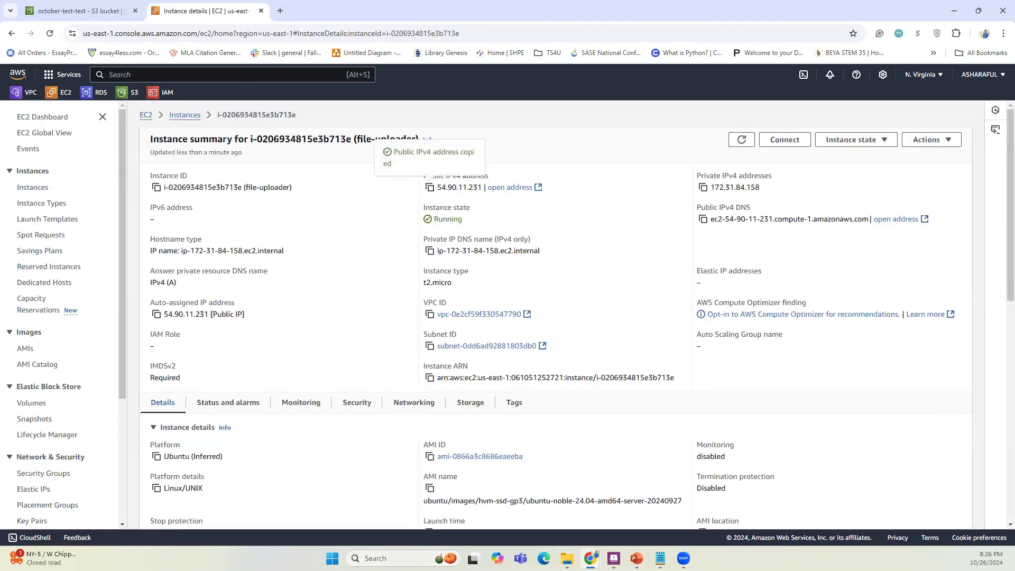
Step: Switch to MobaXterm and maximize its window
left_click(391, 559)
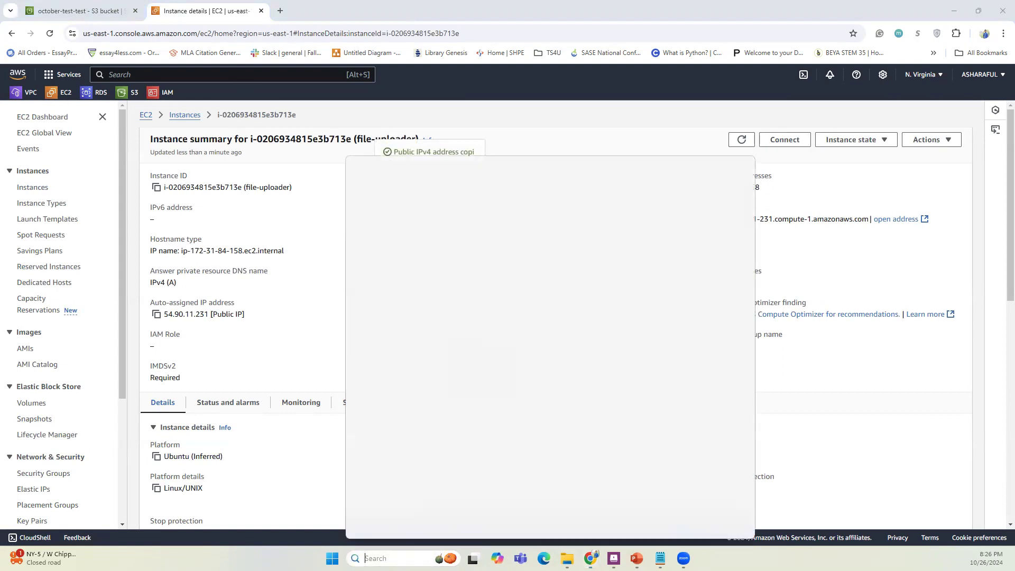
type("mob")
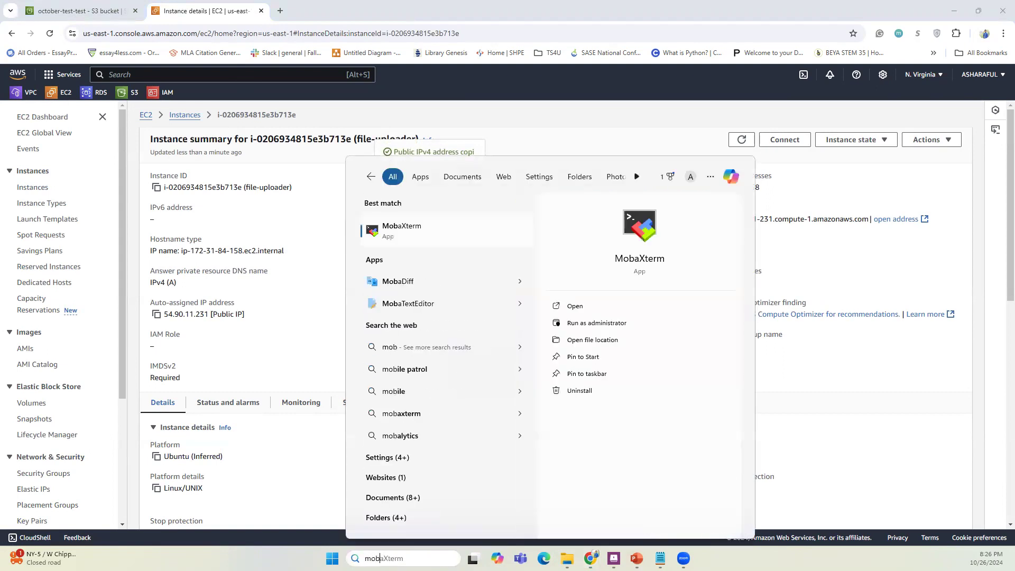
key("Escape")
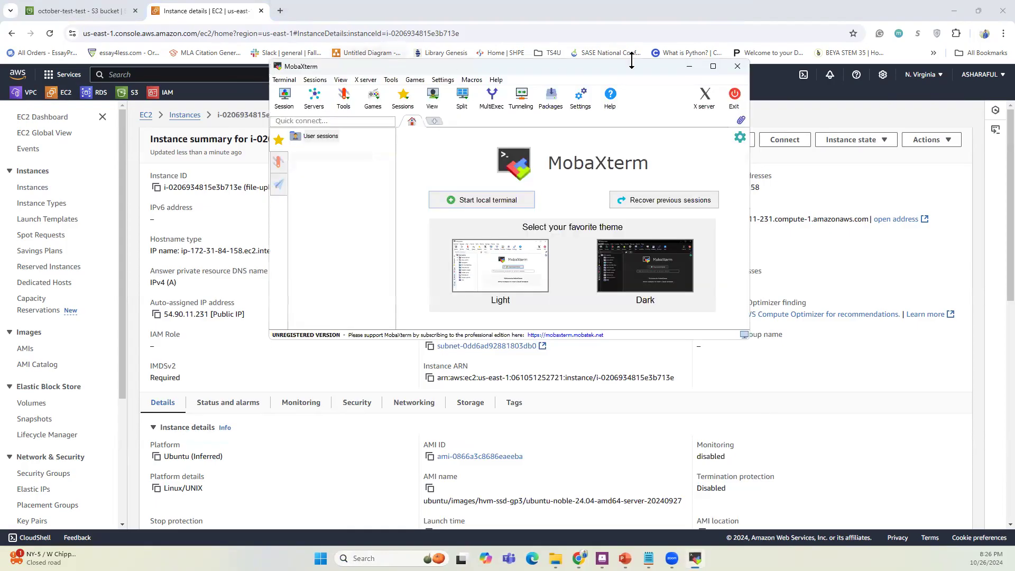
left_click(709, 65)
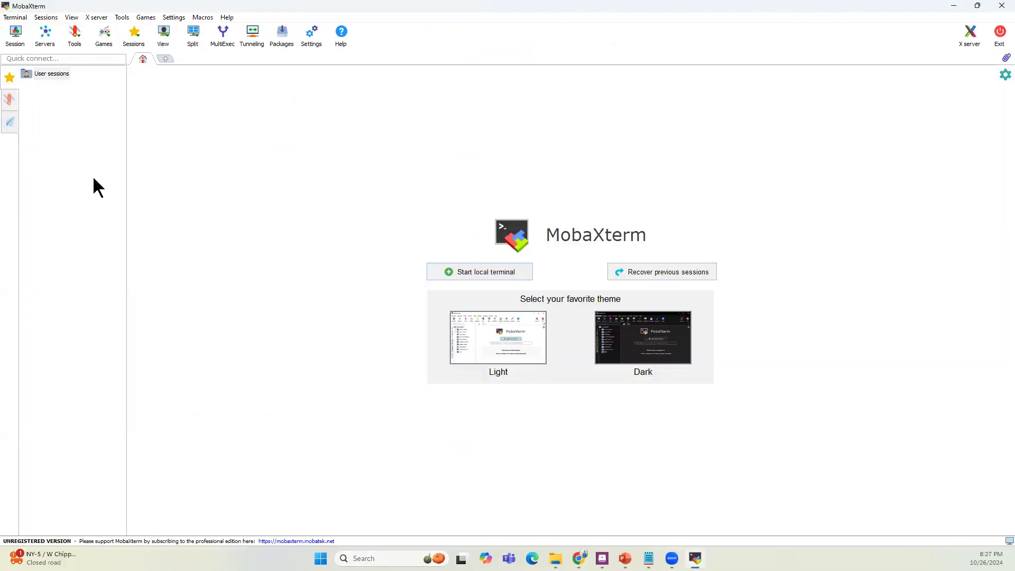
Step: Create a new SSH session with the copied address 54.90.11.231 as remote host and ubuntu as username
left_click(13, 34)
left_click(306, 168)
right_click(376, 220)
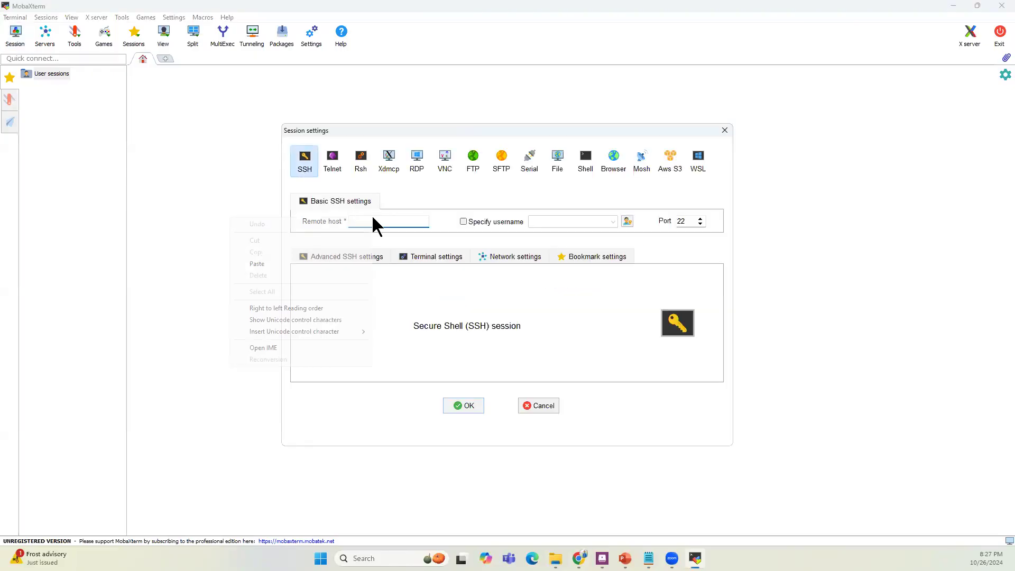
left_click(333, 264)
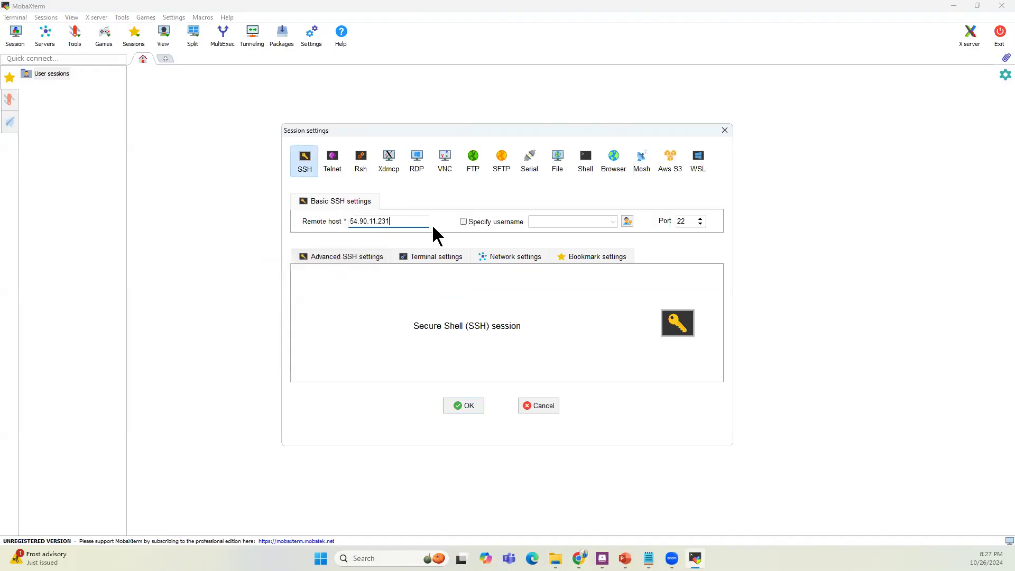
left_click(463, 222)
type("ubuntu")
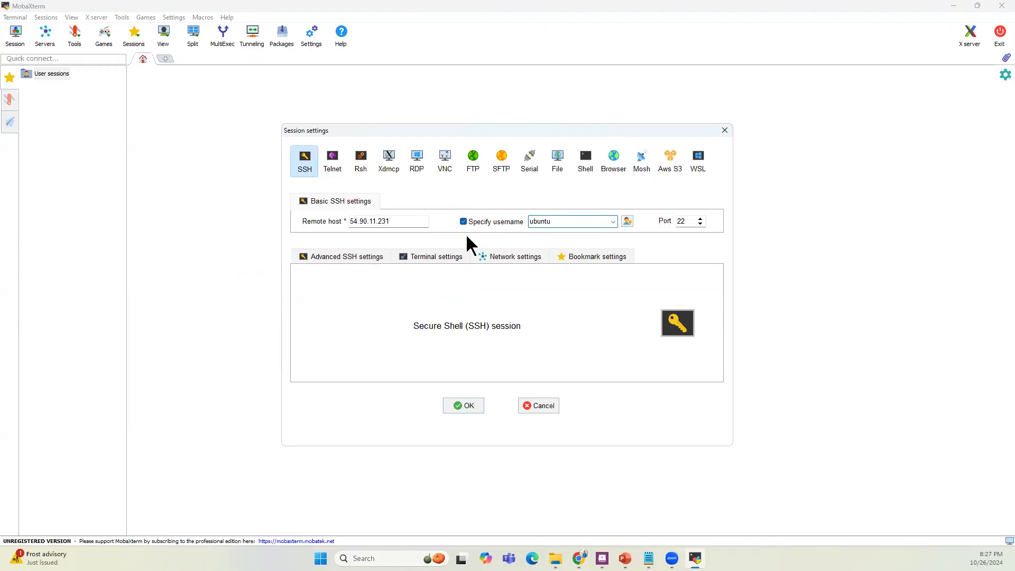
Step: Set test.pem from the F: drive's TS4U BootCamp/AWS Login Key folder as the session's private key and connect, accepting the server identity
left_click(337, 257)
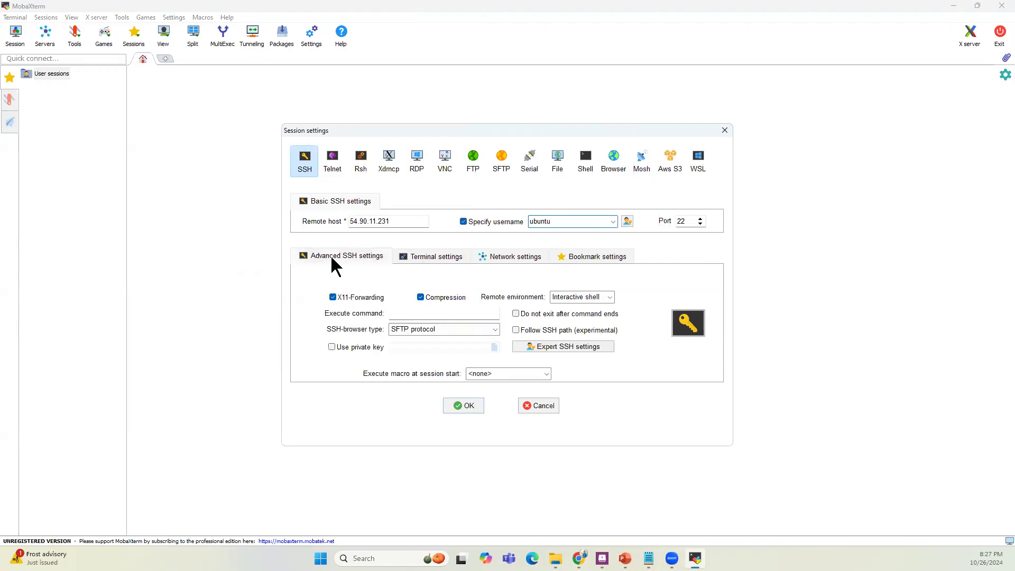
left_click(332, 347)
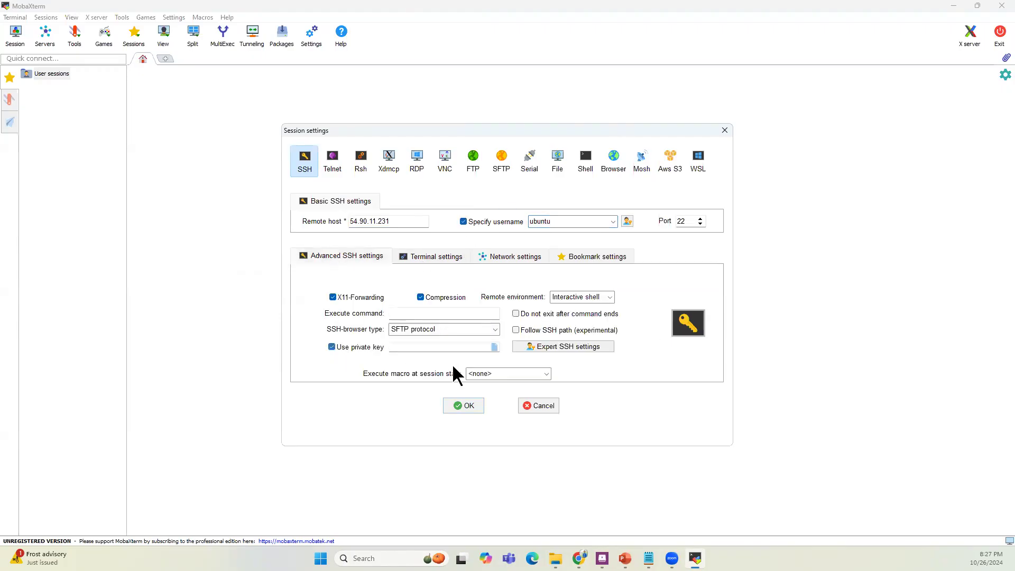
left_click(494, 346)
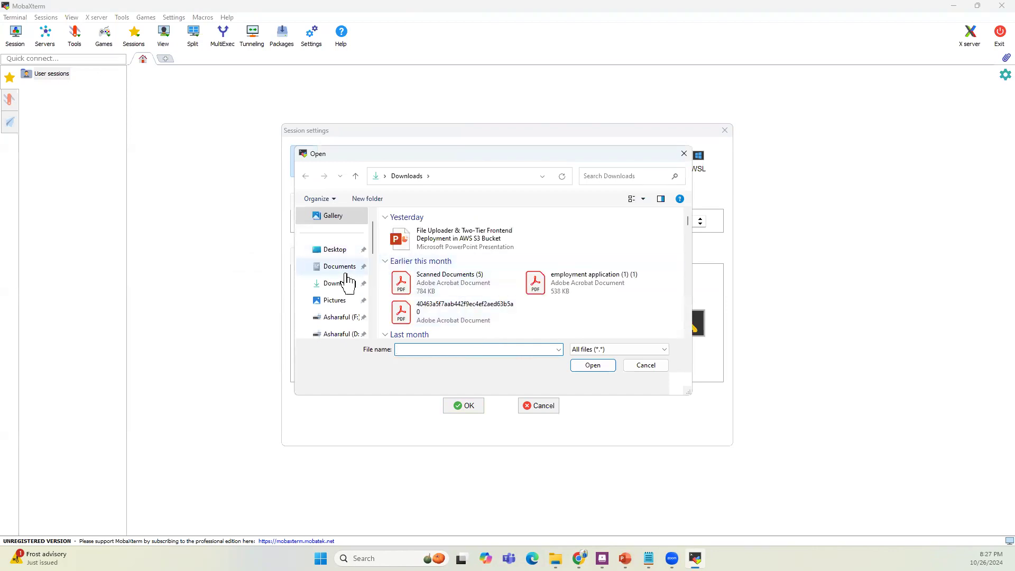
left_click(338, 317)
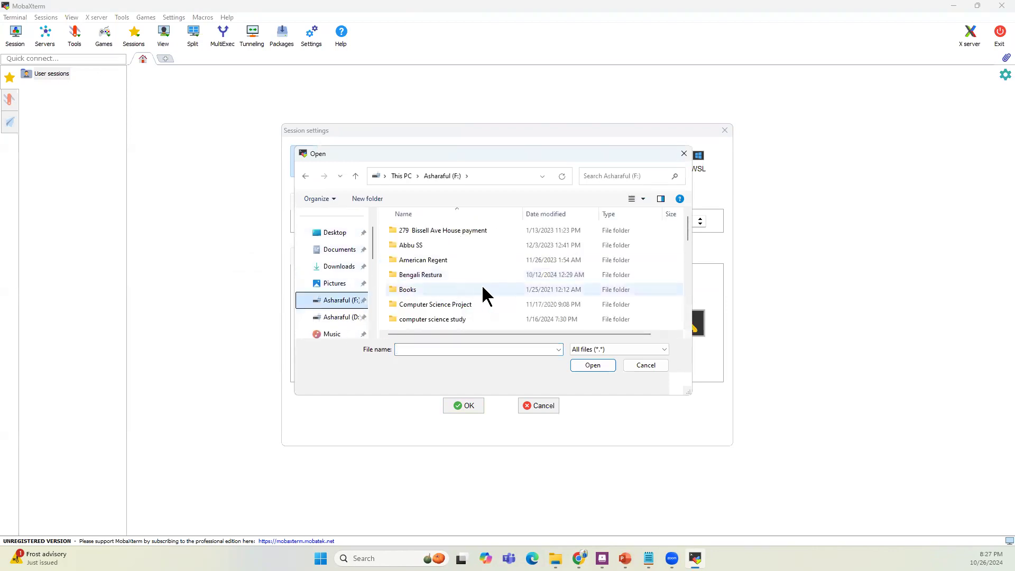
scroll(486, 291, "down", 5)
double_click(444, 322)
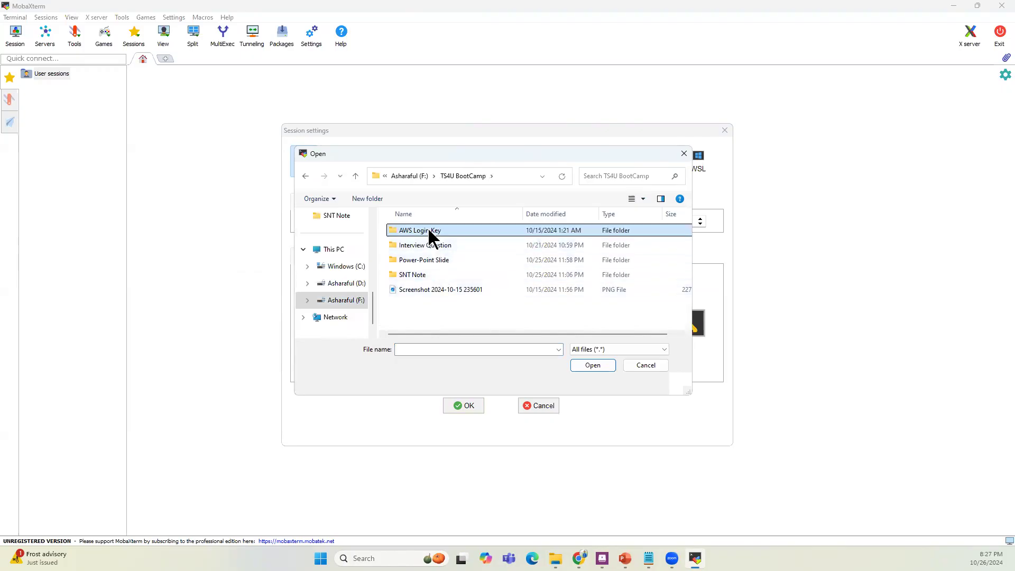
double_click(427, 228)
left_click(448, 307)
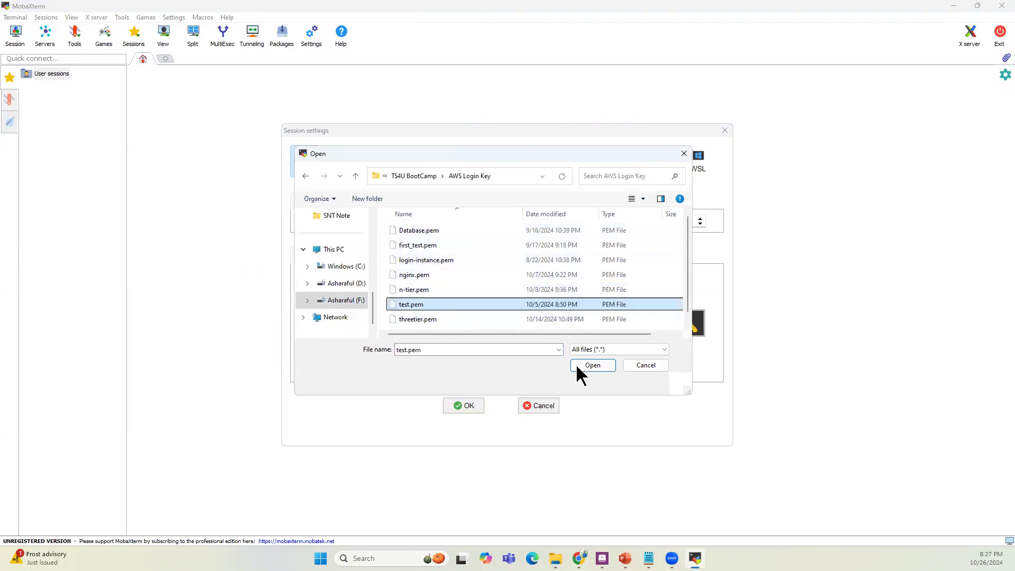
left_click(585, 366)
left_click(452, 405)
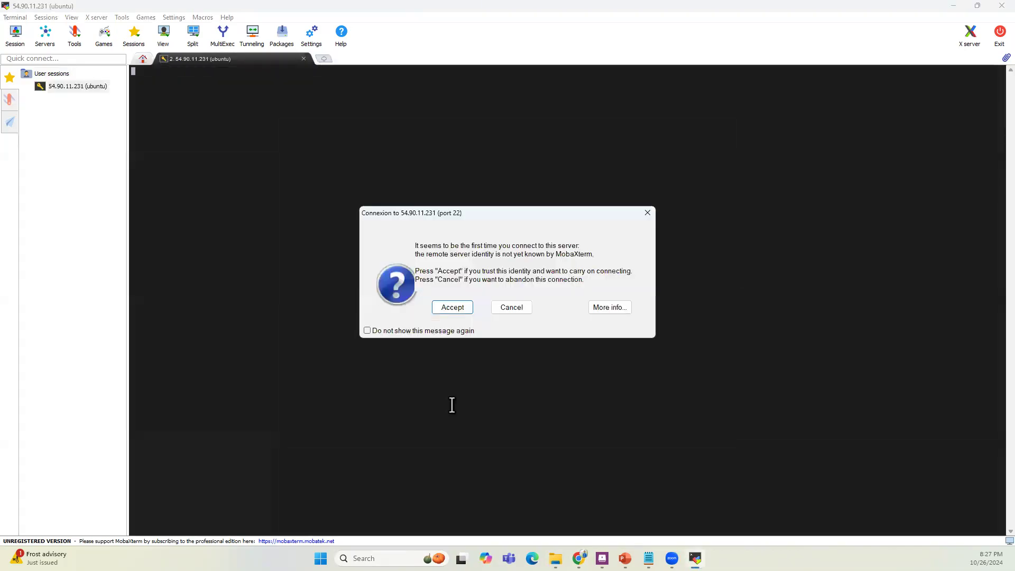
left_click(449, 309)
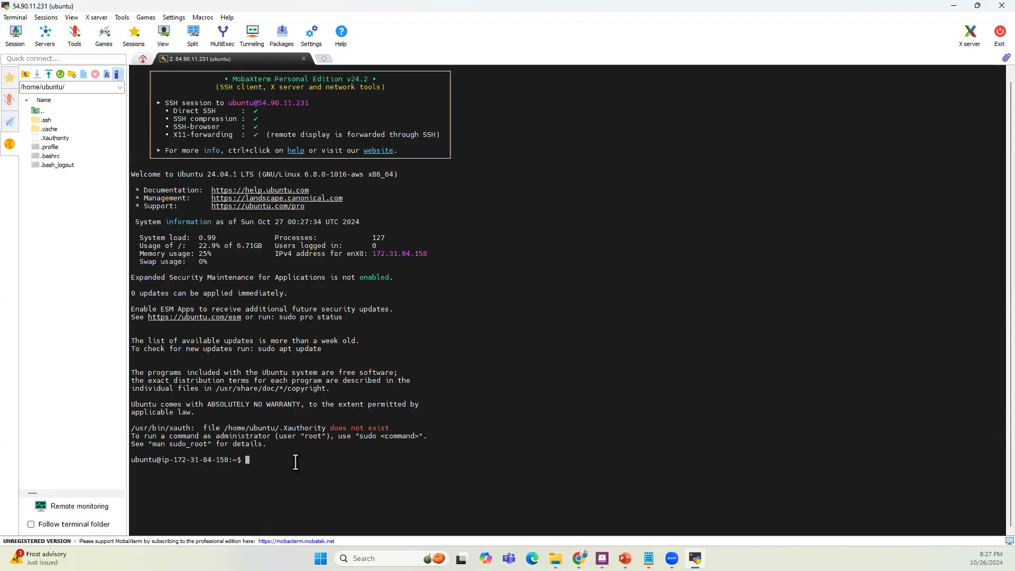
Step: Clear the terminal and update the package lists with sudo apt update
type("cla")
key("BackSpace")
type("ear")
key("Return")
type("sudo apt update")
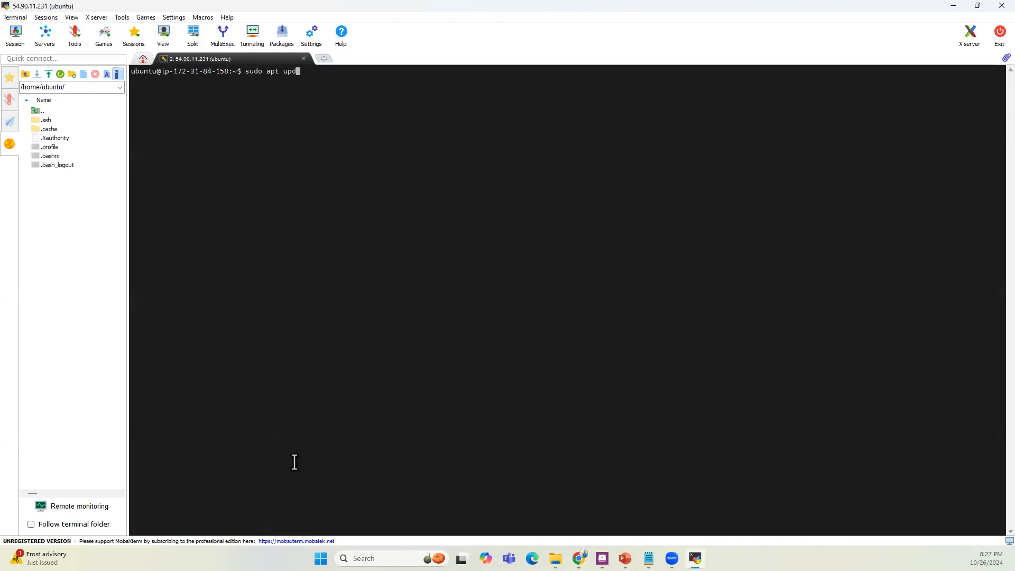
key("Return")
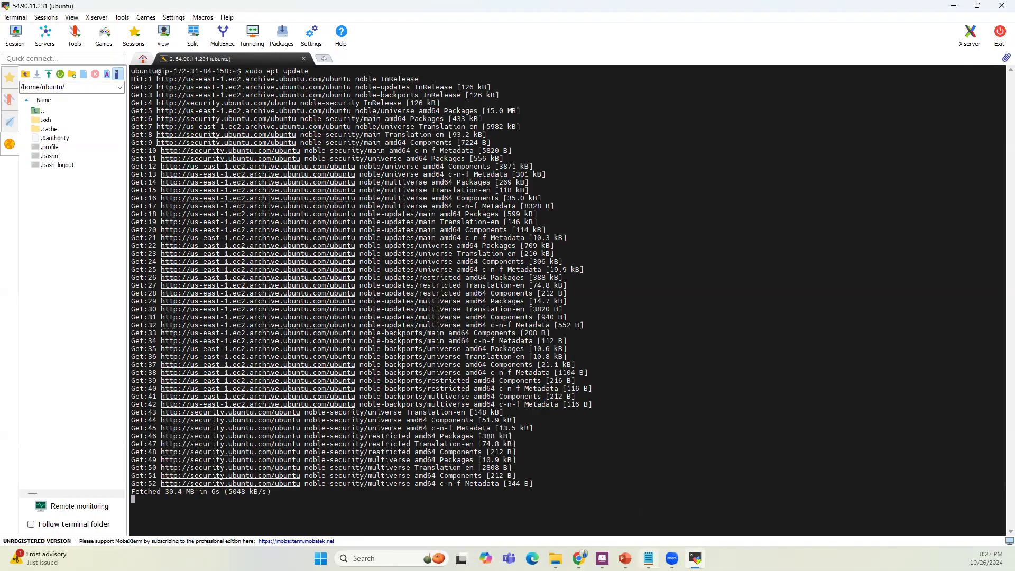
Step: Copy the git clone command for node-aws-s3-fileupload.git from the Notepad notes and run it in the MobaXterm terminal
left_click(648, 558)
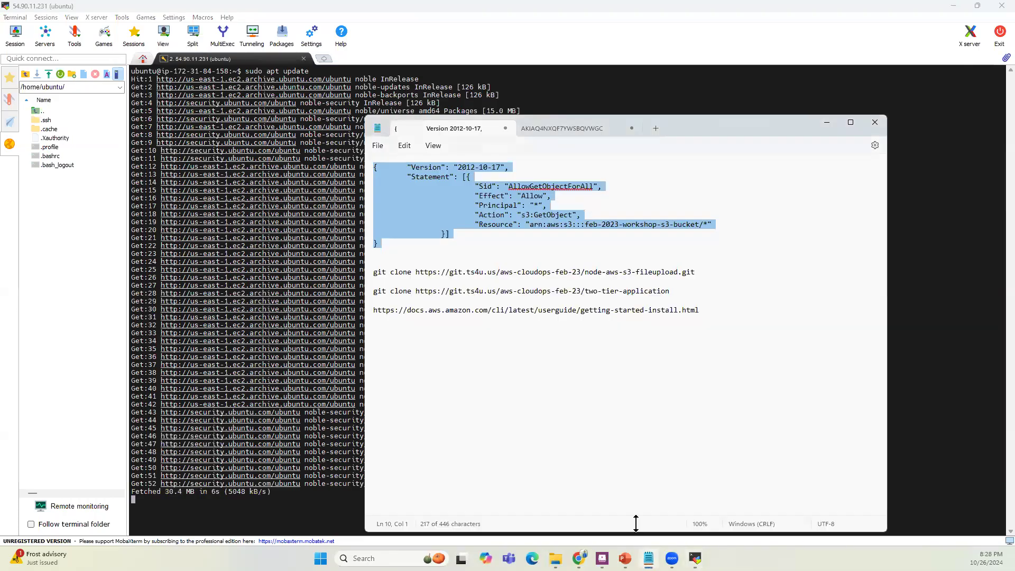
left_click(375, 272)
left_click_drag(375, 272, 698, 280)
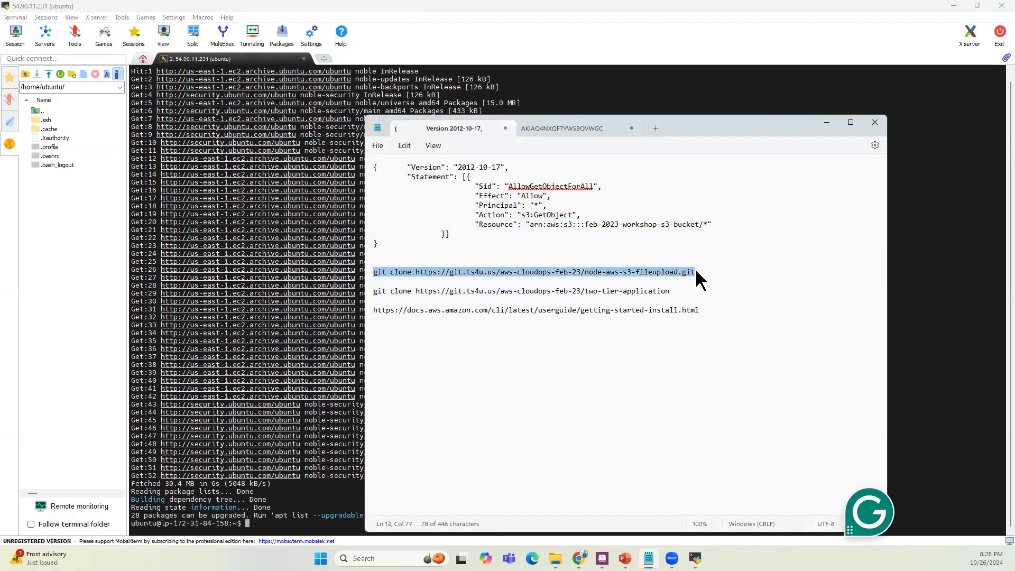
left_click(826, 123)
right_click(264, 530)
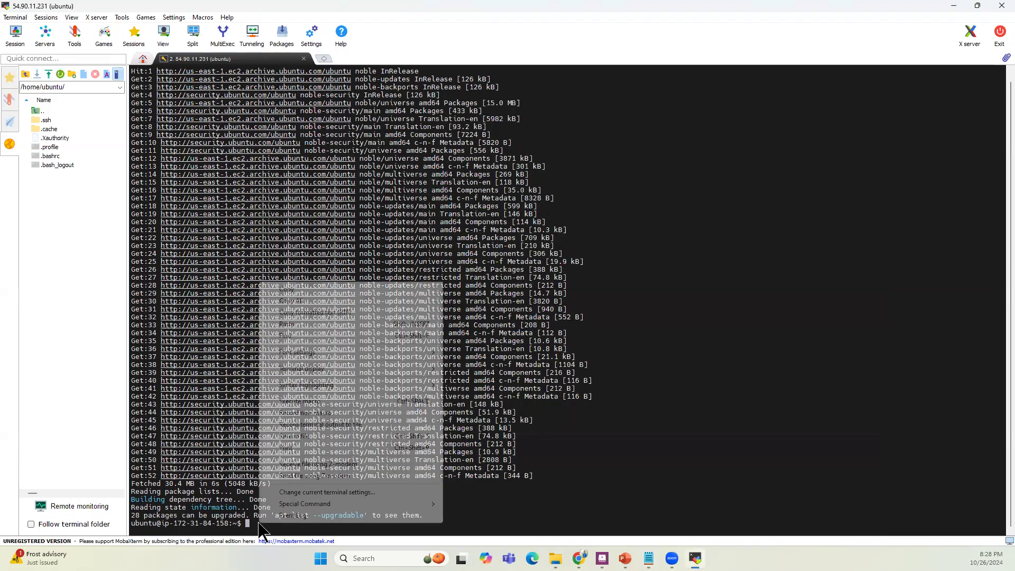
left_click(303, 324)
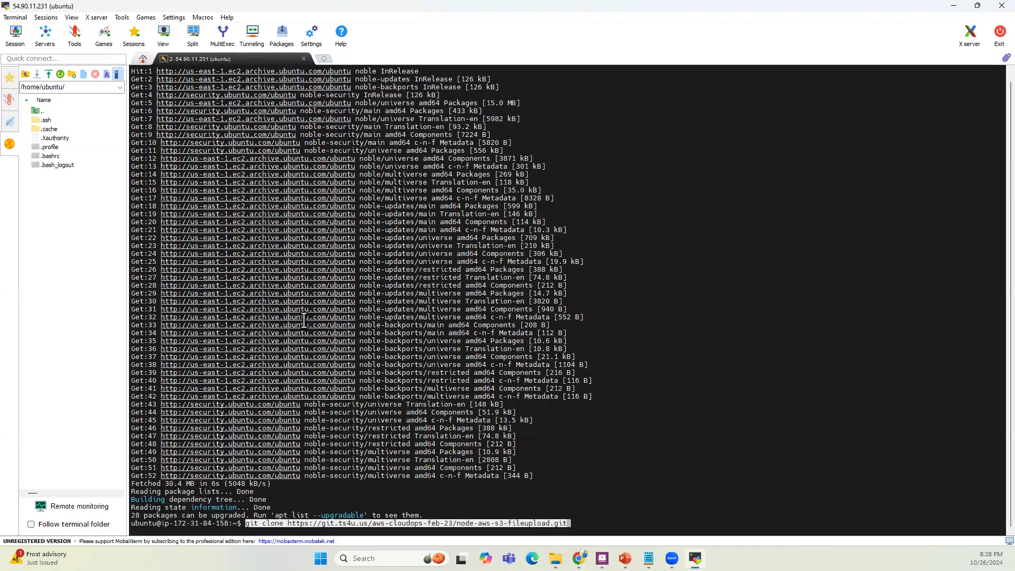
key("Return")
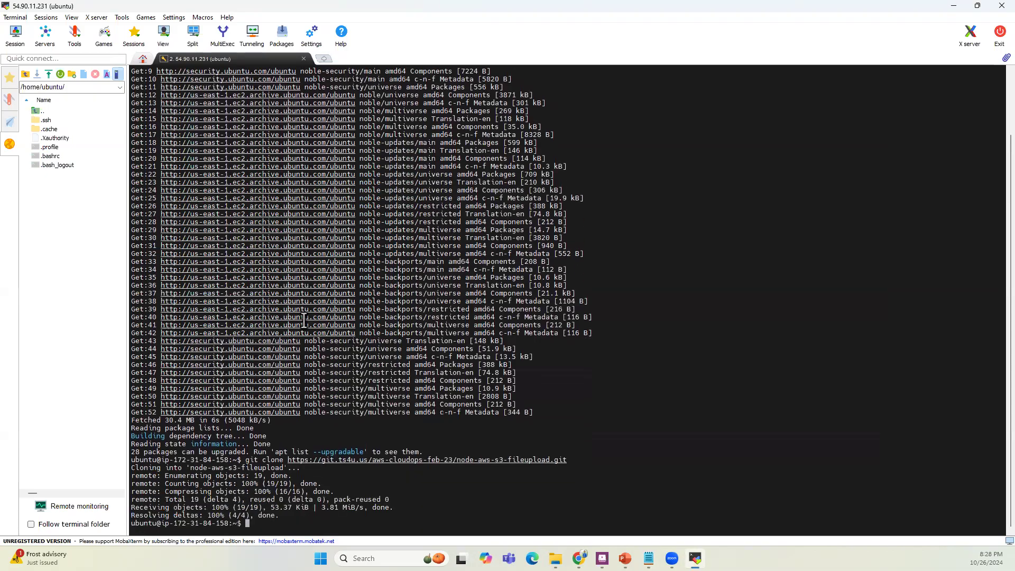
Step: List the home directory, change into node-aws-s3-fileupload and list its contents
type("ls")
key("Return")
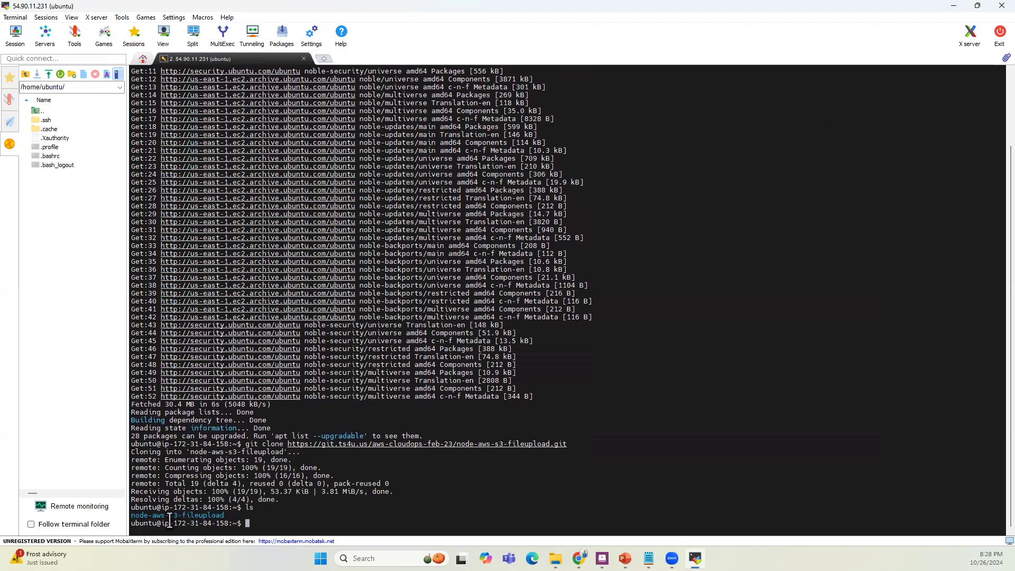
type("cd node")
key("Tab")
key("Return")
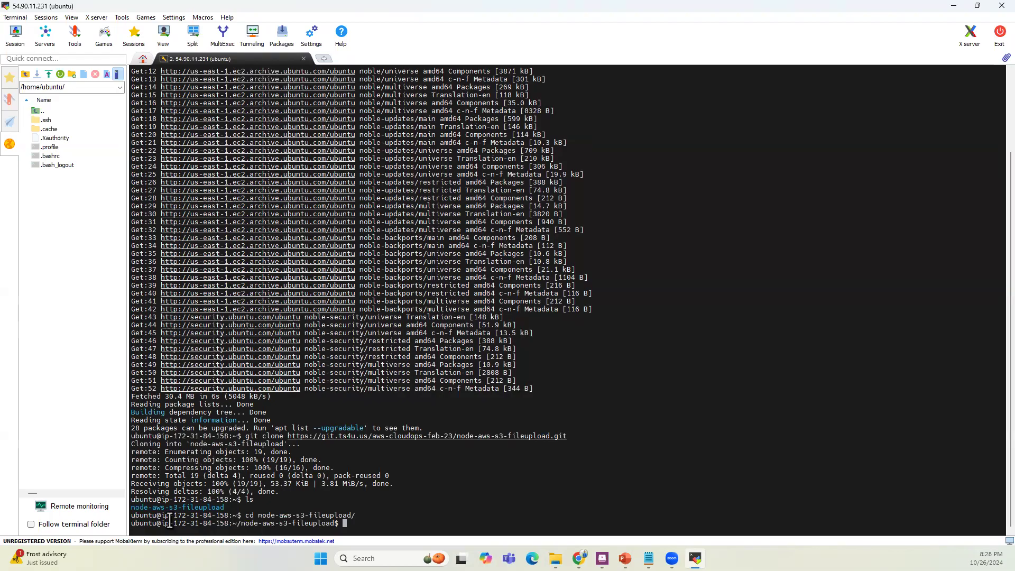
type("ls")
key("Return")
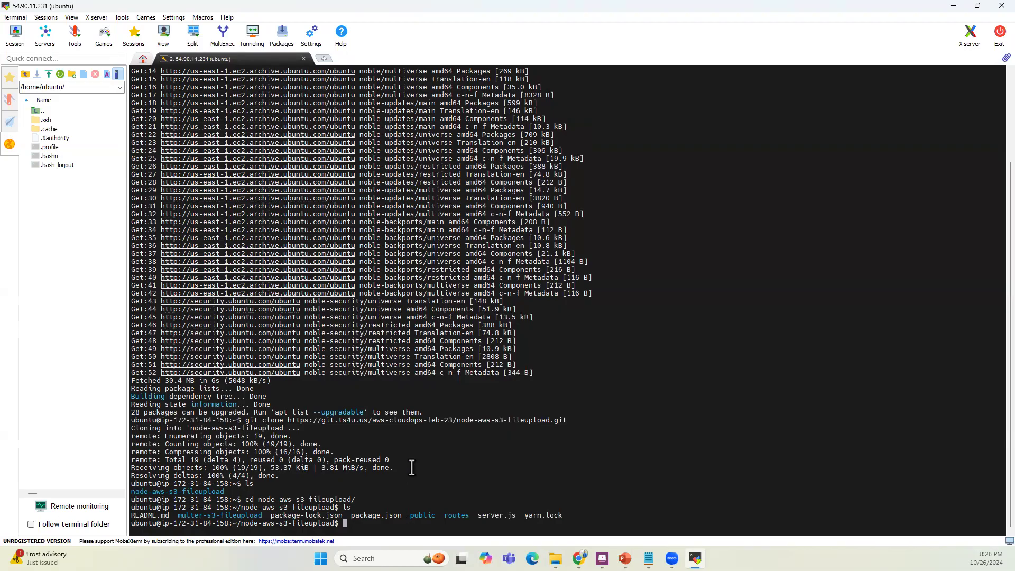
Step: Switch to Chrome, search for nvm github in a new tab and open the nvm-sh/nvm repository
mouse_move(580, 558)
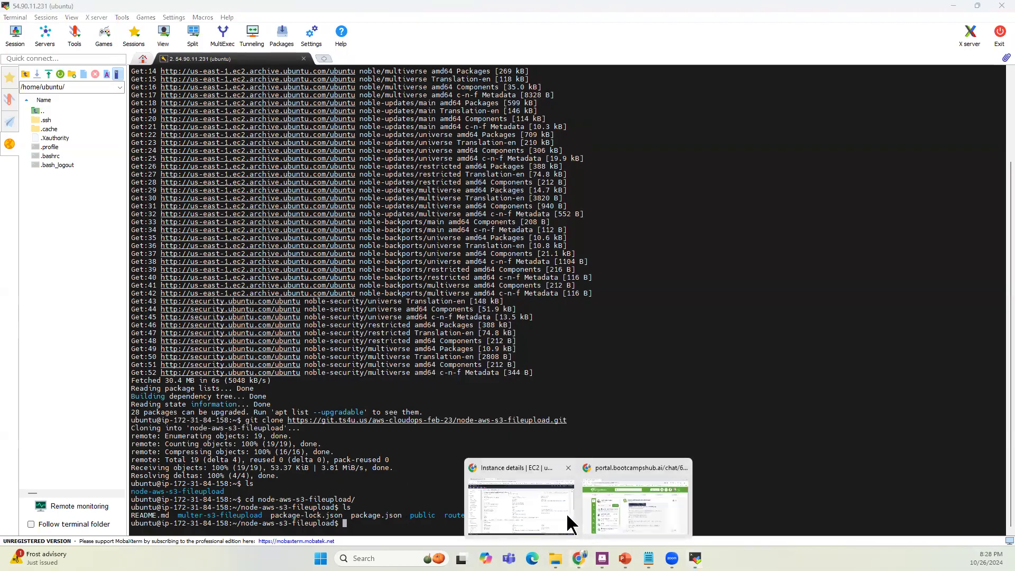
left_click(550, 508)
left_click(280, 10)
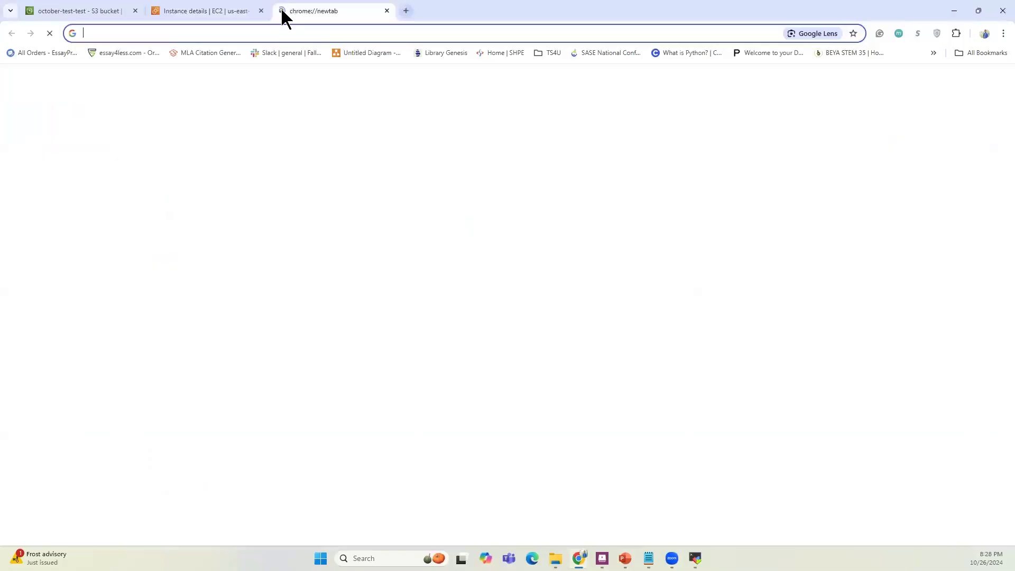
type("nvm git")
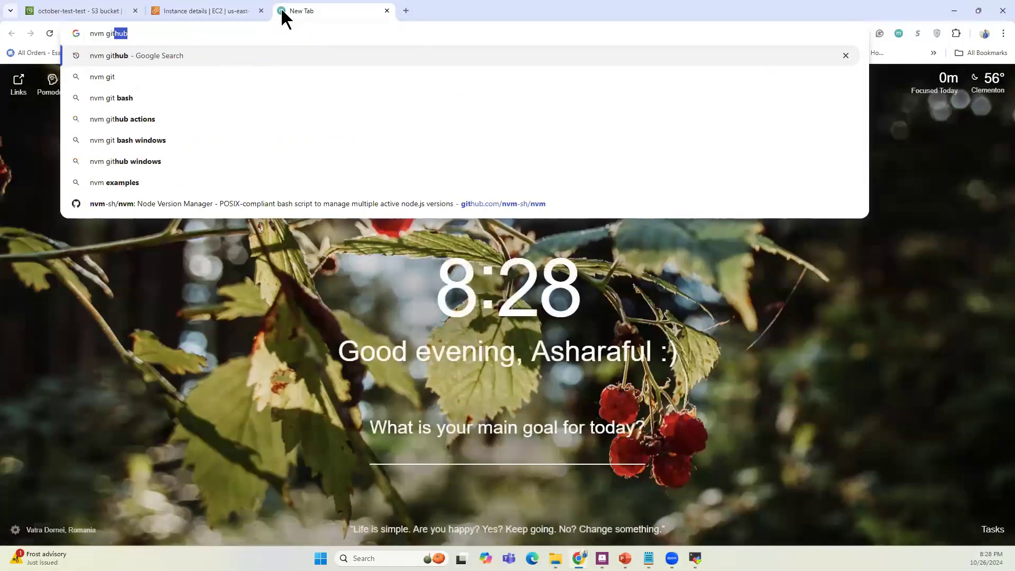
key("Return")
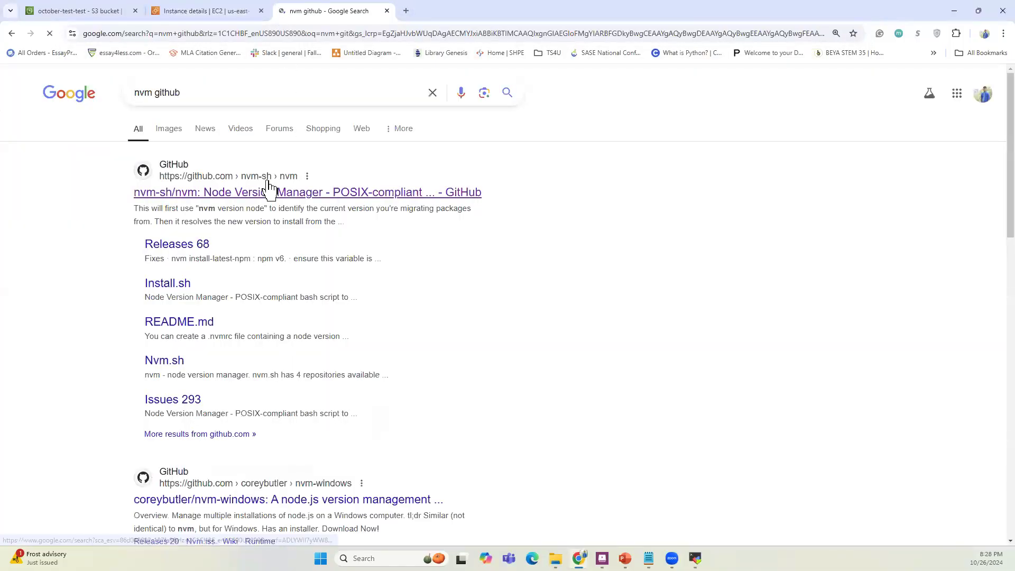
left_click(263, 193)
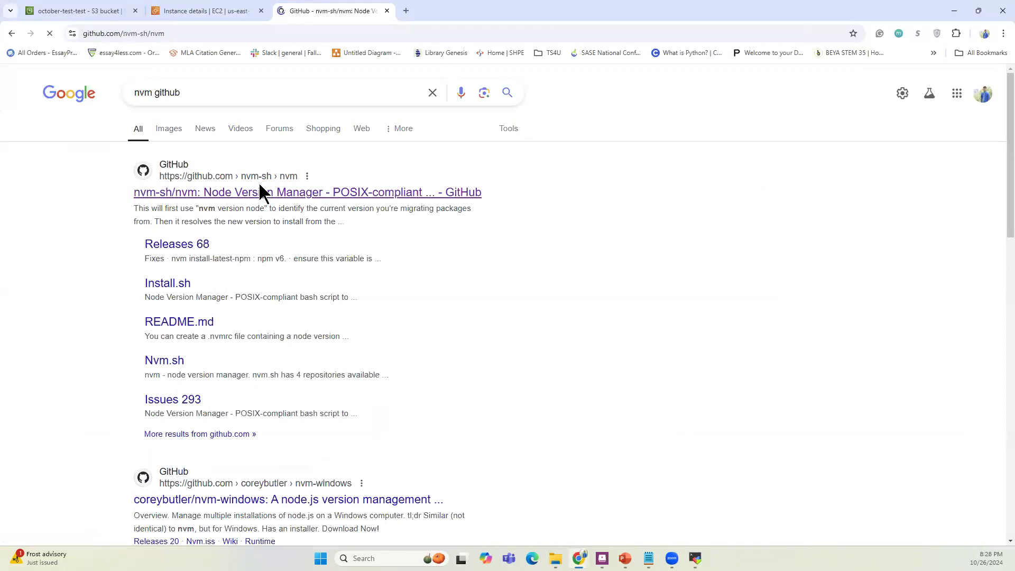
Step: Copy the curl install command for nvm v0.40.1 from the README and run it in the MobaXterm terminal
scroll(449, 374, "down", 3)
scroll(448, 372, "down", 20)
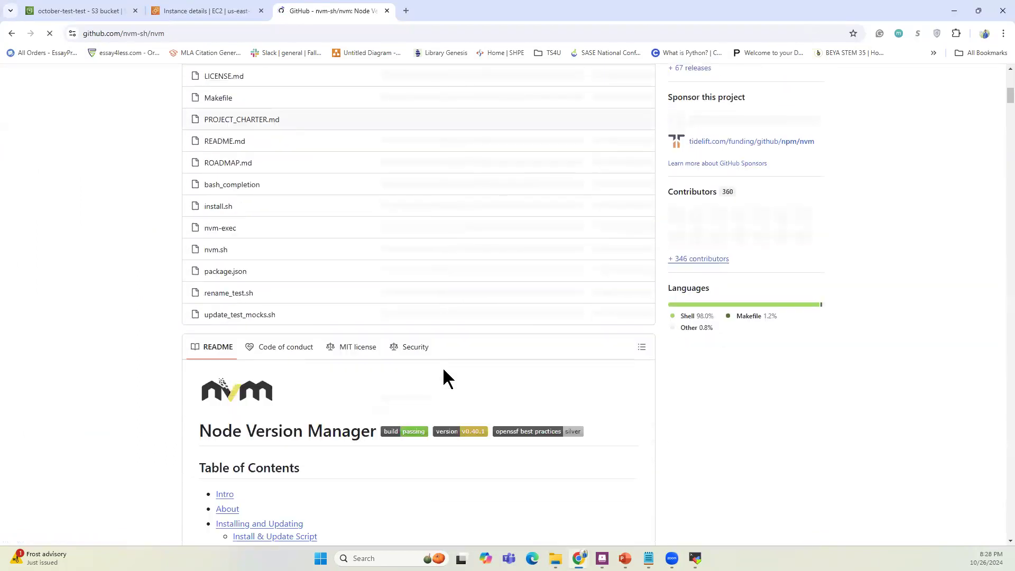
scroll(442, 370, "down", 9)
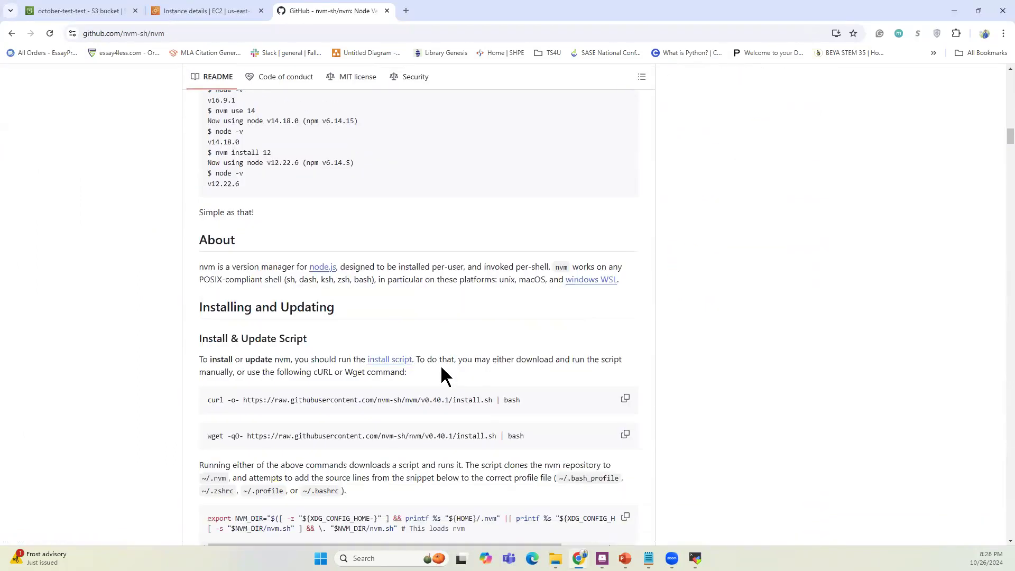
left_click(624, 153)
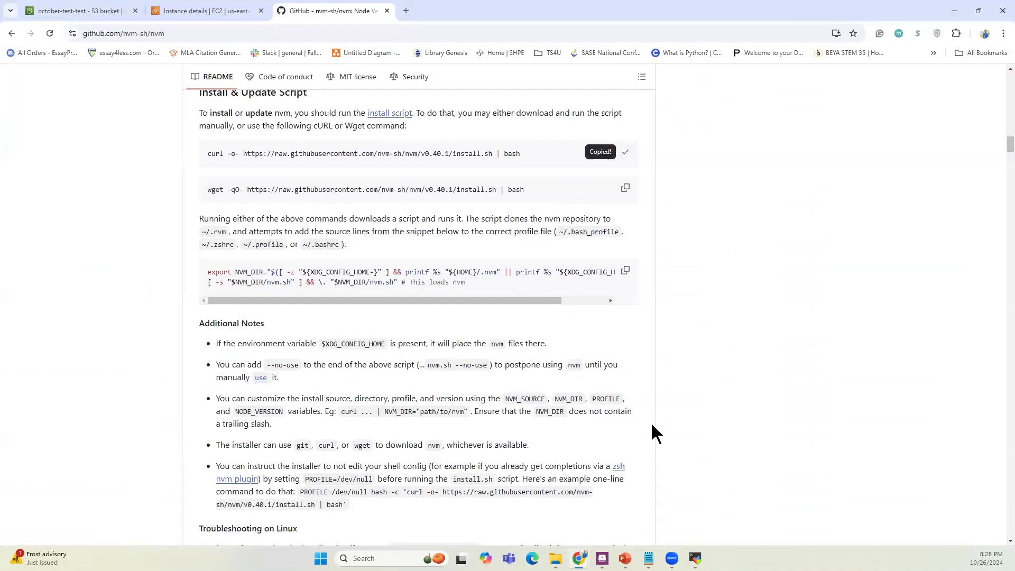
left_click(696, 558)
right_click(353, 521)
left_click(394, 324)
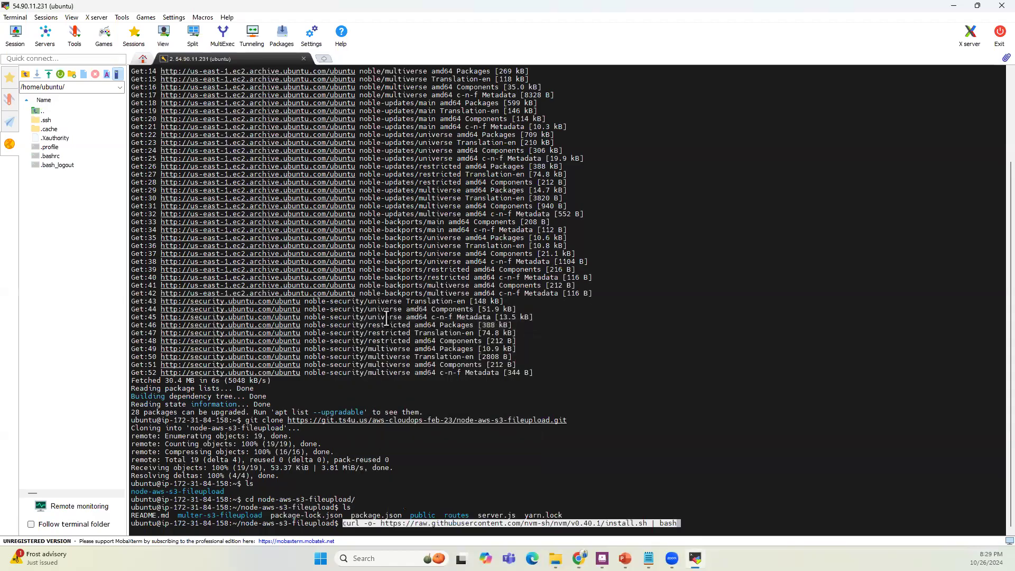
key("Return")
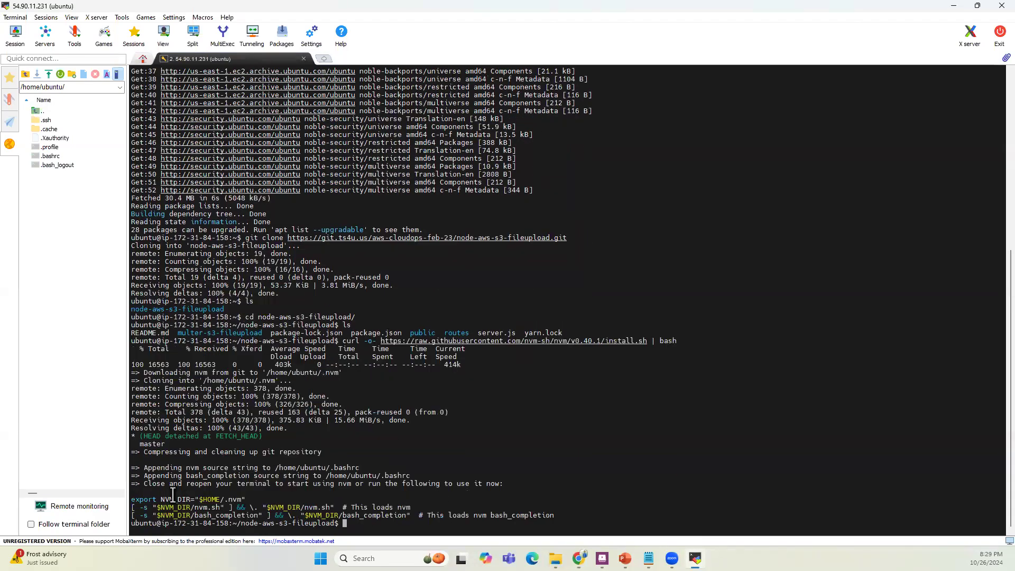
Step: Copy the three NVM_DIR lines from the installer output and run them in the terminal to load nvm
left_click_drag(132, 499, 554, 515)
right_click(554, 515)
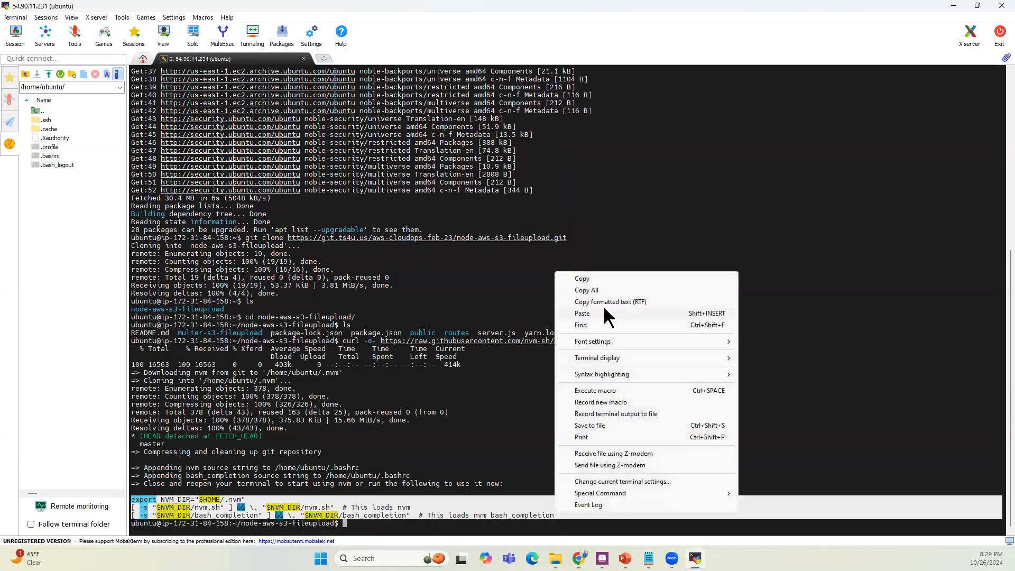
left_click(597, 280)
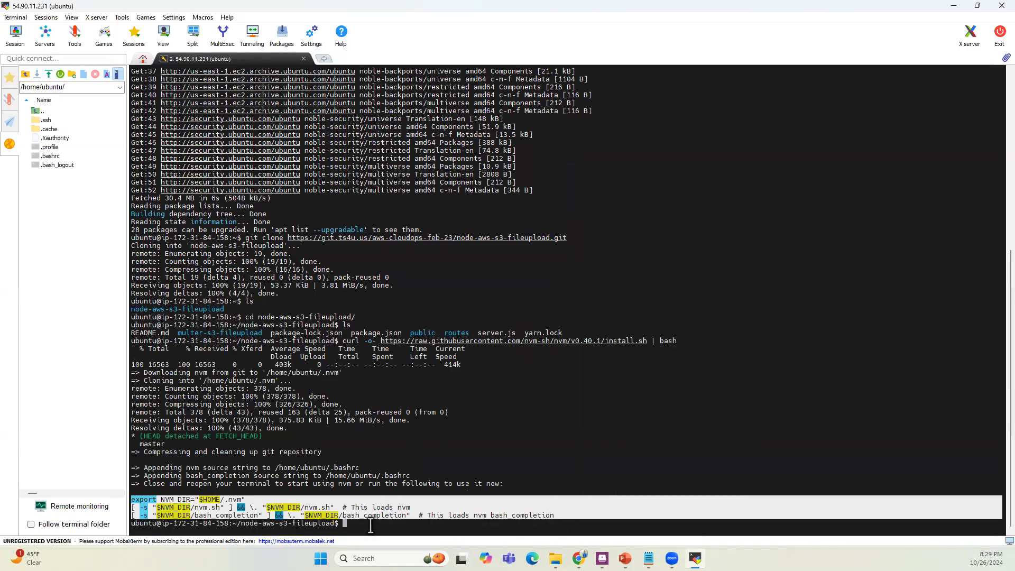
right_click(372, 506)
left_click(401, 328)
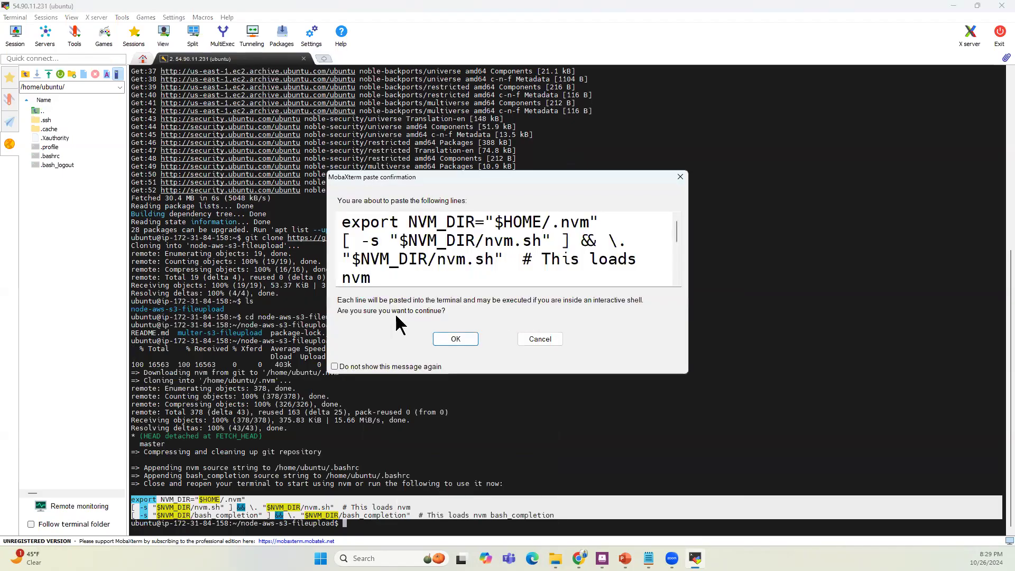
key("Return")
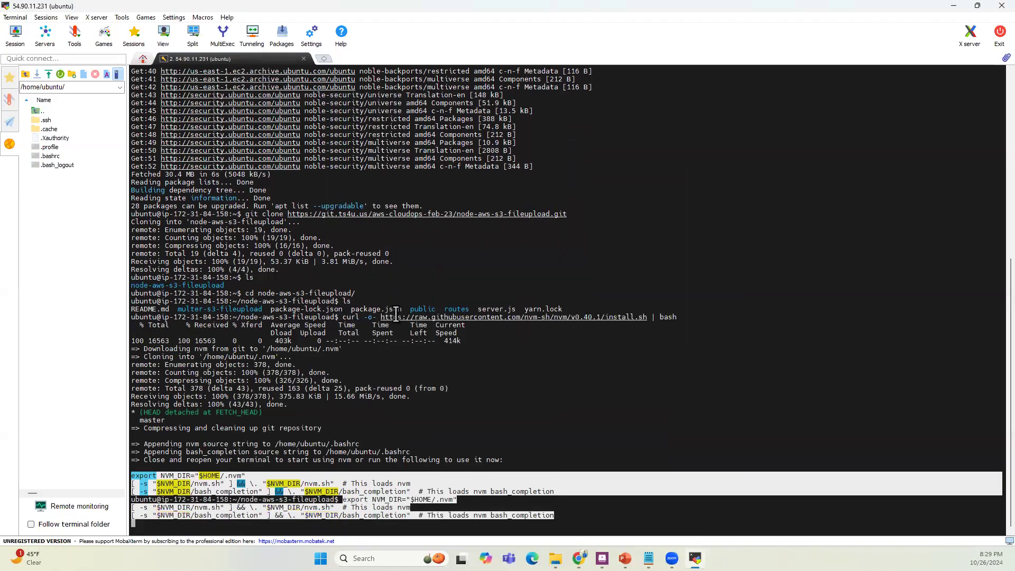
key("Return")
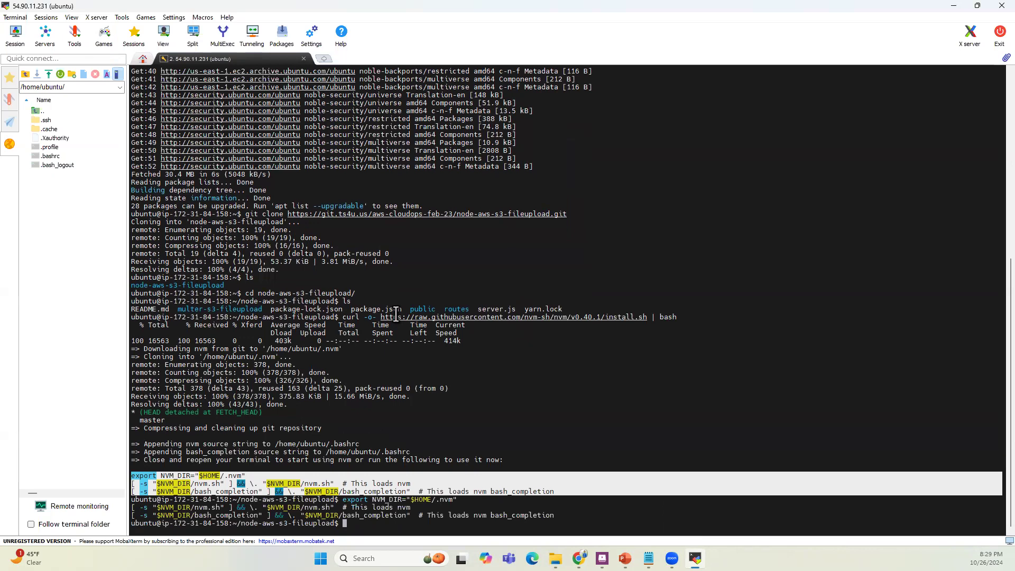
Step: Install Node.js 16 with nvm and list all project files, including hidden ones, with ls -la
type("vm install ")
type("126")
key("Return")
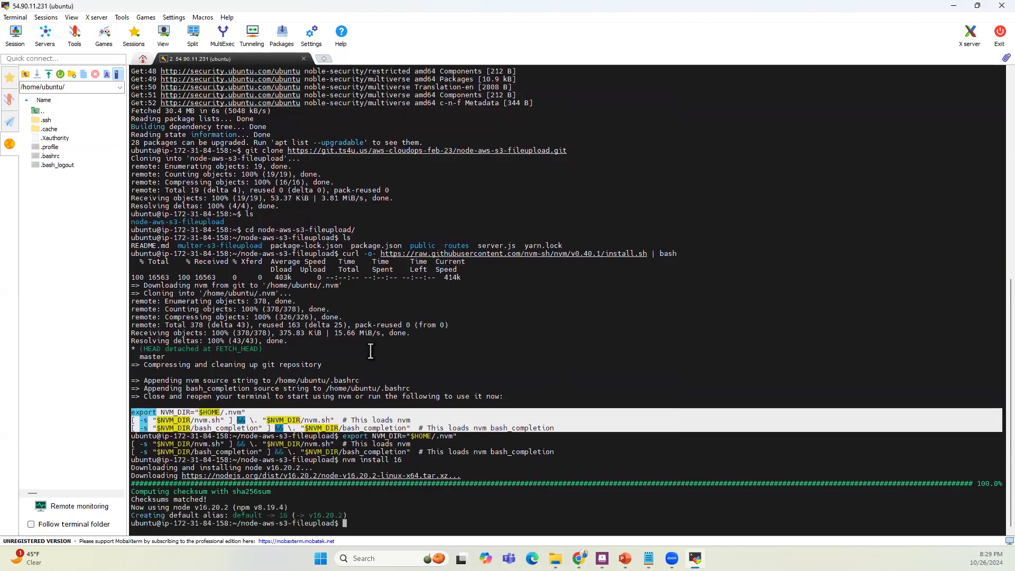
type("ls -la")
key("Return")
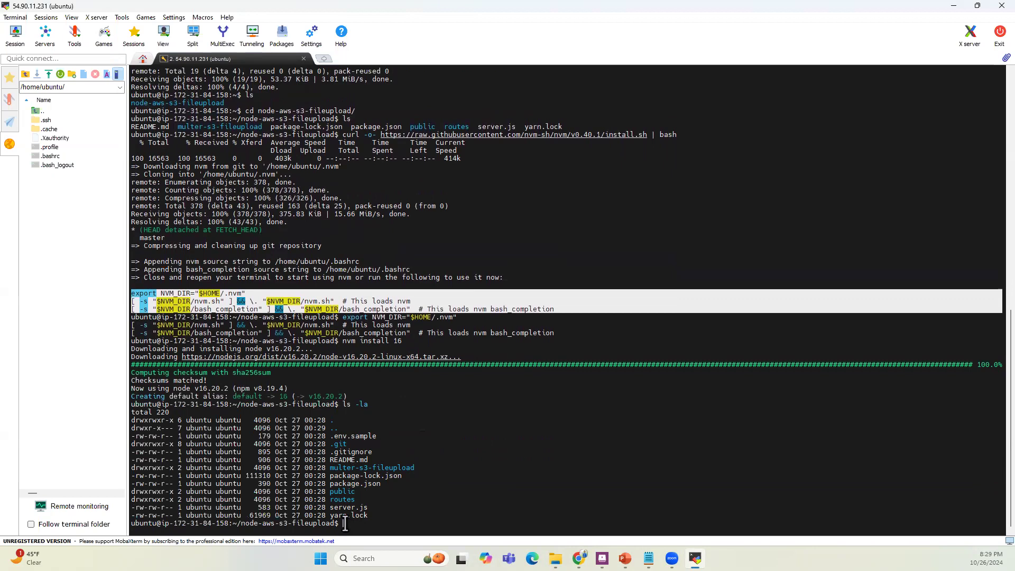
Step: Copy .env.sample to .env in the project folder and list all files, including hidden ones, with ls -la
type("np .env.")
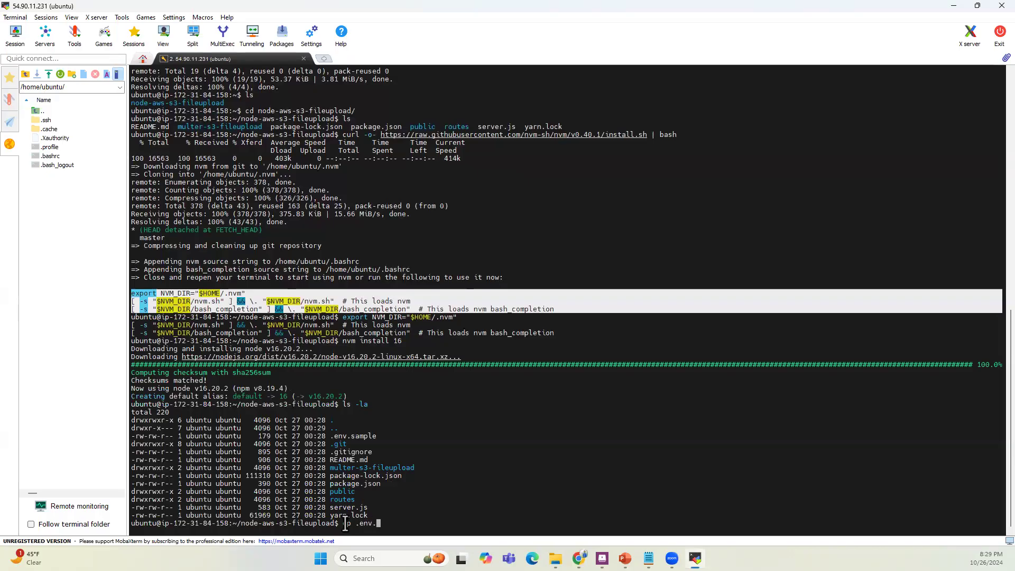
type("sample .env")
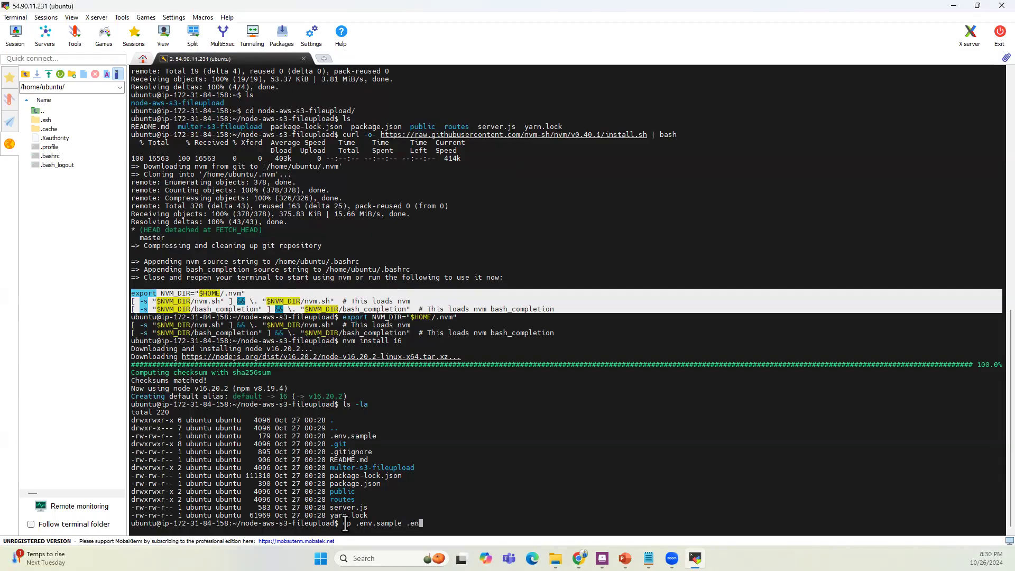
key("Return")
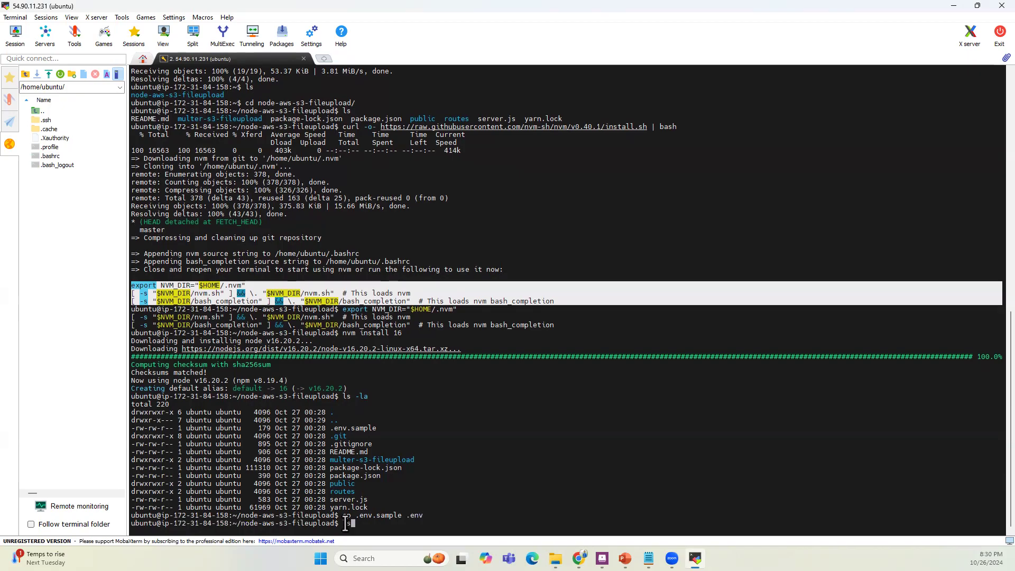
type("ls")
key("Return")
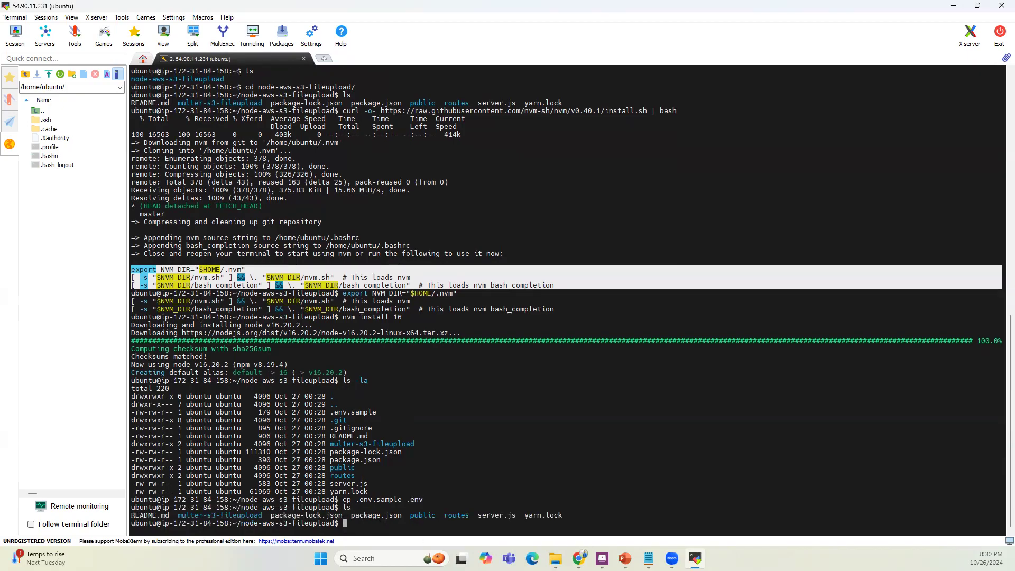
type("ls -la")
key("Return")
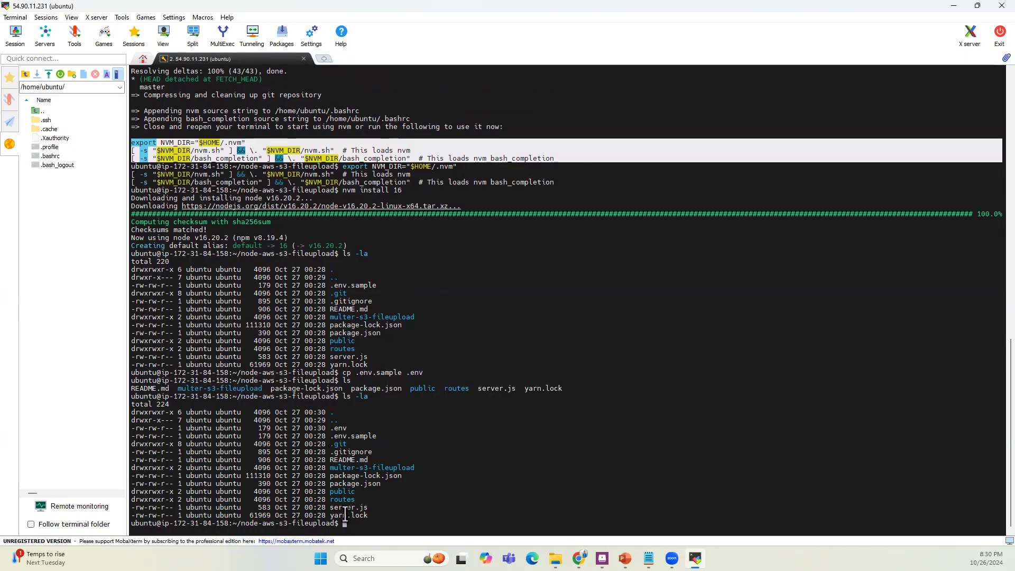
Step: Open .env with sudo vim, and copy the bucket name october-test-test from the S3 console in Chrome
type("sudo vim .env")
key("Return")
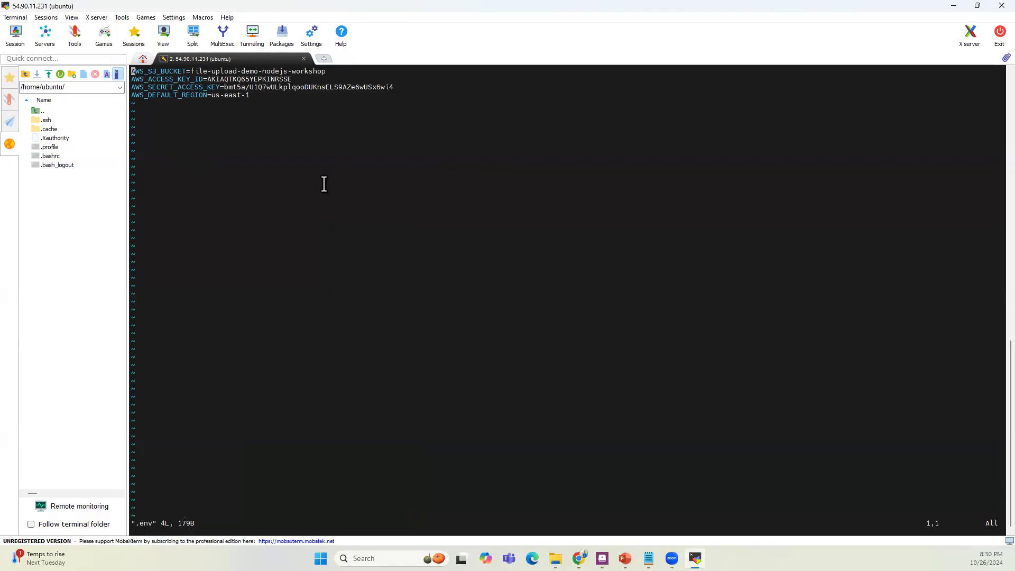
mouse_move(580, 559)
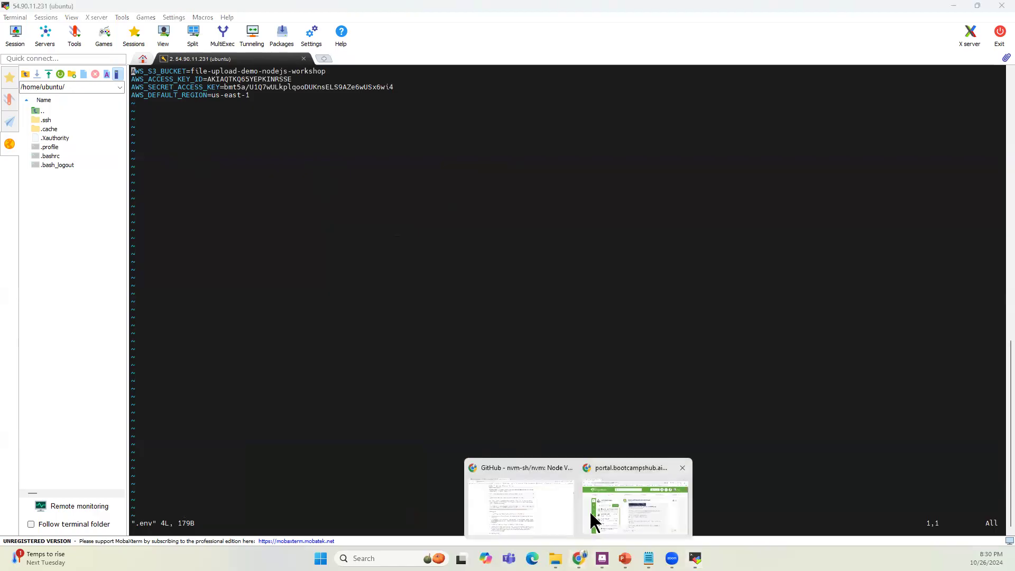
left_click(531, 498)
left_click(79, 11)
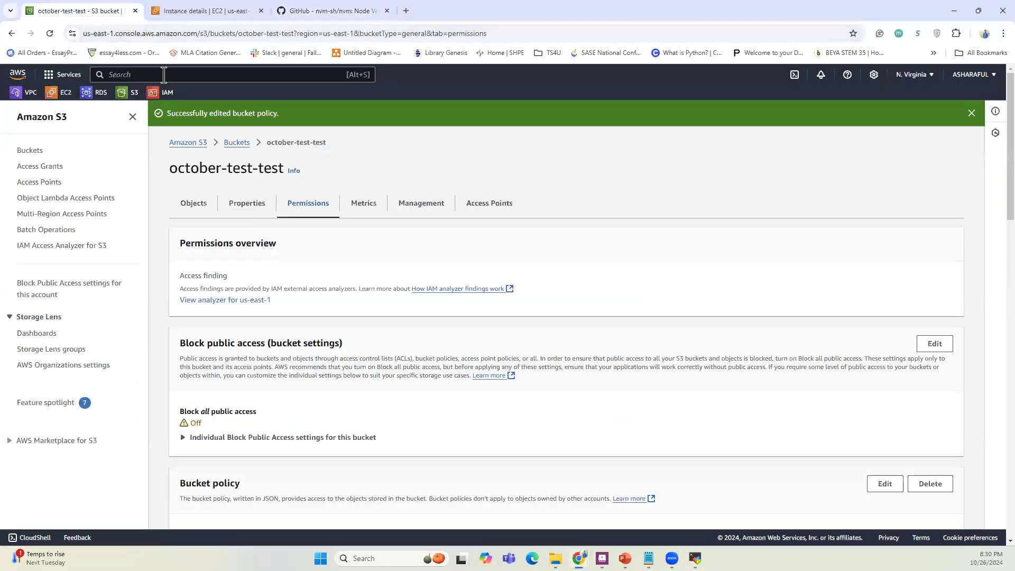
left_click(237, 143)
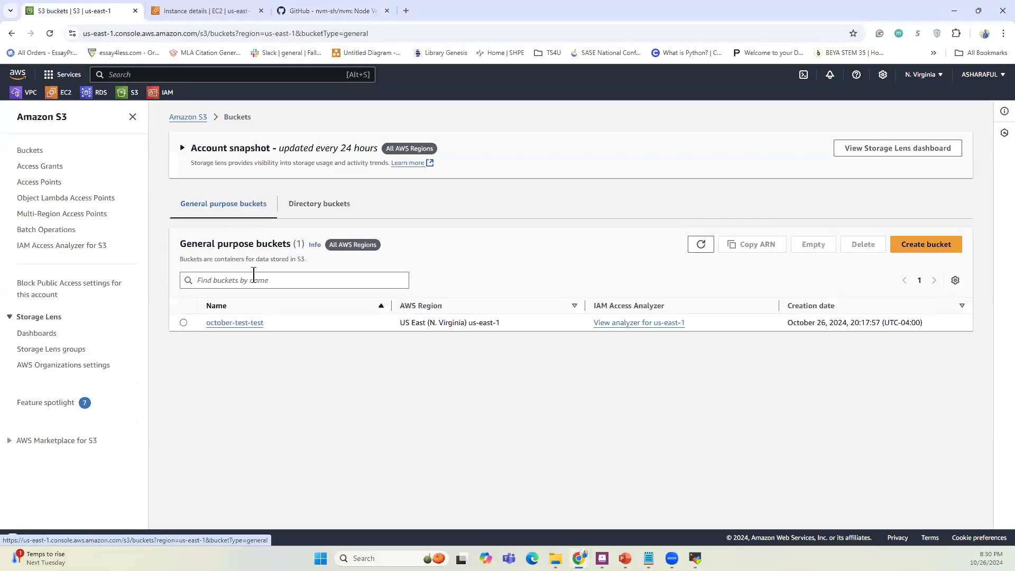
left_click(259, 324)
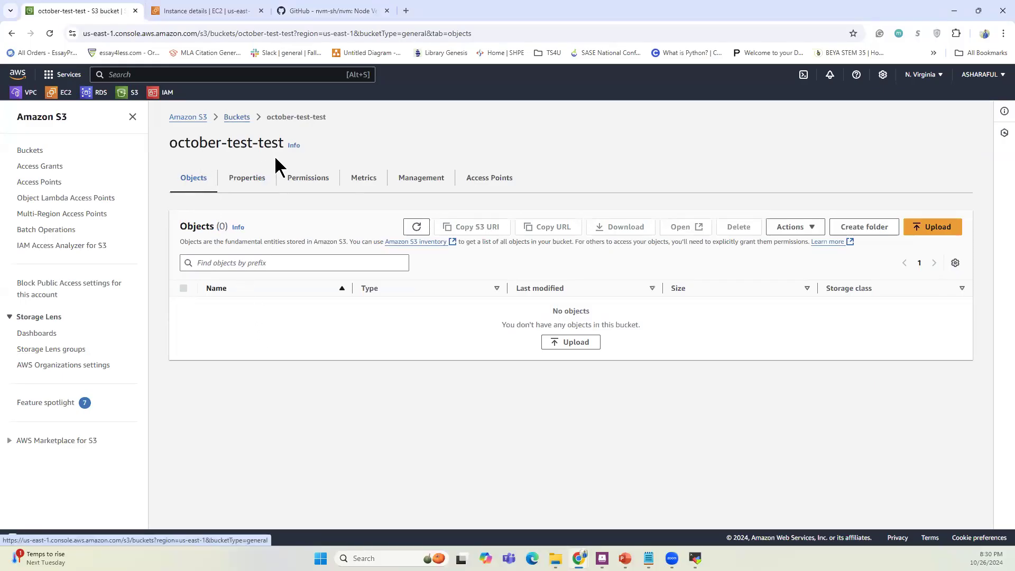
left_click_drag(285, 145, 167, 143)
key("ctrl+c")
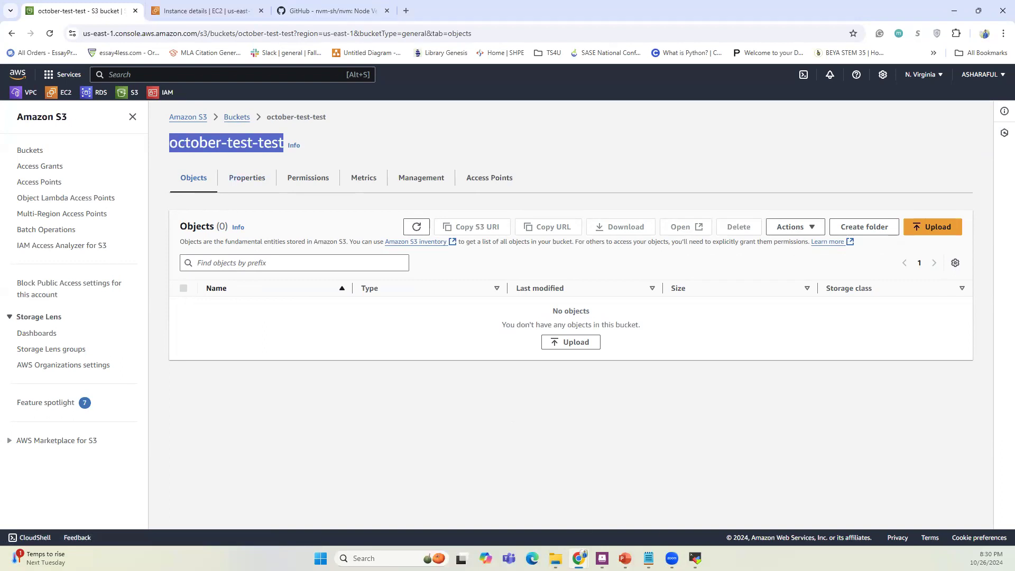
Step: Switch back to MobaXterm and replace the AWS_S3_BUCKET value in .env with october-test-test
left_click(695, 558)
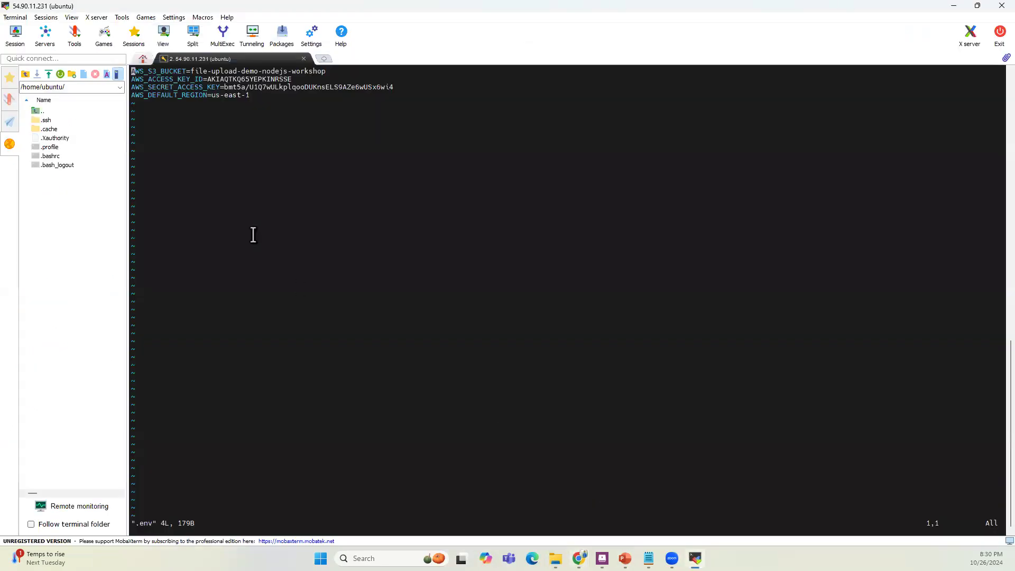
key("Right")
key("Right")
key("Right")
key("Right")
key("Right")
key("Right")
key("Right")
key("Right")
key("Right")
key("Right")
key("Right")
key("Right")
key("Right")
key("Right")
key("Right")
key("Right")
key("Right")
key("Right")
key("Right")
key("Right")
key("Right")
key("Right")
key("Right")
key("Right")
key("Right")
key("Right")
key("Right")
key("Right")
key("Right")
key("a")
key("BackSpace")
key("BackSpace")
key("BackSpace")
key("BackSpace")
key("BackSpace")
key("BackSpace")
key("BackSpace")
key("BackSpace")
key("BackSpace")
key("BackSpace")
key("BackSpace")
key("BackSpace")
key("BackSpace")
key("BackSpace")
key("BackSpace")
key("BackSpace")
key("BackSpace")
key("BackSpace")
key("BackSpace")
key("BackSpace")
key("BackSpace")
key("BackSpace")
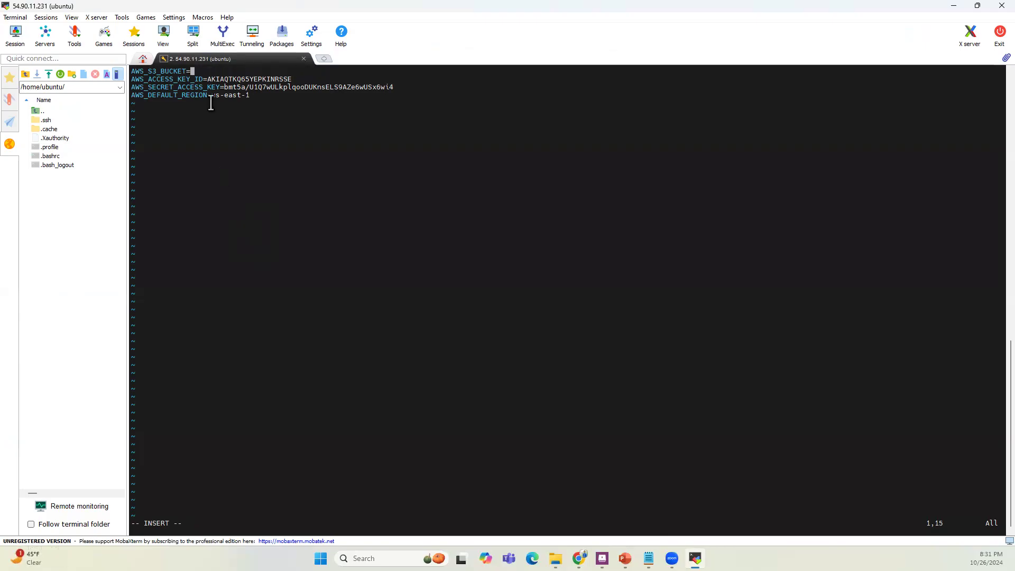
right_click(200, 71)
left_click(227, 109)
Step: Replace the AWS_ACCESS_KEY_ID value in .env with the access key ID copied from the Notepad notes
key("Right")
key("Right")
key("Right")
key("Right")
key("BackSpace")
key("BackSpace")
key("BackSpace")
key("BackSpace")
key("BackSpace")
key("BackSpace")
key("BackSpace")
key("BackSpace")
key("BackSpace")
key("BackSpace")
key("BackSpace")
key("BackSpace")
key("BackSpace")
key("BackSpace")
key("BackSpace")
key("BackSpace")
key("BackSpace")
key("BackSpace")
key("BackSpace")
key("BackSpace")
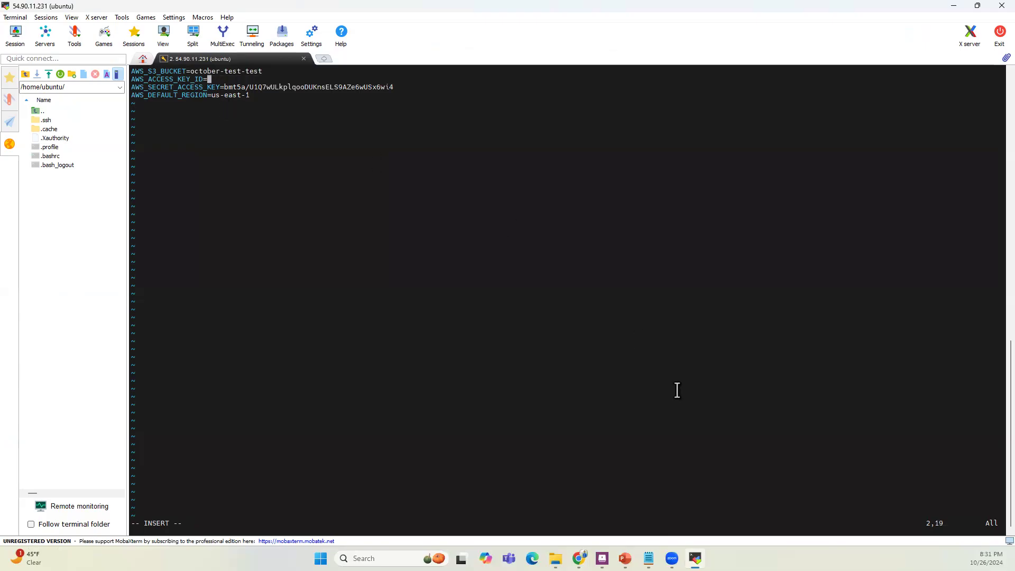
left_click(646, 558)
left_click(593, 129)
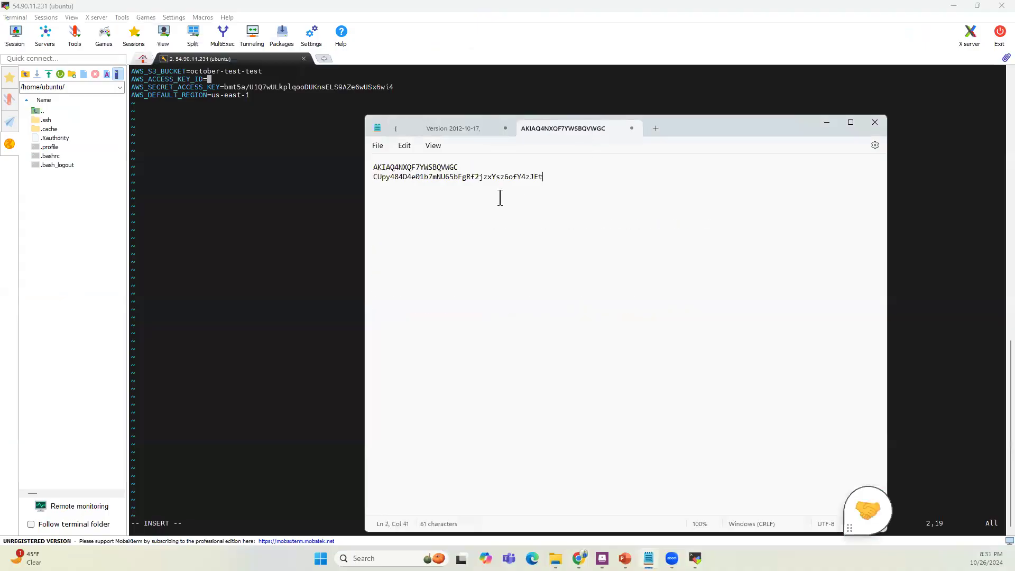
left_click_drag(459, 167, 372, 165)
key("ctrl+c")
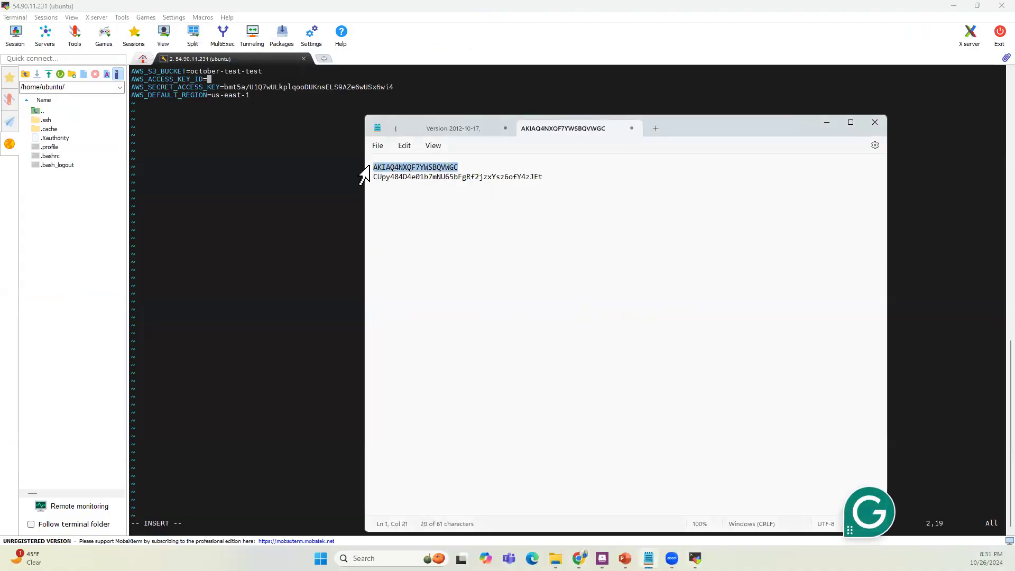
left_click(241, 124)
right_click(215, 78)
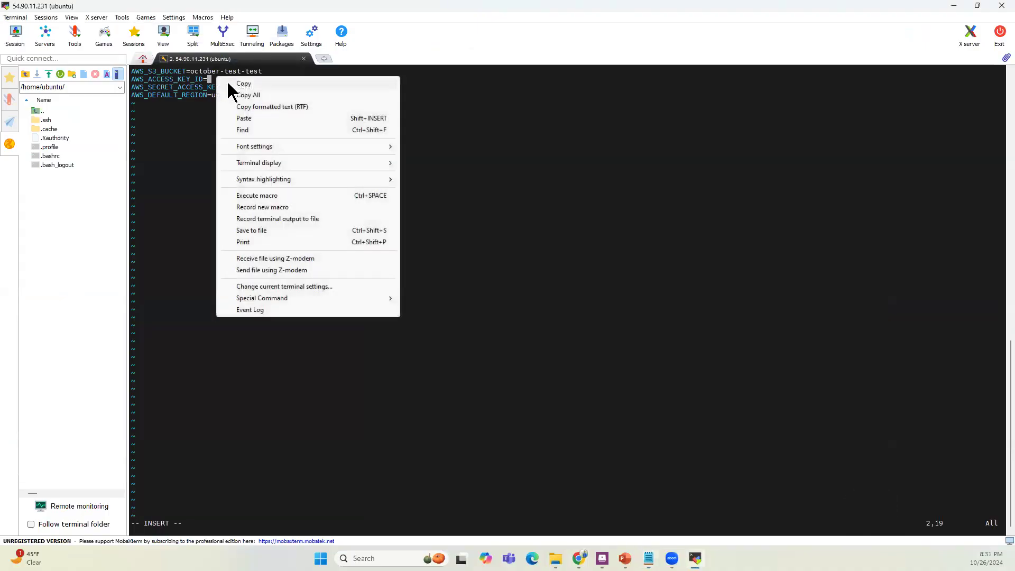
left_click(249, 119)
Step: Replace the AWS_SECRET_ACCESS_KEY value in .env with the secret access key copied from the Notepad notes
key("Down")
key("Right")
key("Right")
key("Right")
key("Right")
key("Right")
key("Right")
key("Right")
key("Right")
key("Right")
key("Right")
key("Right")
key("Right")
key("Right")
key("Right")
key("Right")
key("Right")
key("Right")
key("Right")
key("Right")
key("Right")
key("Right")
key("Right")
key("Right")
key("Right")
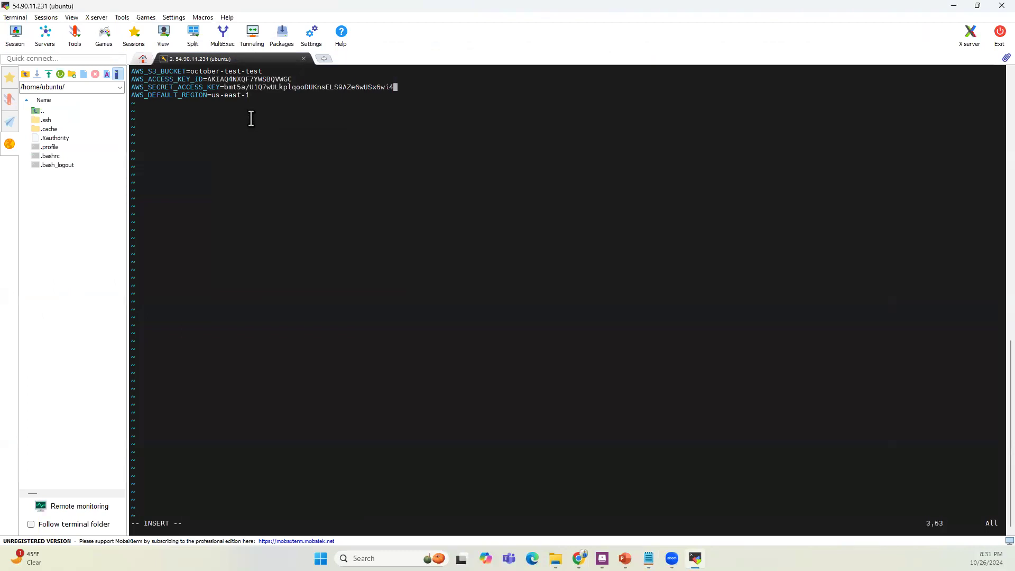
key("BackSpace")
key("BackSpace")
key("BackSpace")
key("BackSpace")
key("BackSpace")
key("BackSpace")
key("BackSpace")
key("BackSpace")
key("BackSpace")
key("BackSpace")
key("BackSpace")
key("BackSpace")
key("BackSpace")
key("BackSpace")
key("BackSpace")
key("BackSpace")
key("BackSpace")
key("BackSpace")
key("BackSpace")
key("BackSpace")
type("=")
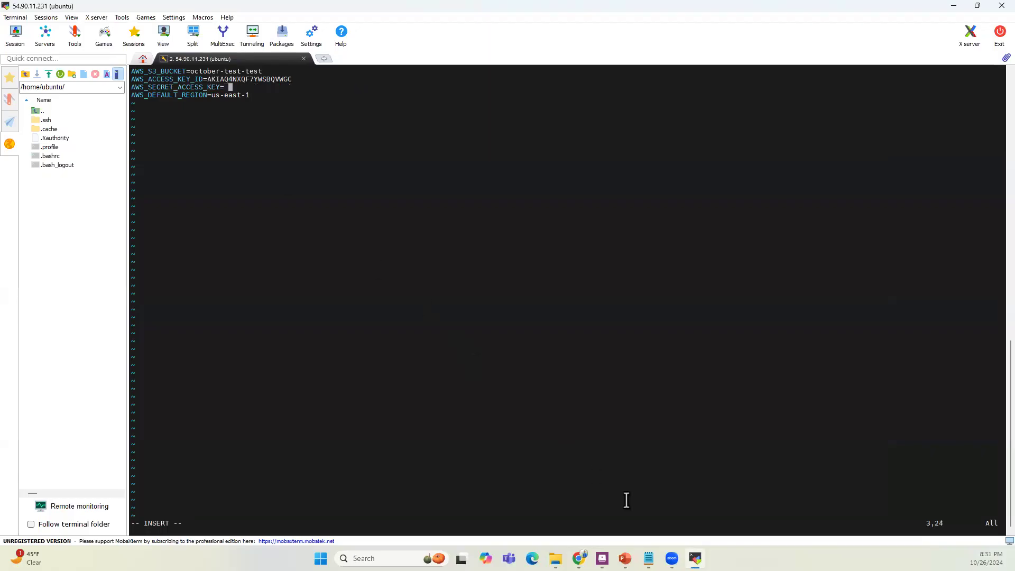
left_click(648, 558)
left_click_drag(548, 177, 357, 176)
key("ctrl+c")
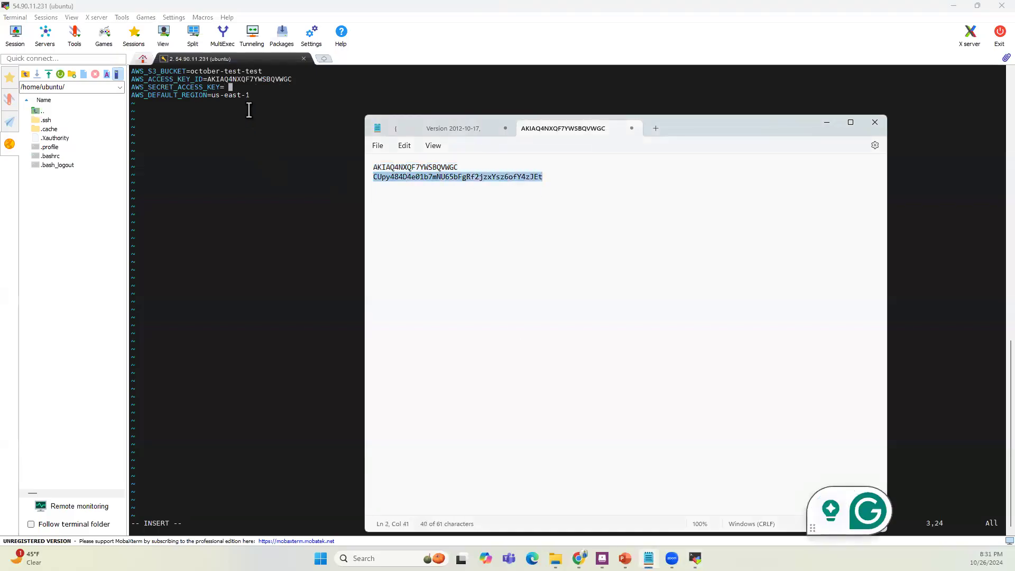
right_click(232, 93)
left_click(264, 133)
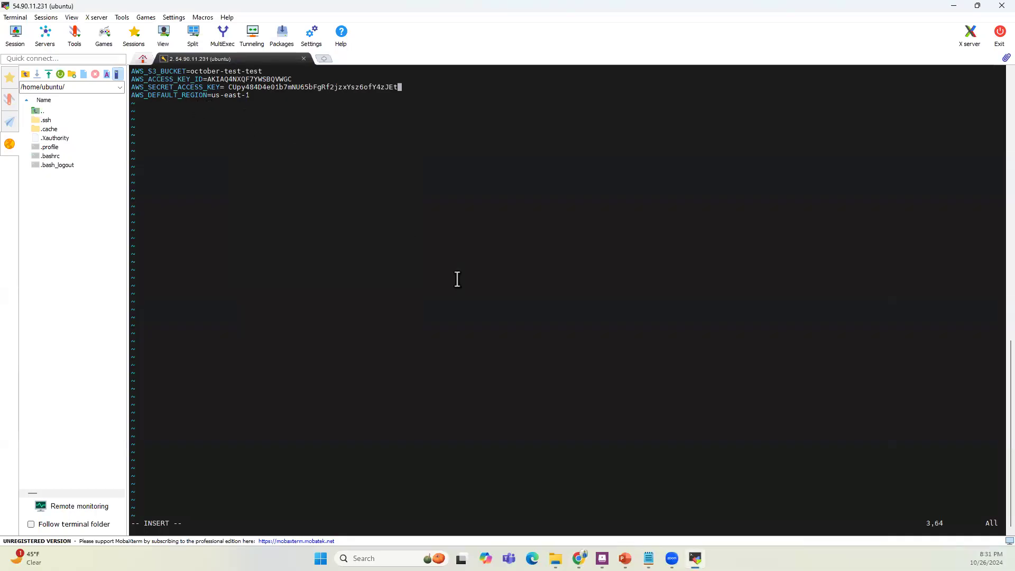
Step: Check the current AWS region's code in the console's region list in Chrome, and return to the .env file in MobaXterm
mouse_move(579, 559)
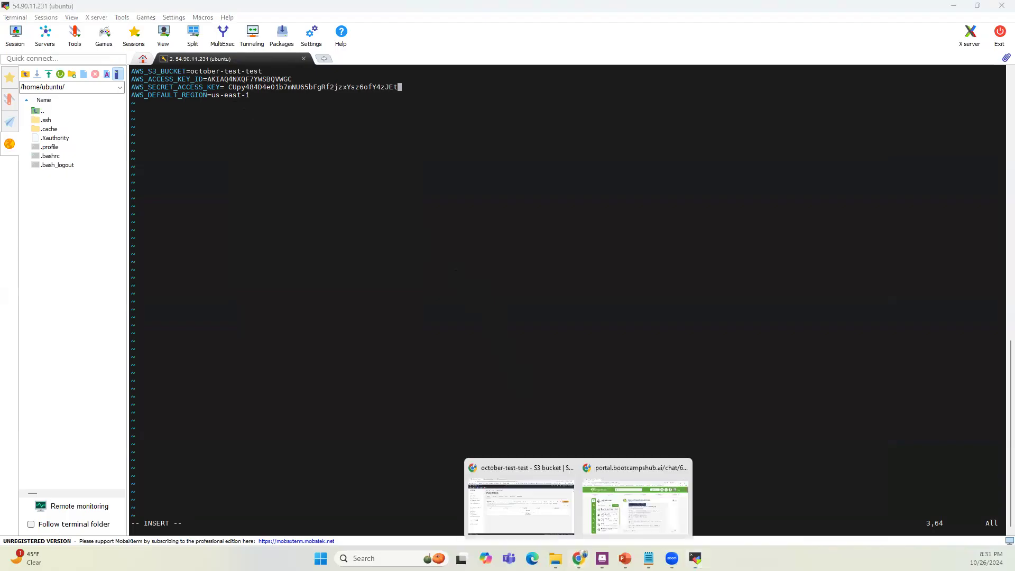
left_click(528, 509)
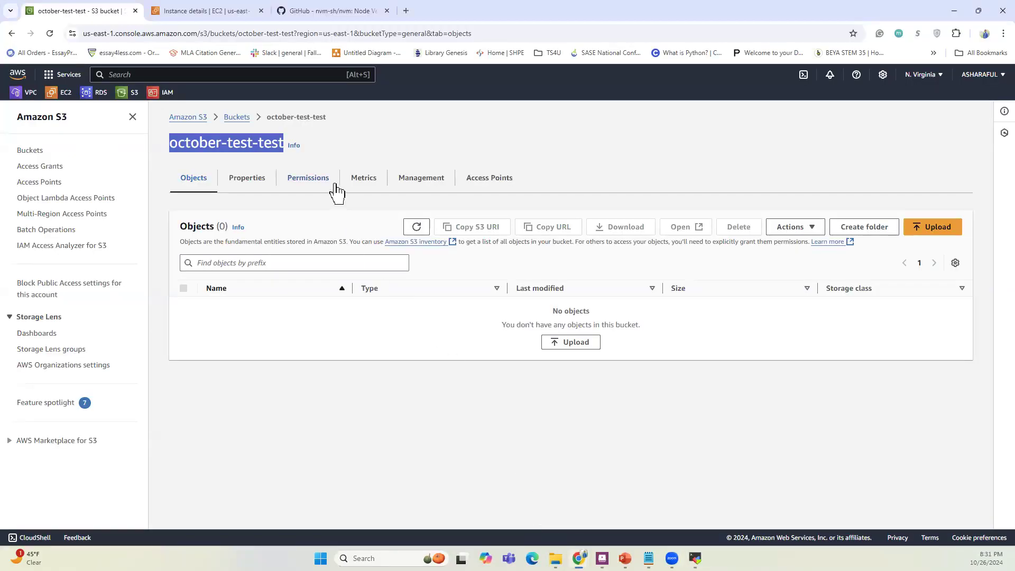
left_click(945, 79)
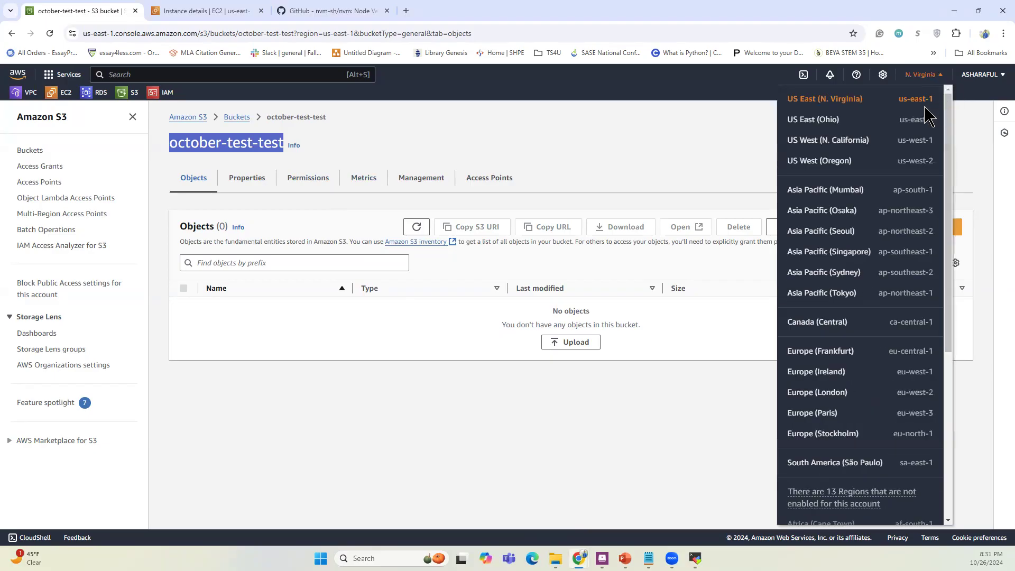
left_click(676, 448)
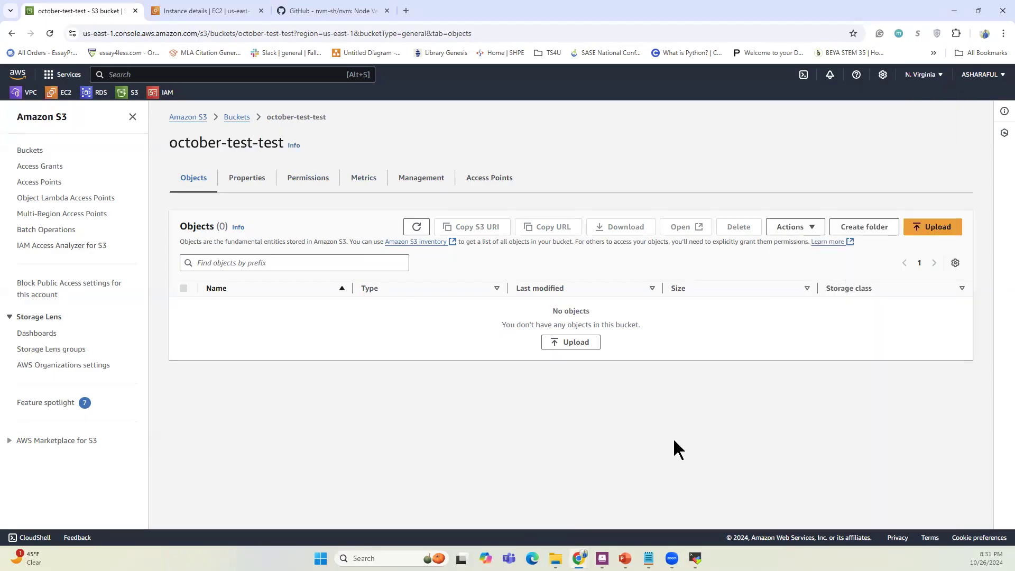
left_click(938, 83)
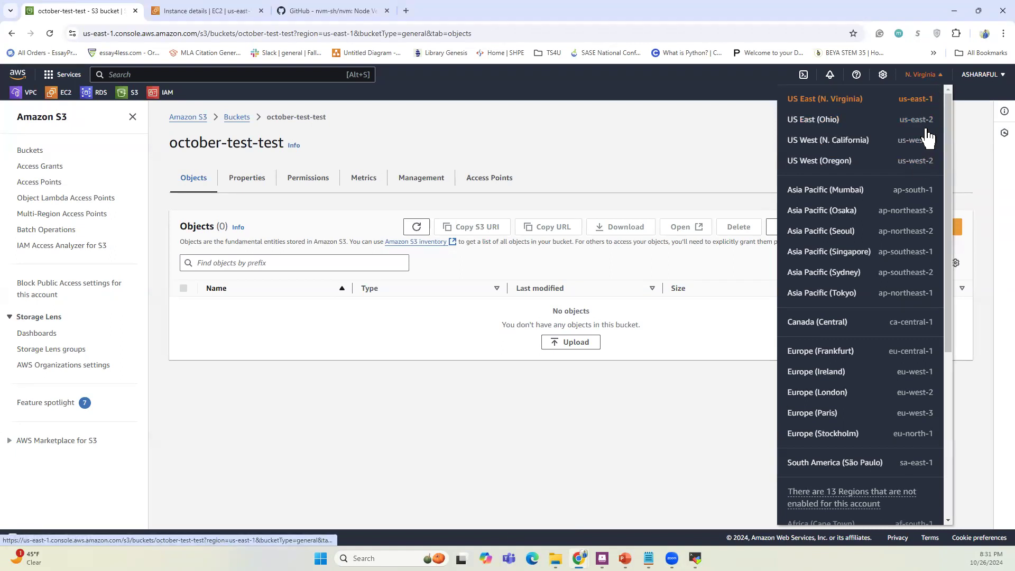
left_click(695, 142)
left_click(695, 557)
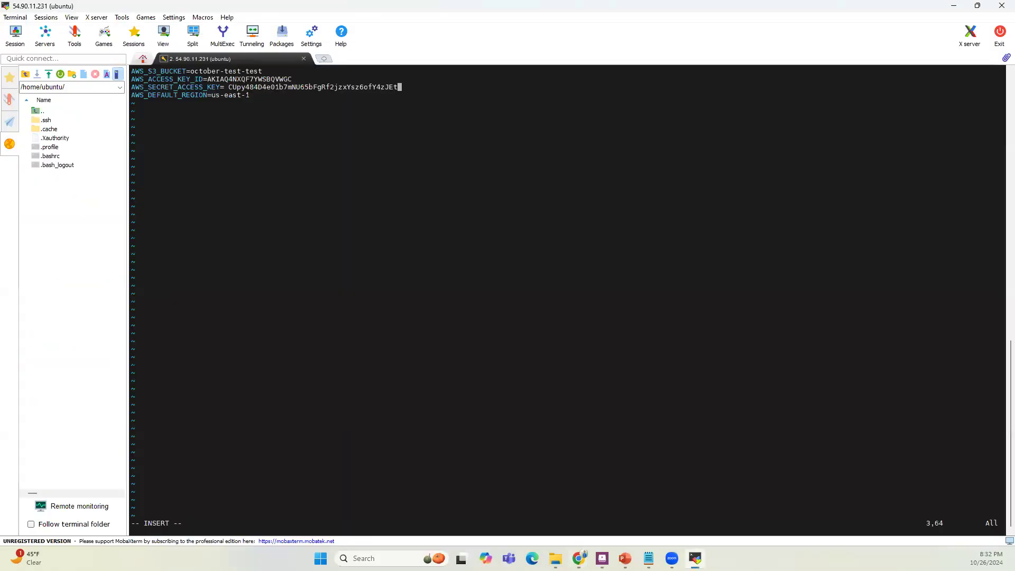
Step: Save the .env file and quit vim, and install the app's dependencies with npm install
key("Escape")
type(":wq")
key("Return")
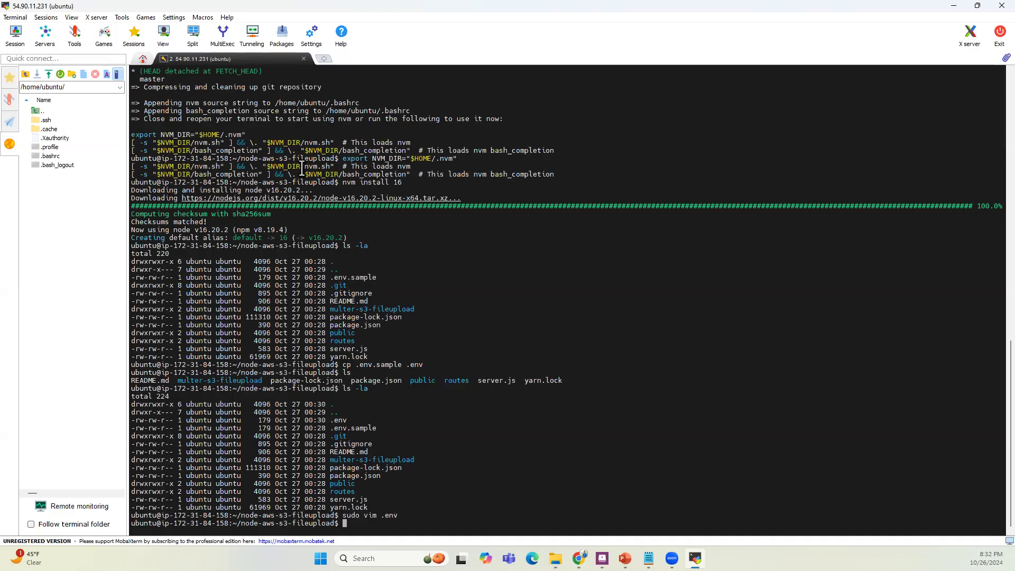
type("npm install")
key("Return")
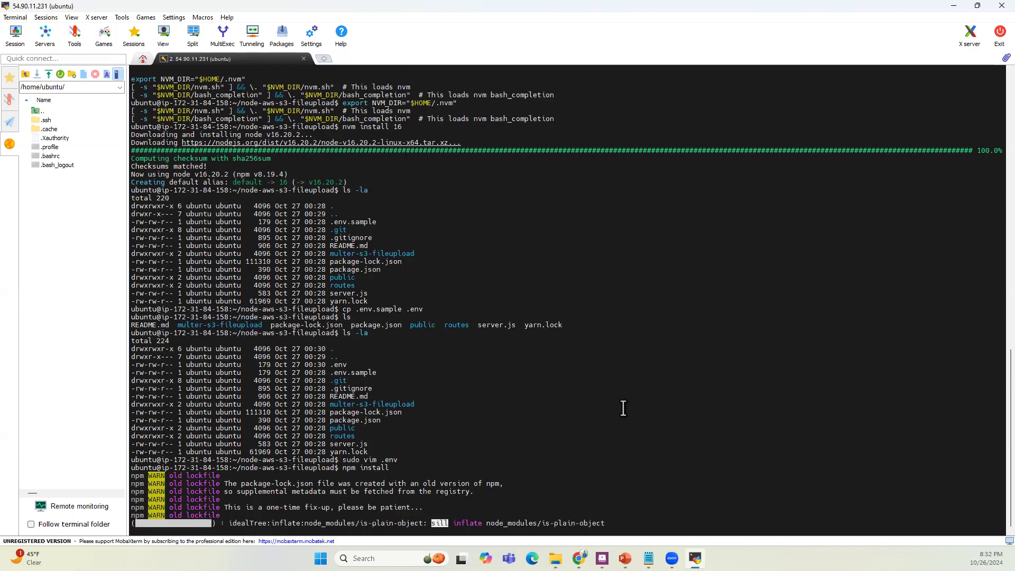
Step: Switch to the Chrome window with the AWS console and search Google Images for roses in a new tab
left_click(579, 559)
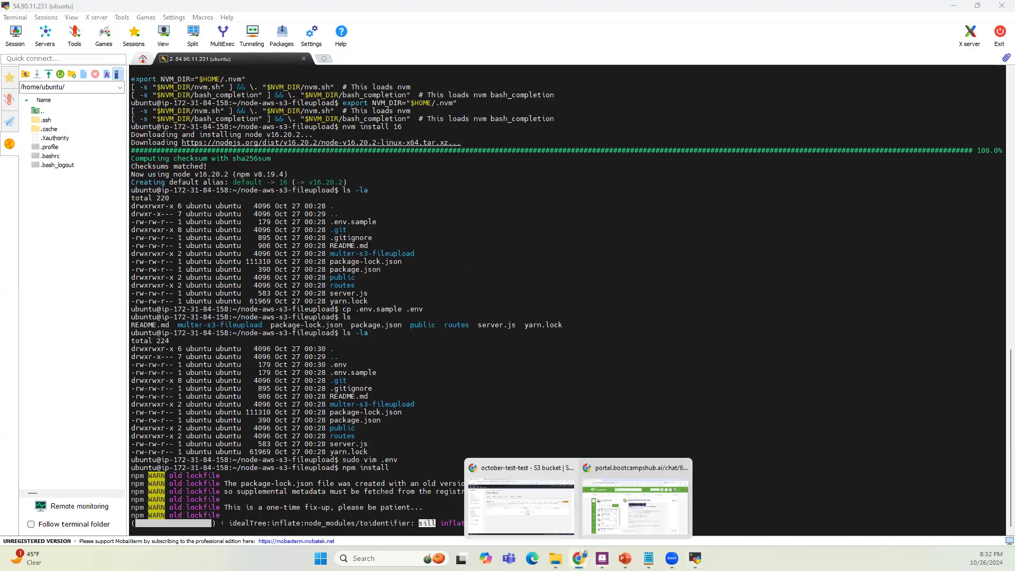
mouse_move(580, 559)
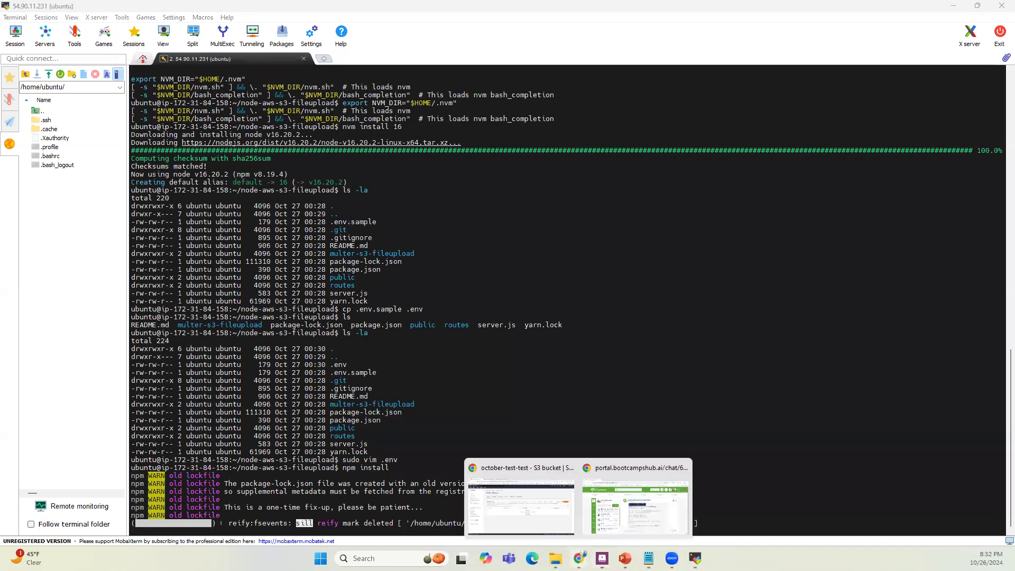
left_click(532, 504)
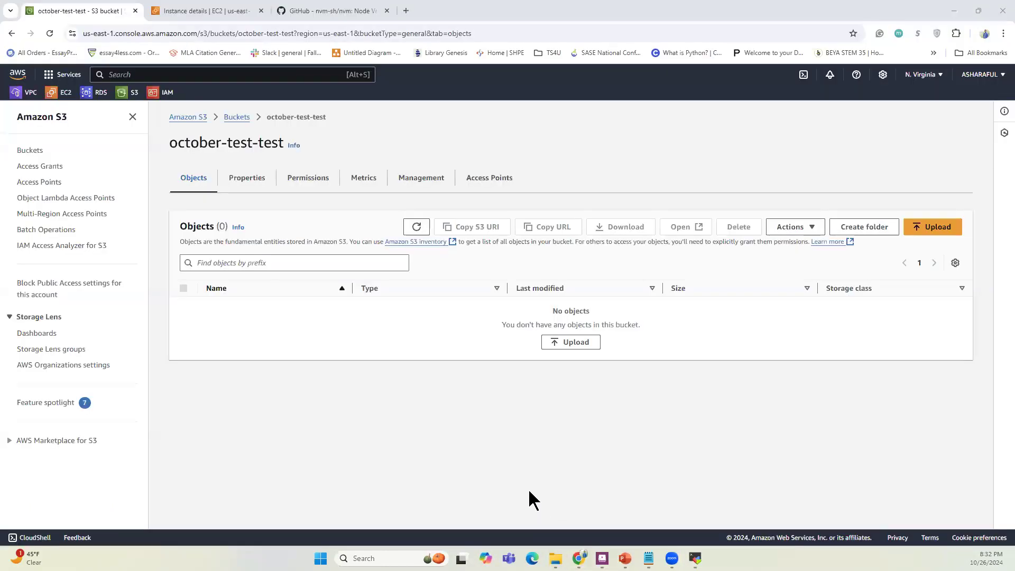
left_click(401, 16)
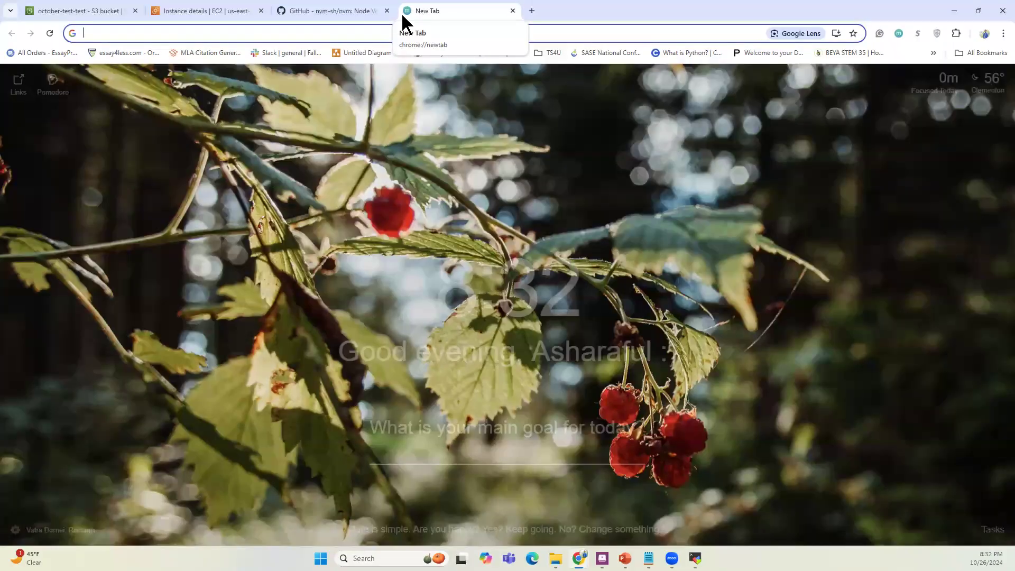
type("roses")
key("Return")
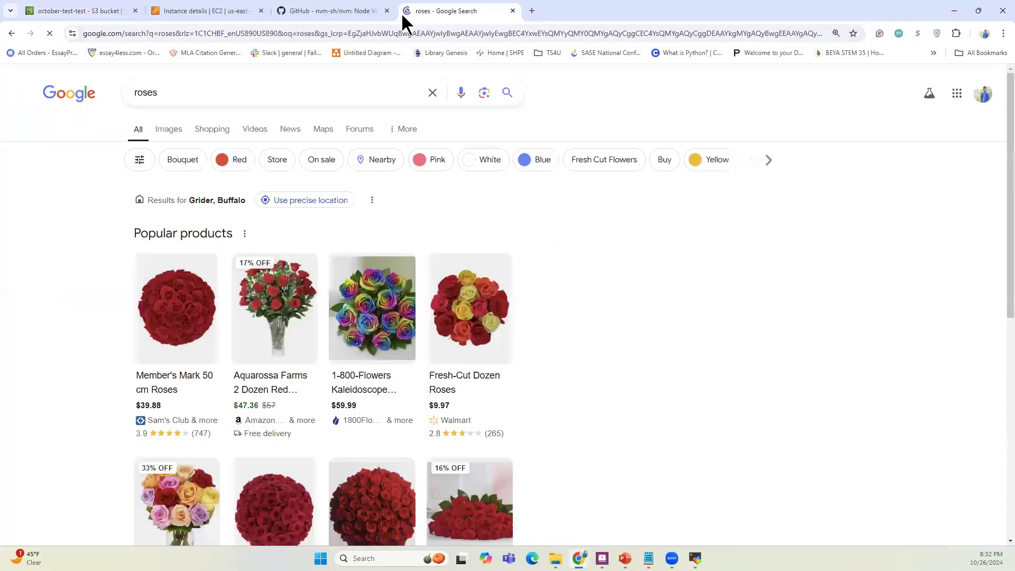
left_click(170, 136)
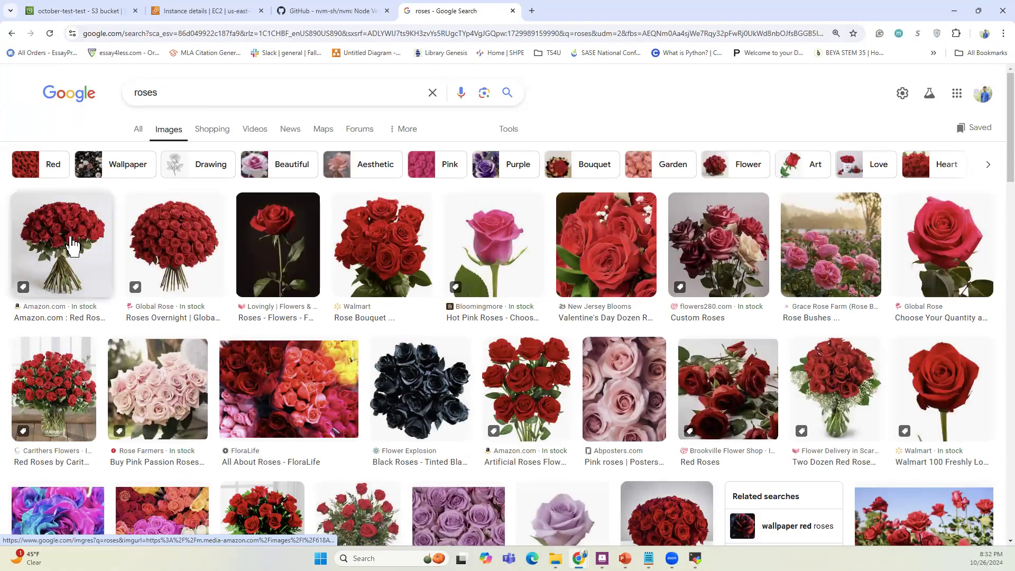
Step: Save the red rose bouquet image from Amazon.com to the Downloads folder as a JPEG, and close the image search tab
left_click(72, 246)
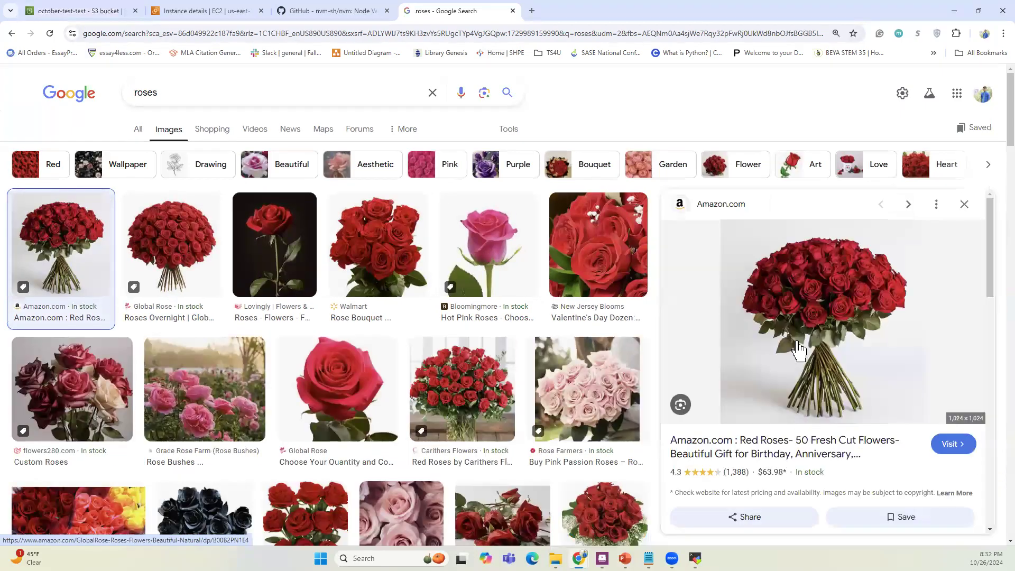
right_click(798, 346)
left_click(841, 248)
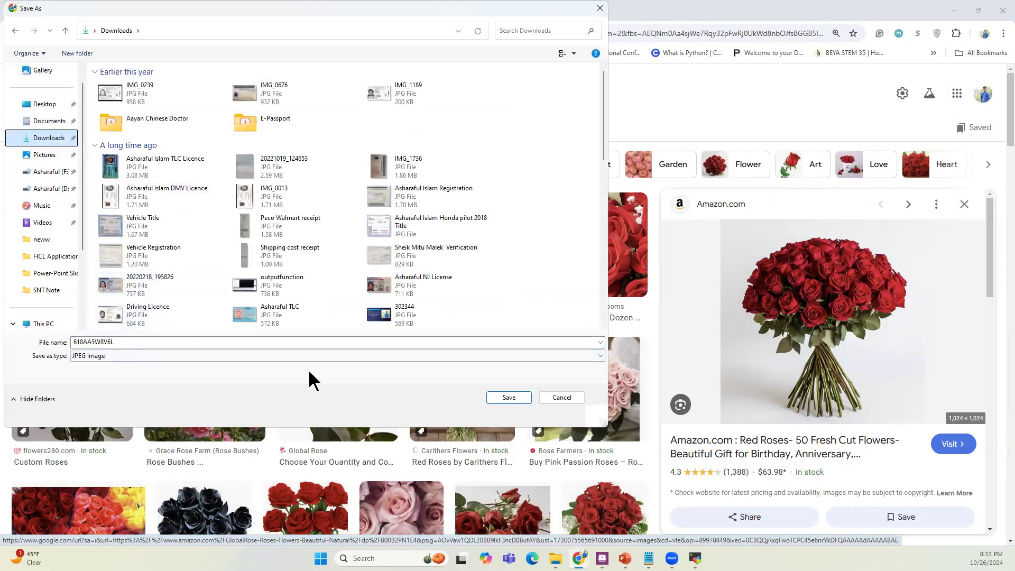
left_click(509, 397)
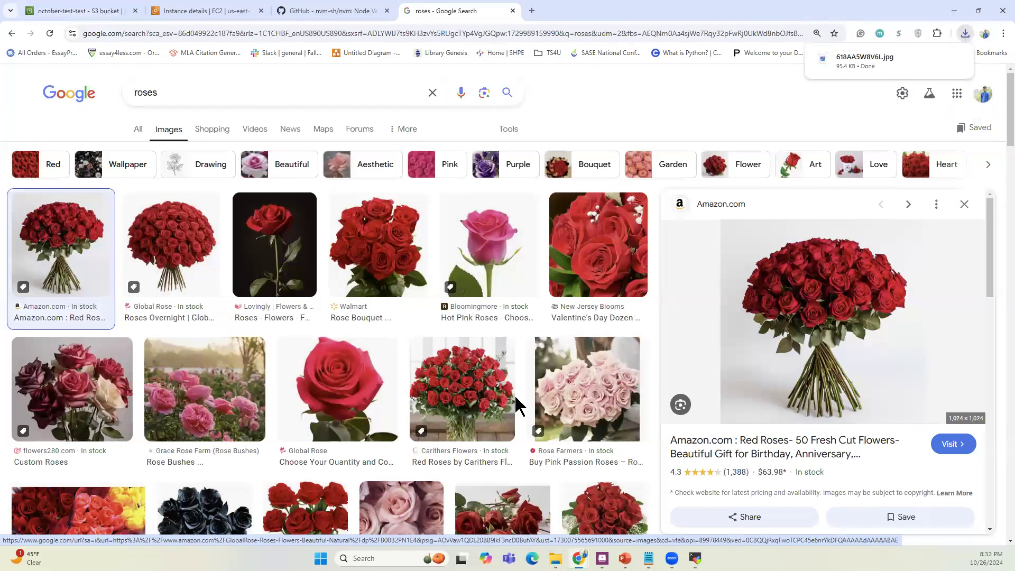
left_click(512, 11)
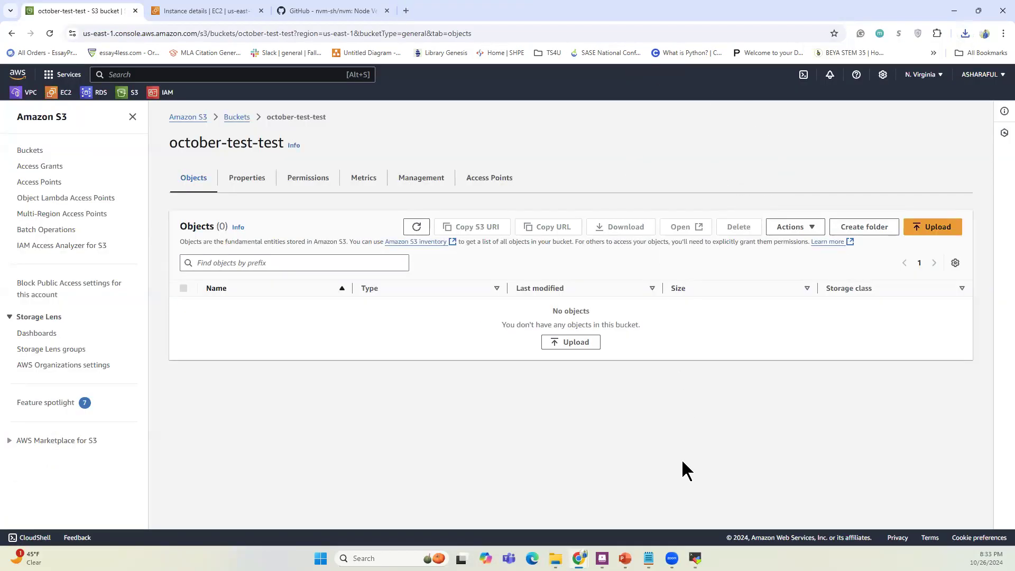
Step: Switch back to MobaXterm and launch the Node.js app with npm start
left_click(695, 558)
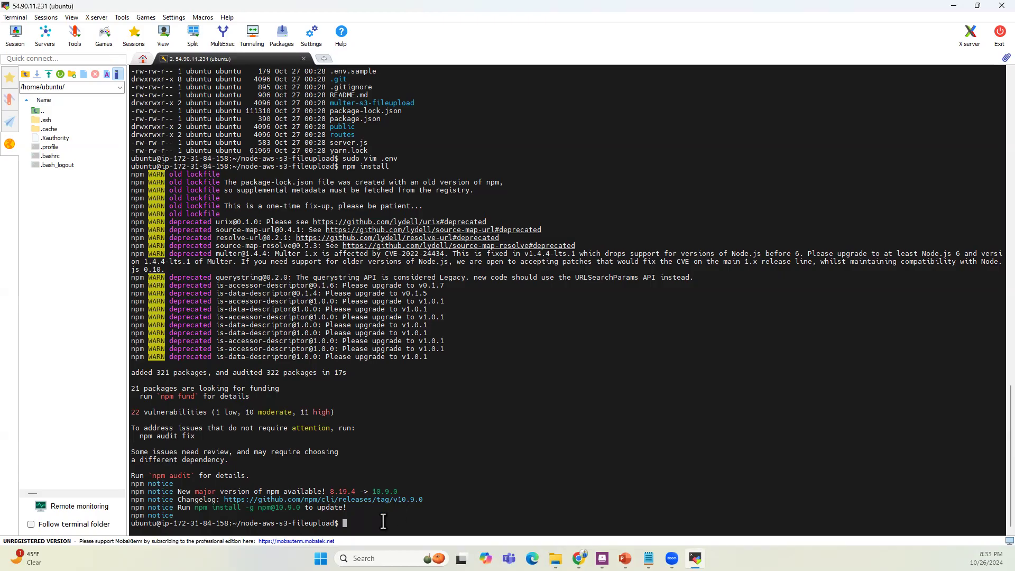
type("start")
key("Return")
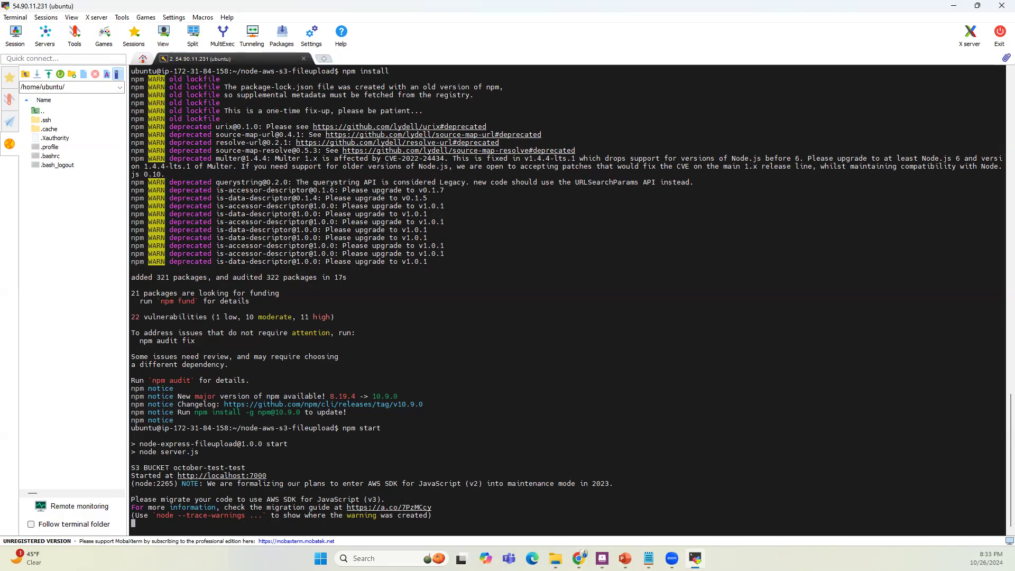
Step: Copy the file-uploader instance's public IPv4 address in Chrome and browse to it on port 7000 in a new tab
left_click(579, 559)
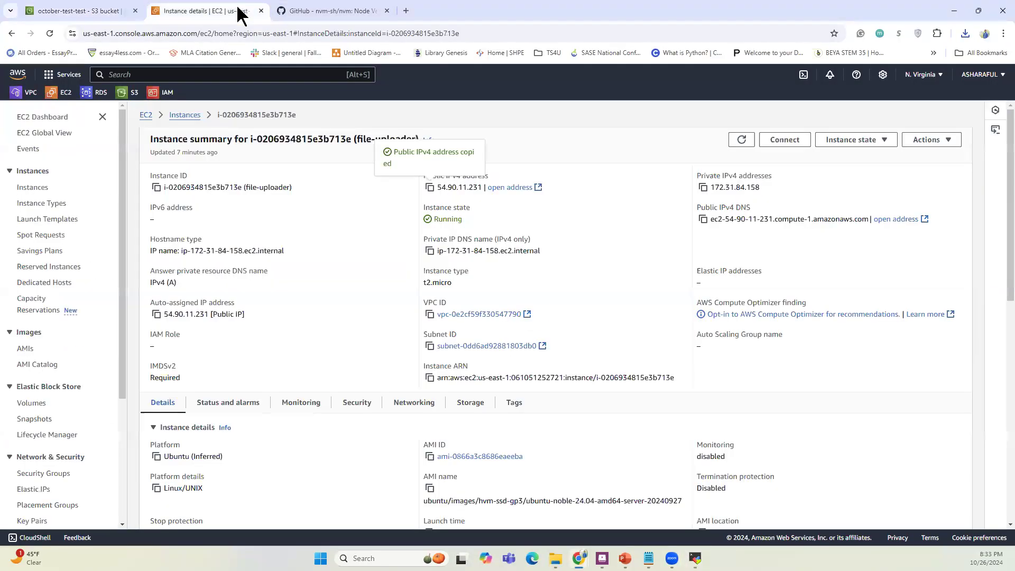
left_click(242, 11)
left_click(185, 116)
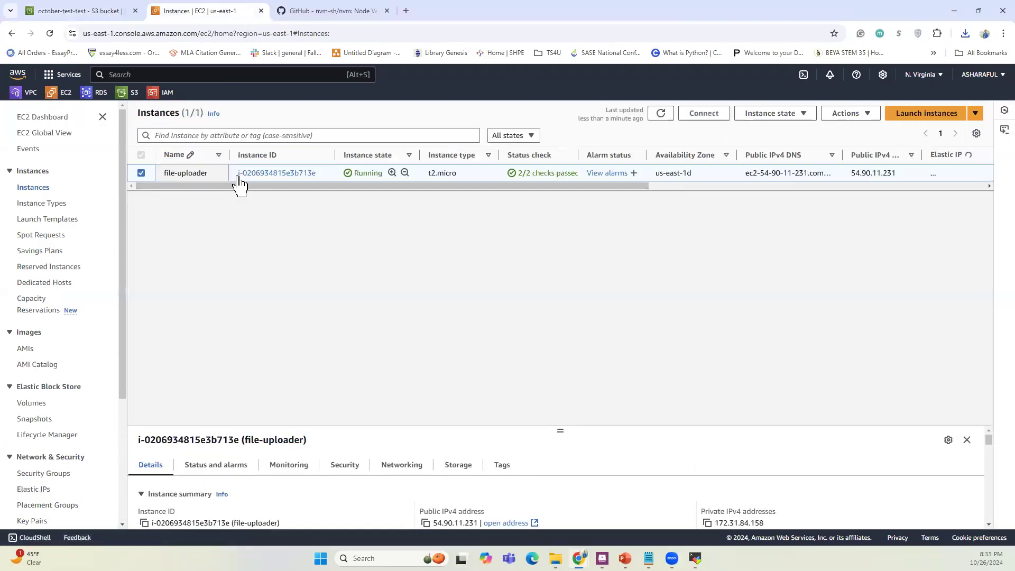
left_click(278, 173)
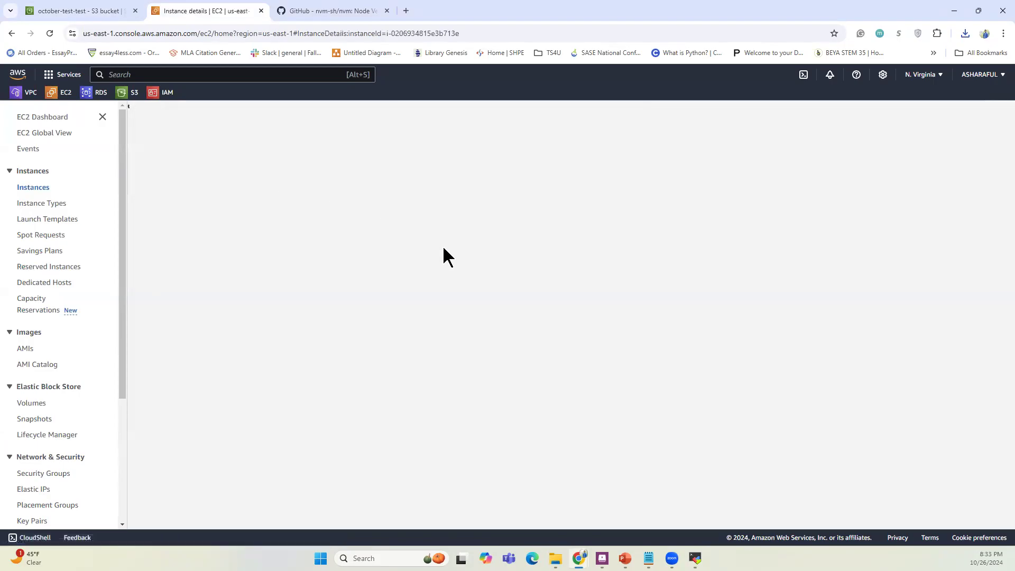
left_click(429, 189)
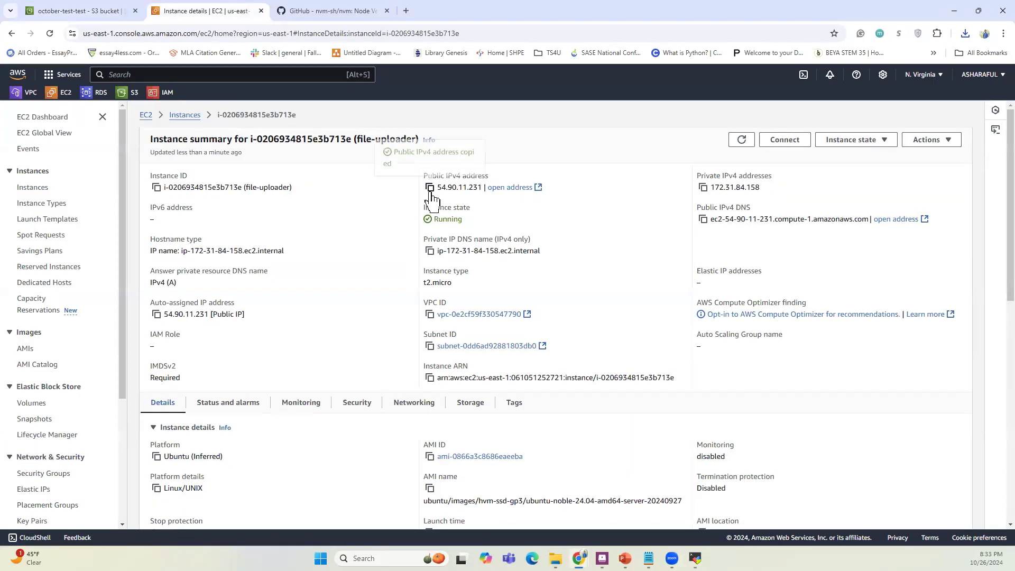
left_click(405, 11)
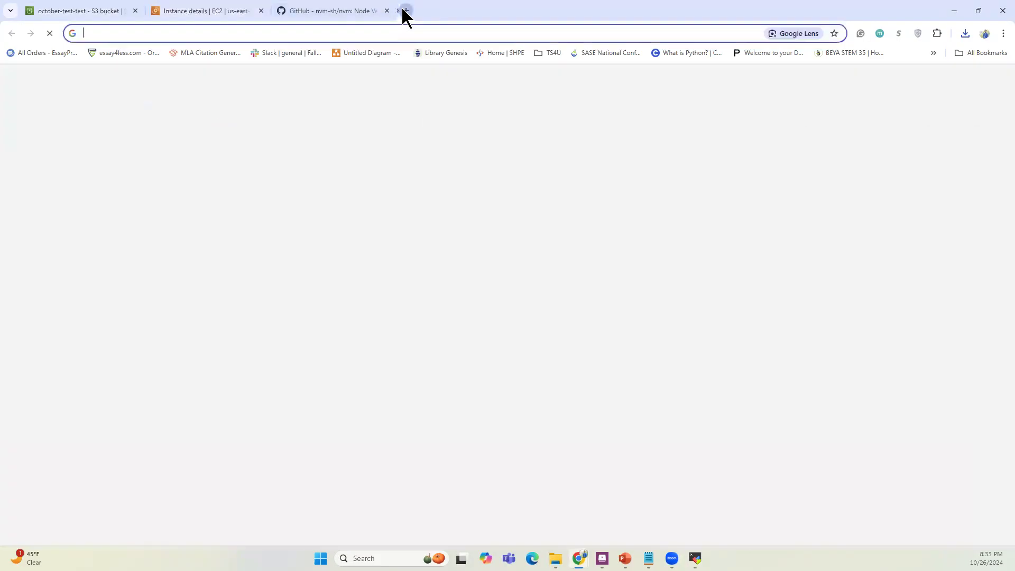
key("ctrl+v")
type(":7000")
key("Return")
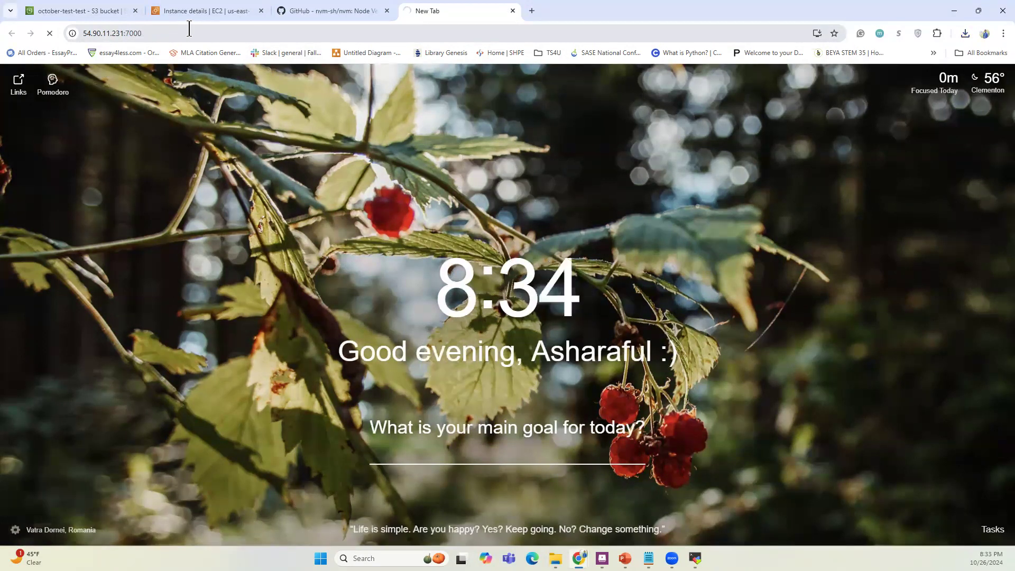
Step: Open the inbound rules of the file-uploader instance's launch-wizard security group for editing
left_click(211, 11)
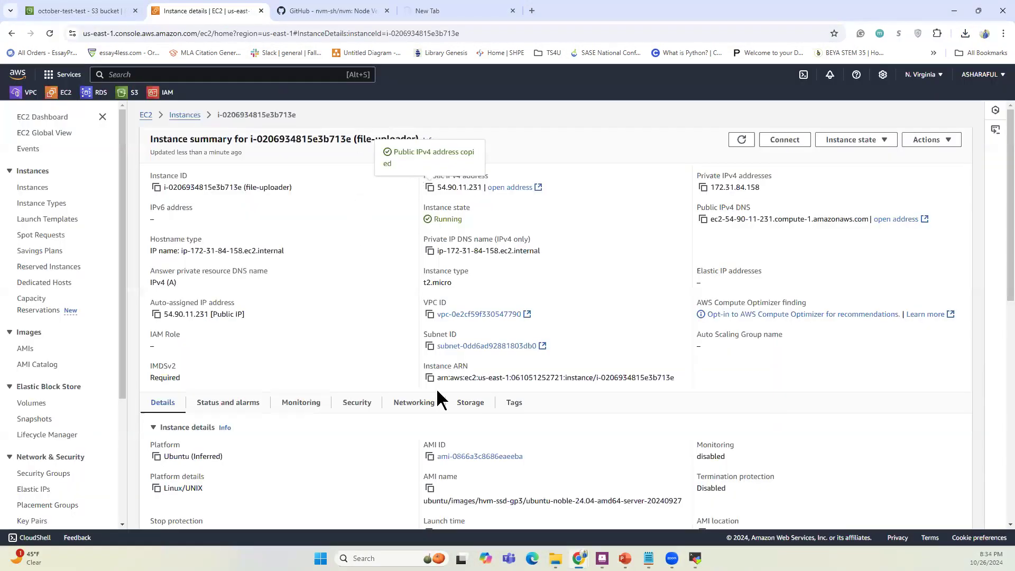
left_click(346, 408)
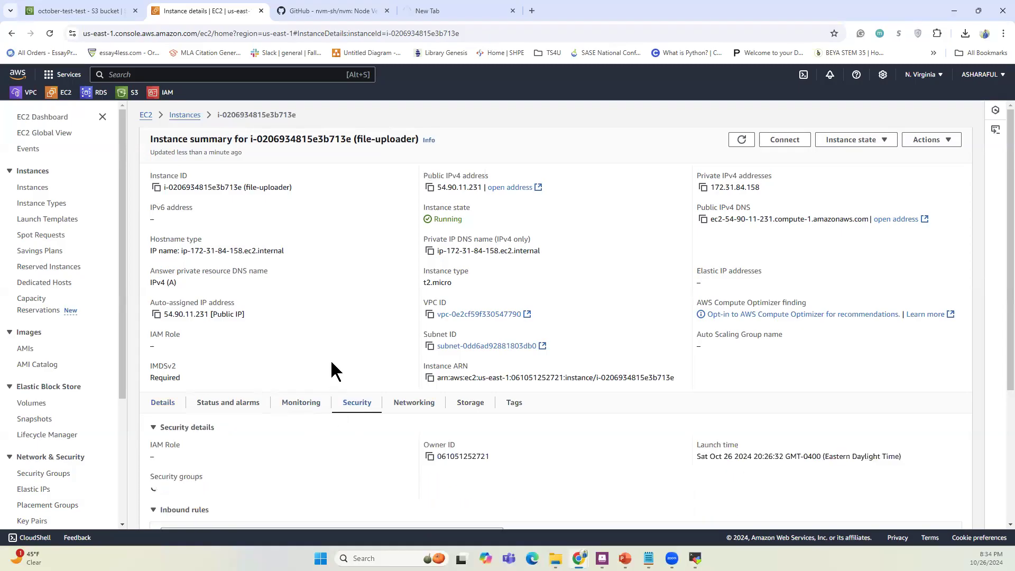
scroll(331, 365, "down", 3)
left_click(235, 303)
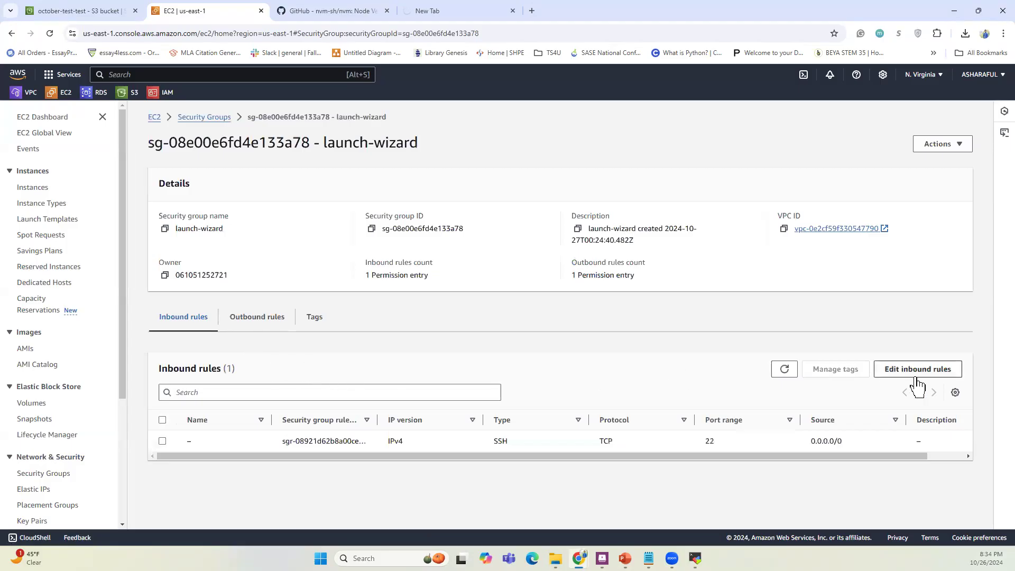
left_click(918, 370)
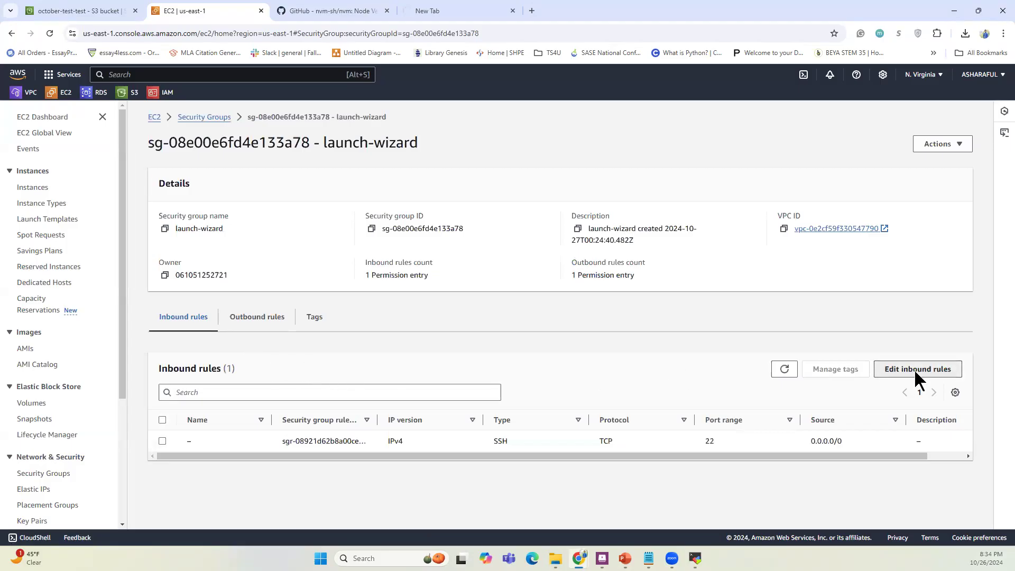
Step: Add a Custom TCP inbound rule for port 7000 with source Anywhere-IPv4, and save the rules
left_click(64, 294)
double_click(427, 292)
type("7000")
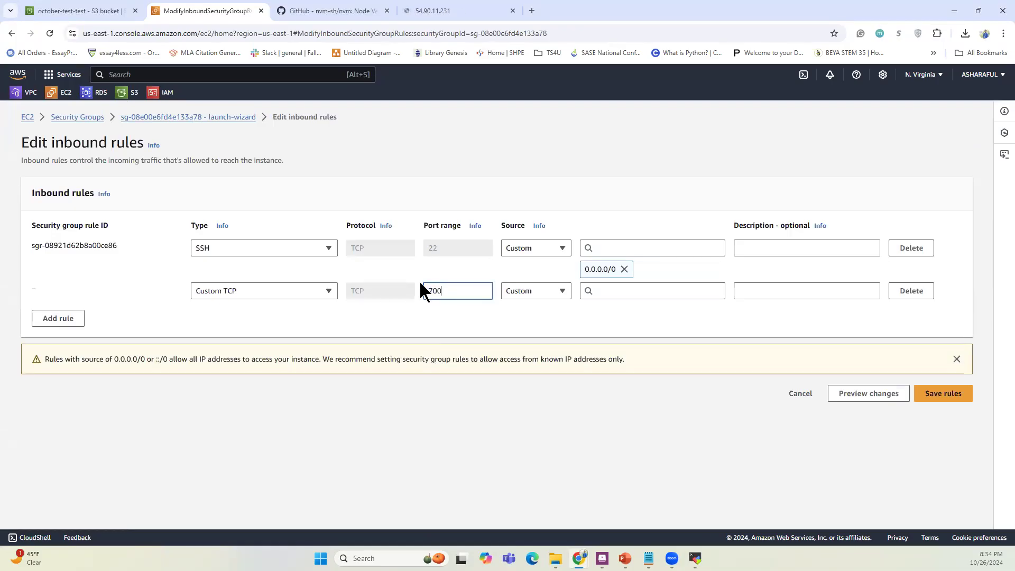
left_click(538, 291)
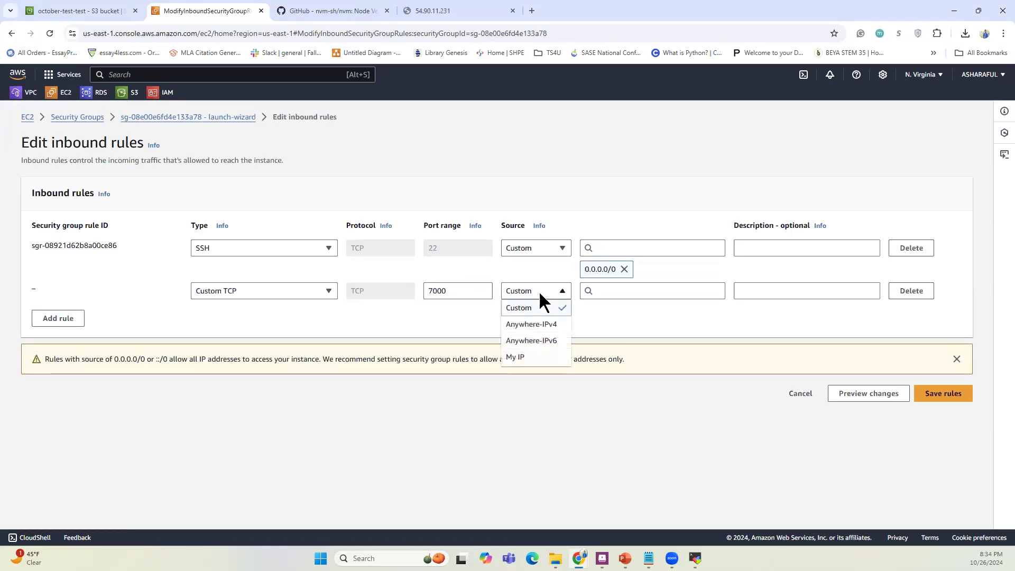
left_click(533, 325)
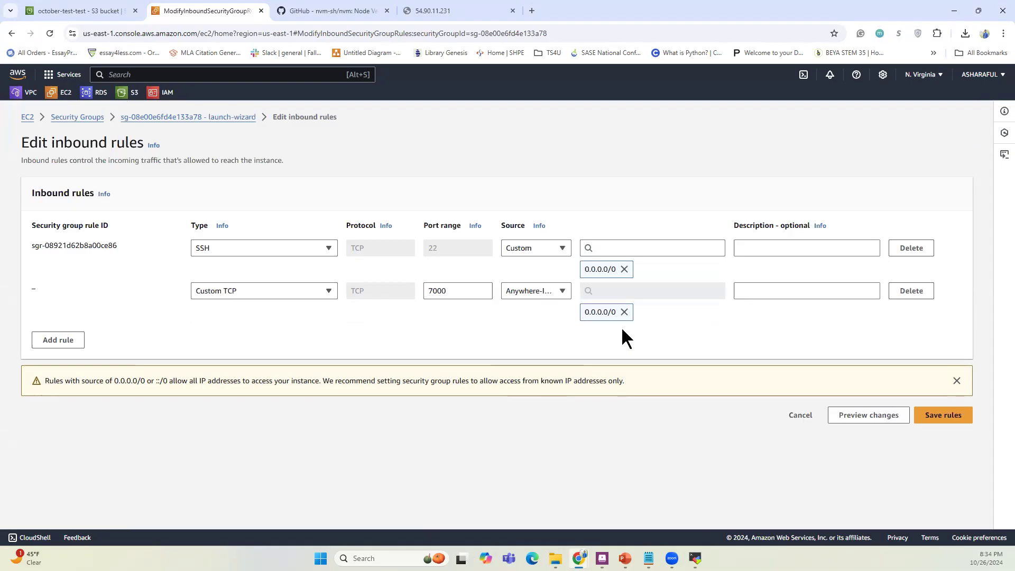
left_click(939, 425)
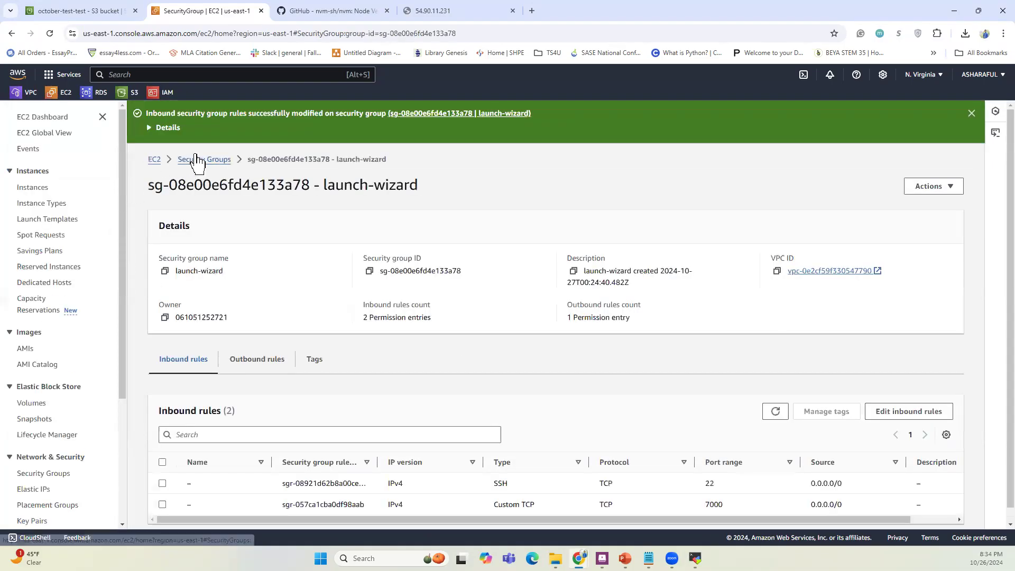
Step: Open the list of running EC2 instances, and view the app page served on port 7000
left_click(154, 159)
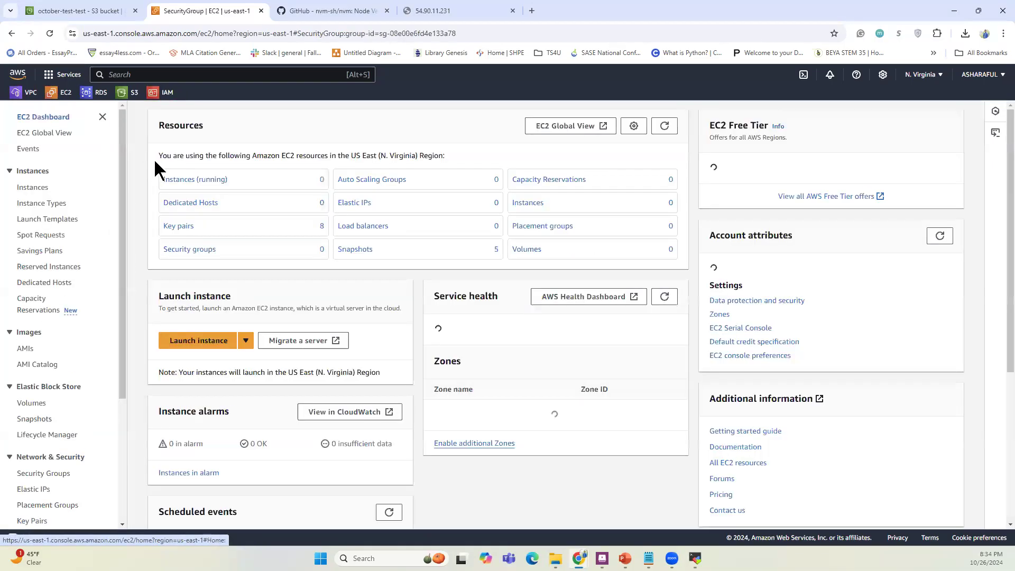
left_click(209, 180)
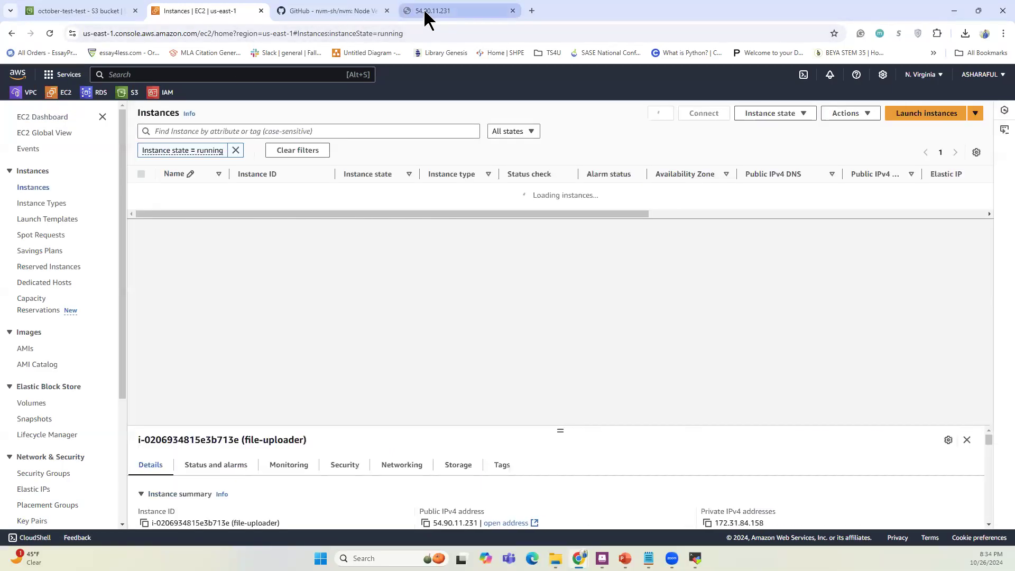
left_click(426, 12)
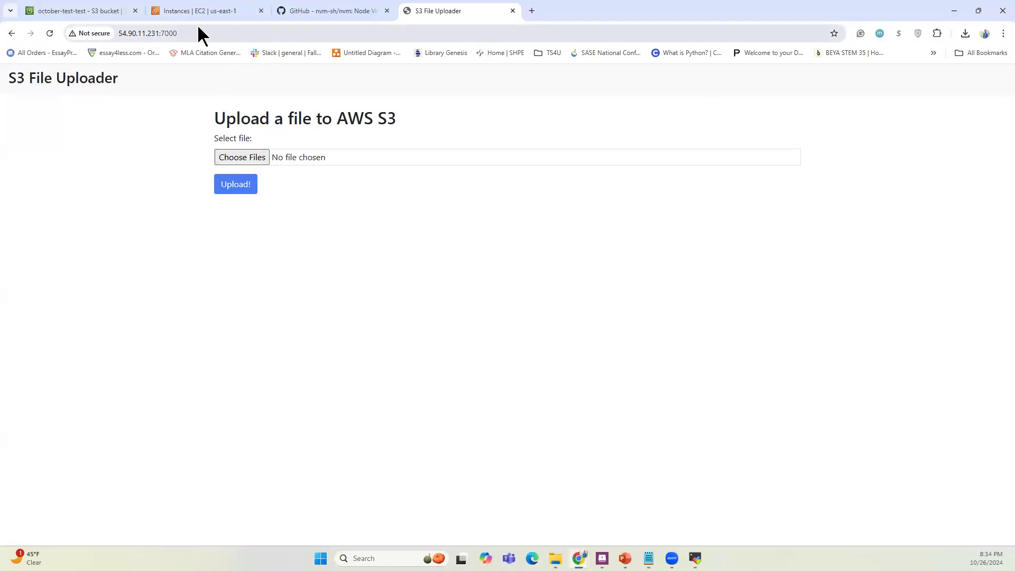
Step: Reopen the october-test-test bucket from the S3 bucket list to check its objects
left_click(91, 11)
left_click(235, 117)
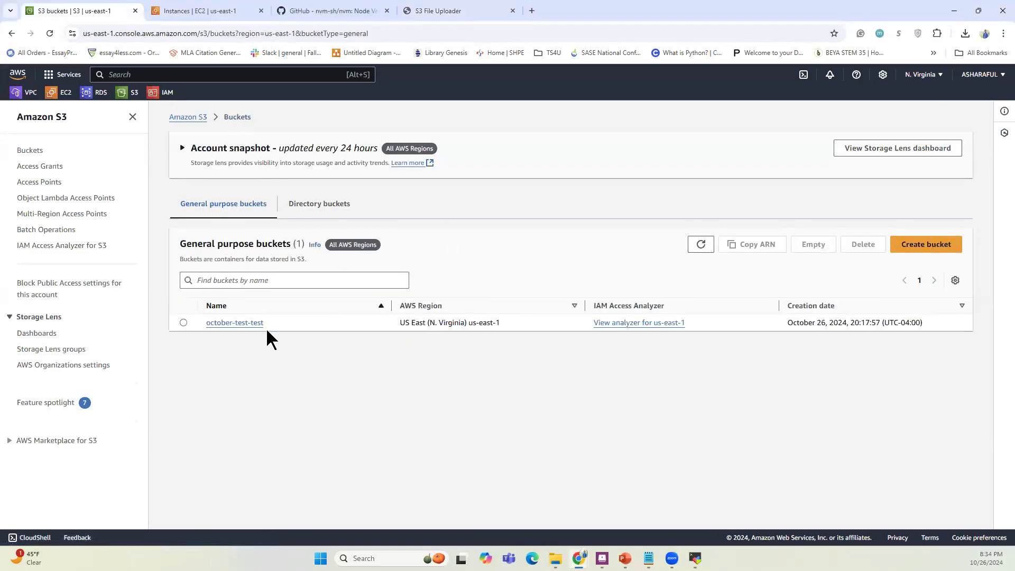
left_click(233, 322)
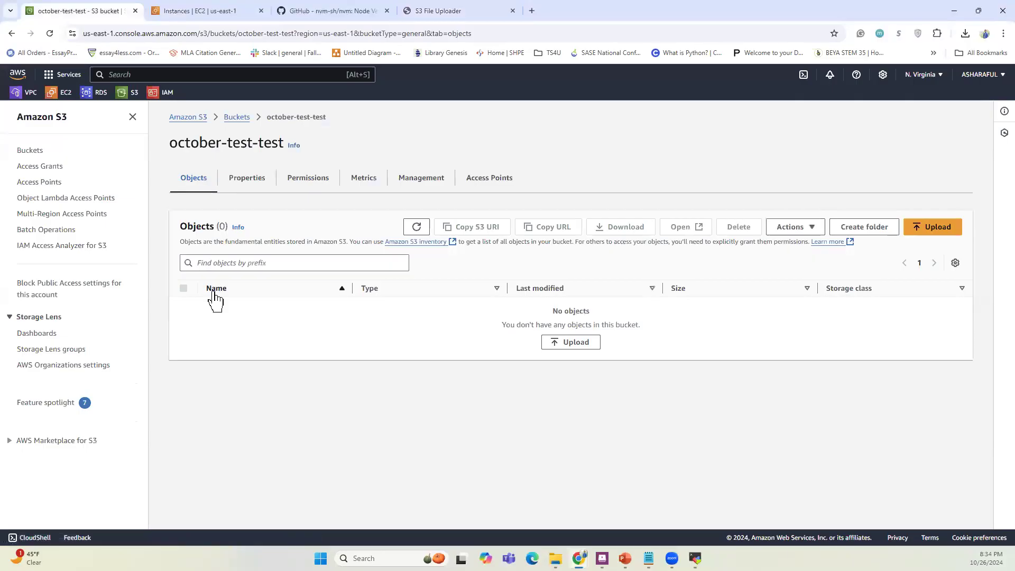
Step: Upload the 618AA5W8V6L JPG from the Downloads folder through the S3 File Uploader page, and resubmit the upload once
left_click(425, 12)
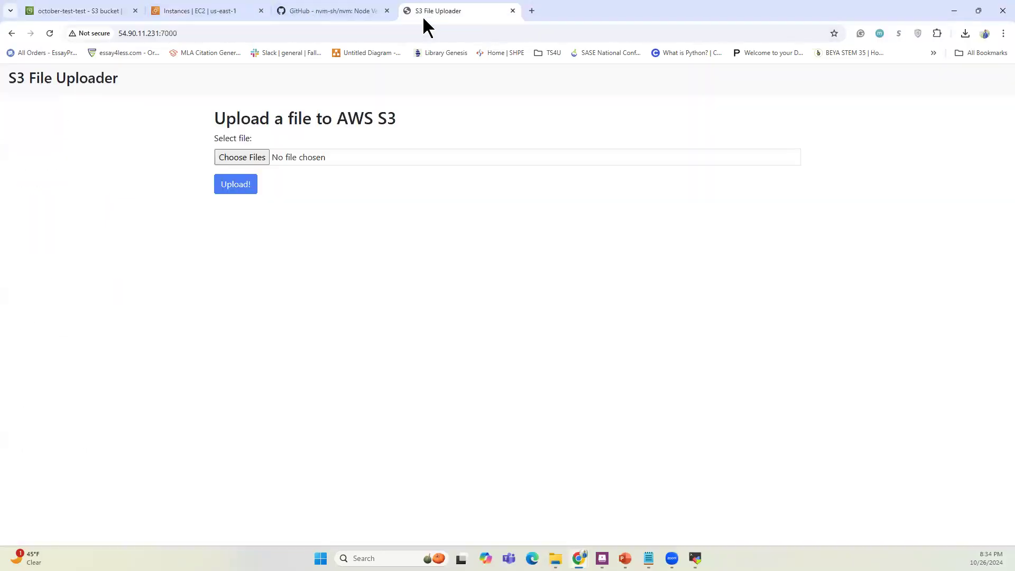
left_click(248, 153)
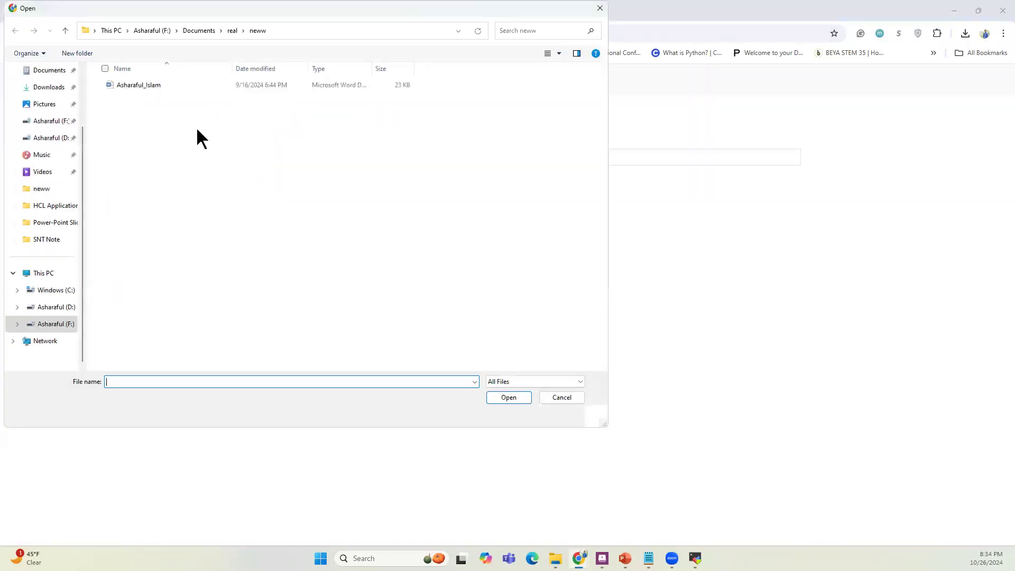
scroll(54, 100, "up", 2)
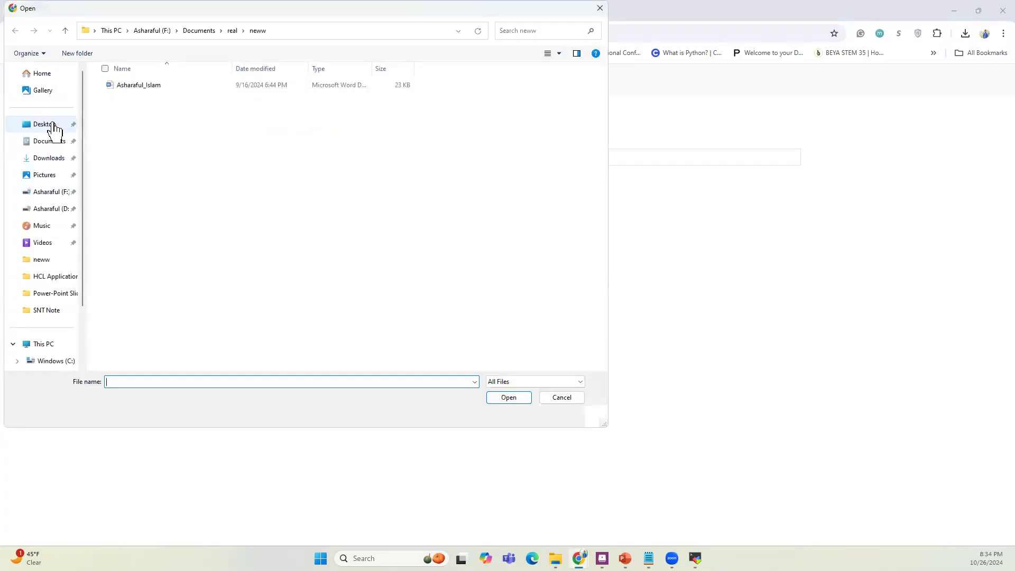
left_click(50, 158)
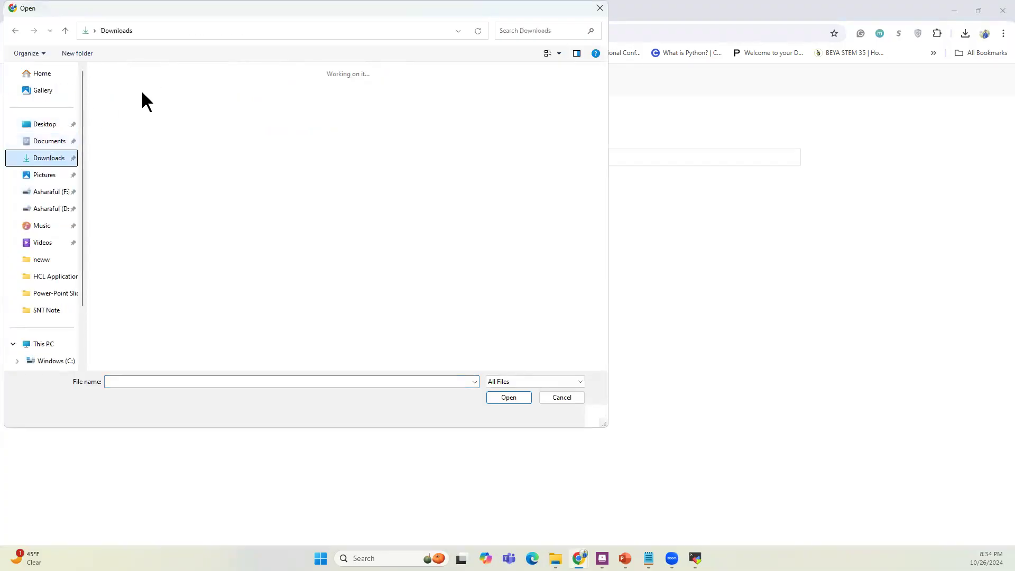
left_click(141, 90)
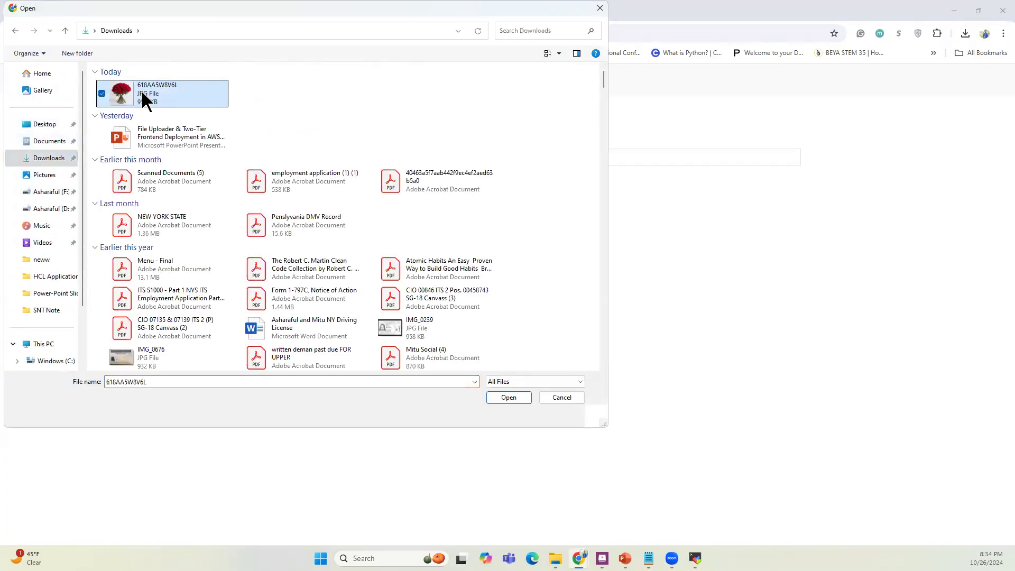
left_click(497, 394)
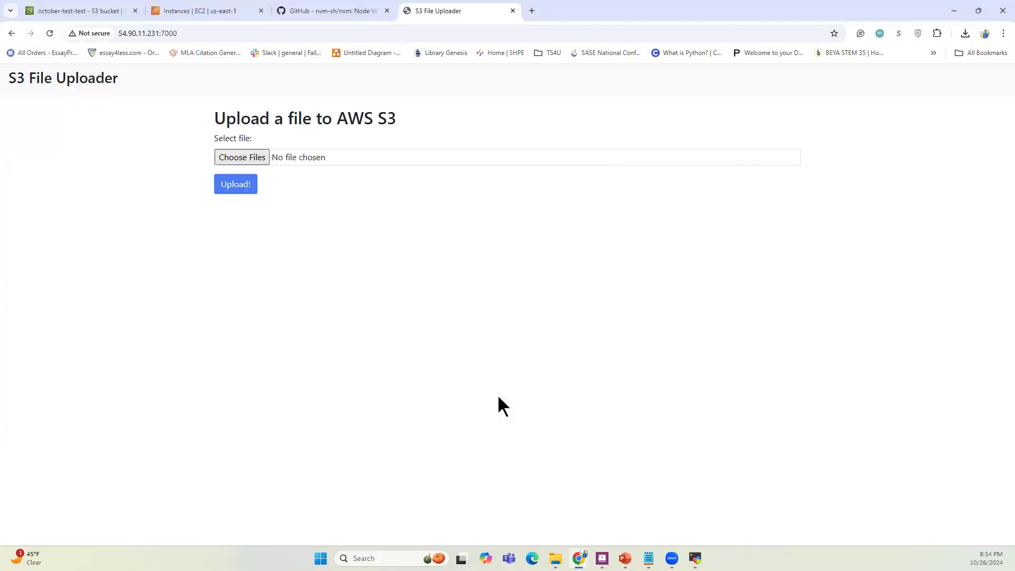
left_click(244, 197)
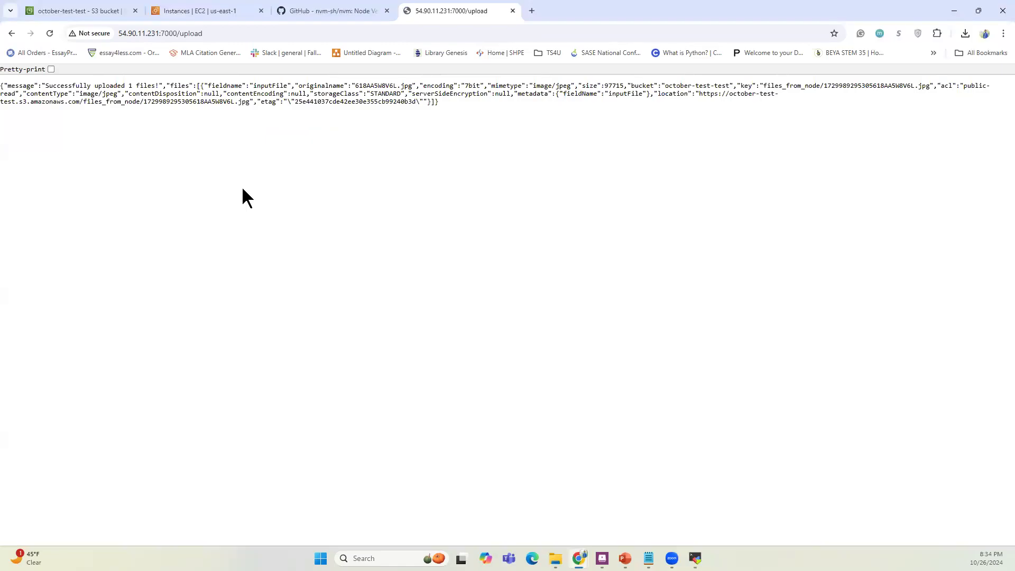
left_click(49, 34)
left_click(539, 122)
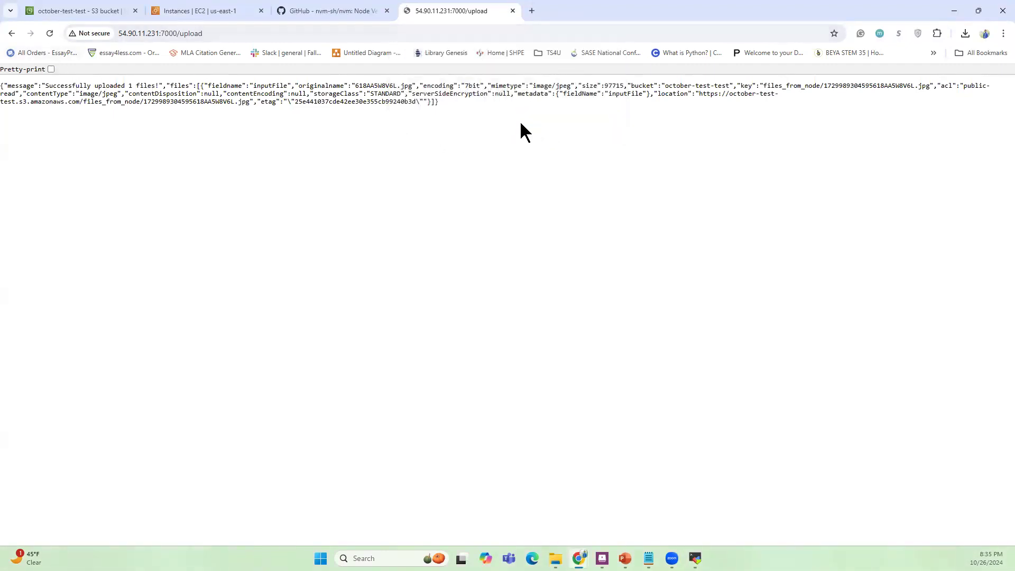
Step: Refresh the S3 bucket list and open the files_from_node folder in the october-test-test bucket to check the uploads
left_click(117, 16)
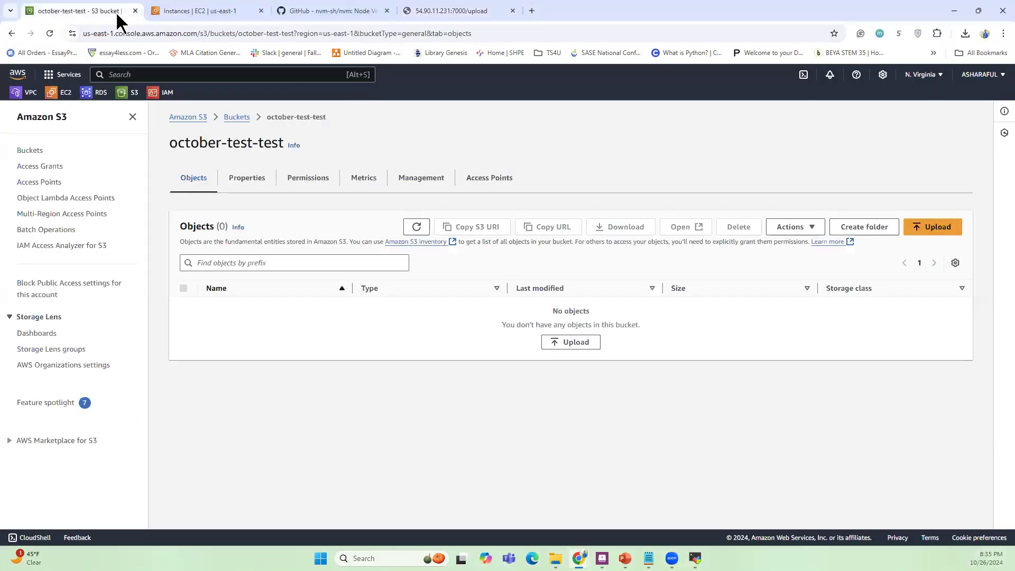
left_click(237, 117)
left_click(246, 324)
left_click(235, 122)
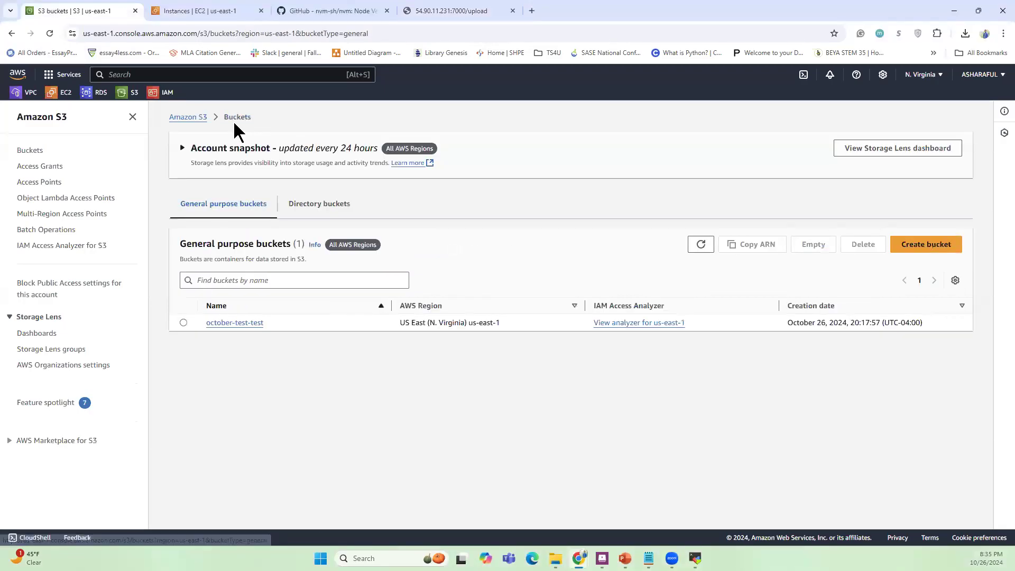
left_click(48, 33)
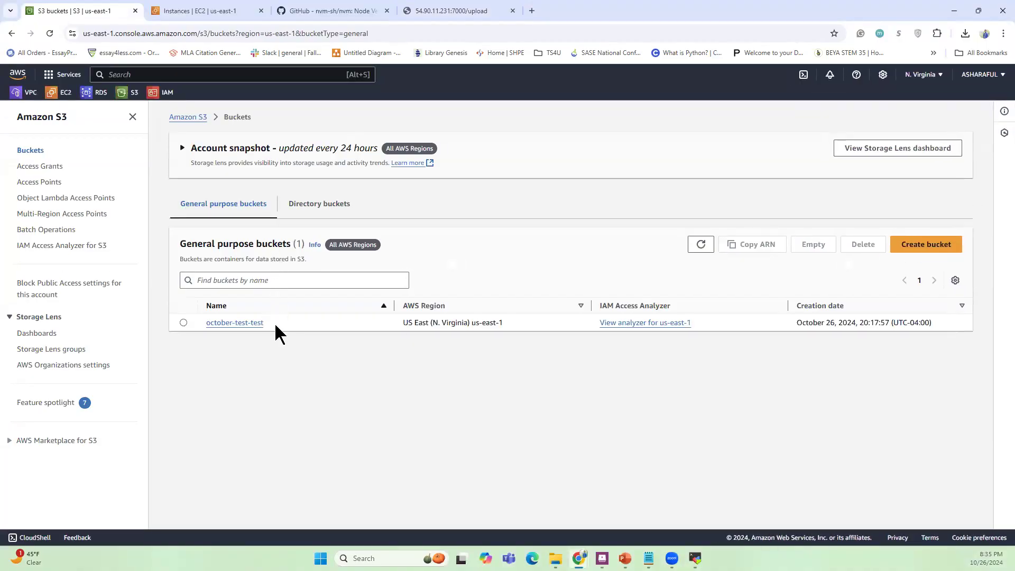
left_click(233, 322)
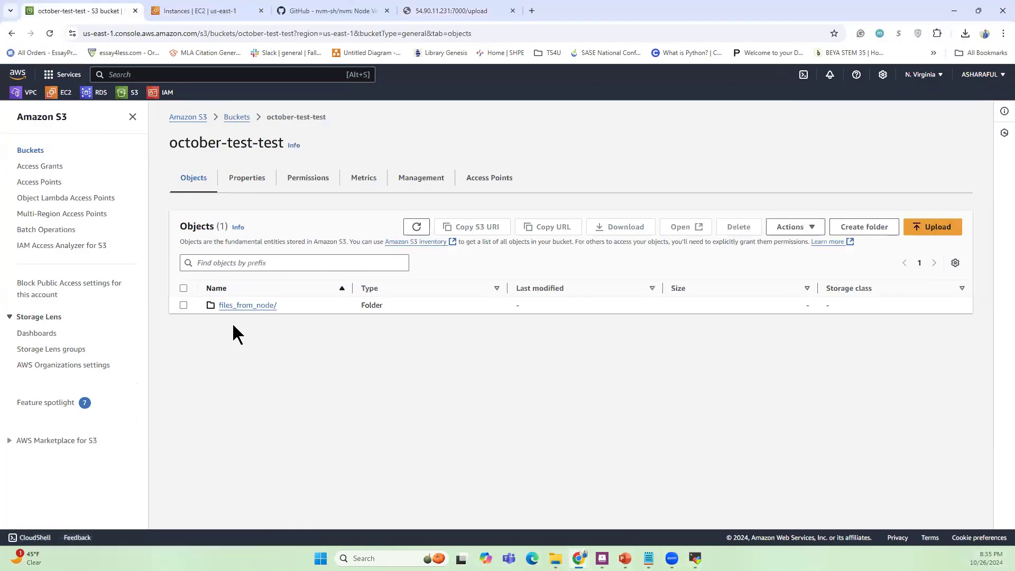
left_click(256, 307)
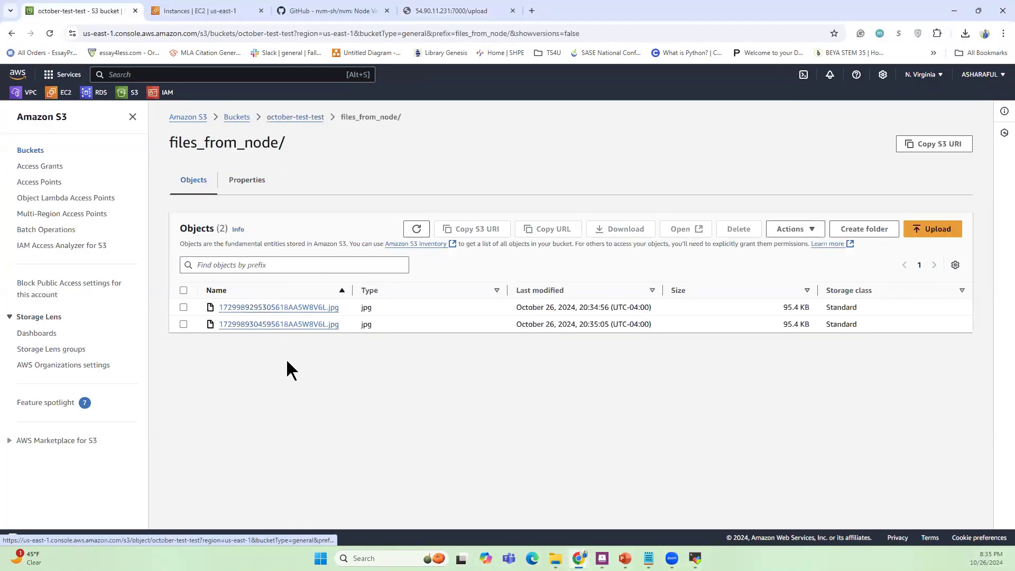
left_click(238, 310)
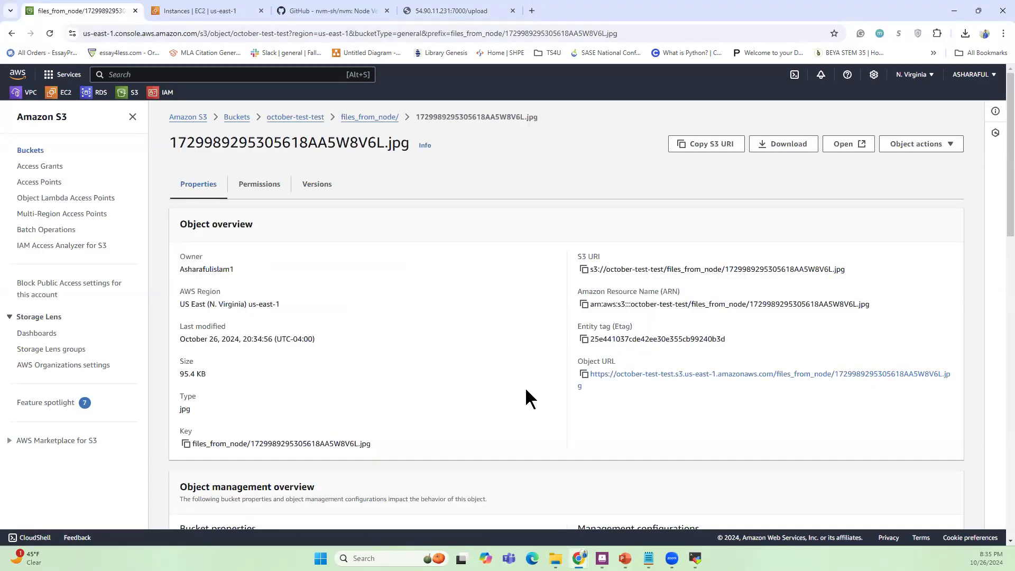
left_click(584, 374)
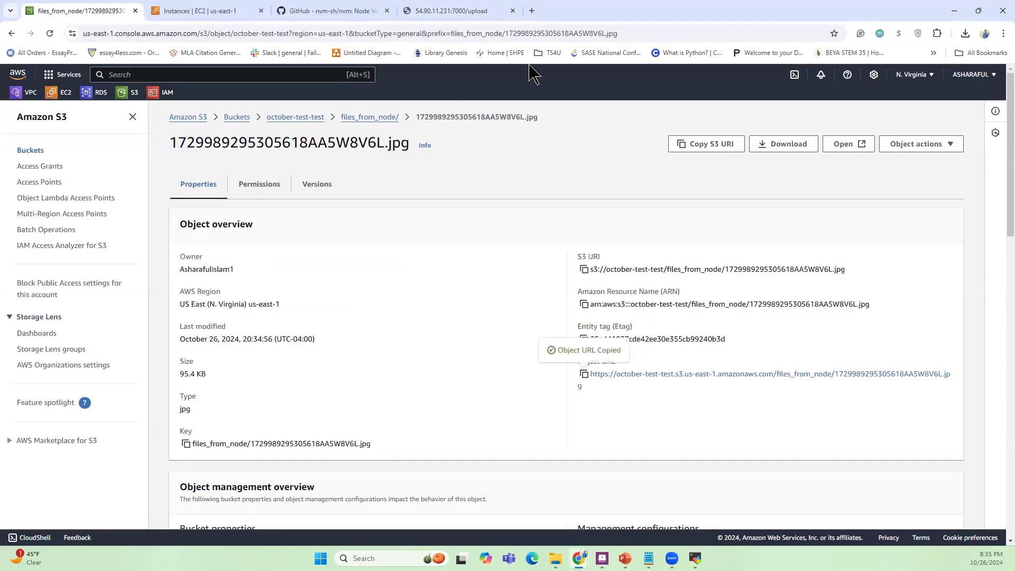
left_click(532, 12)
key("ctrl+v")
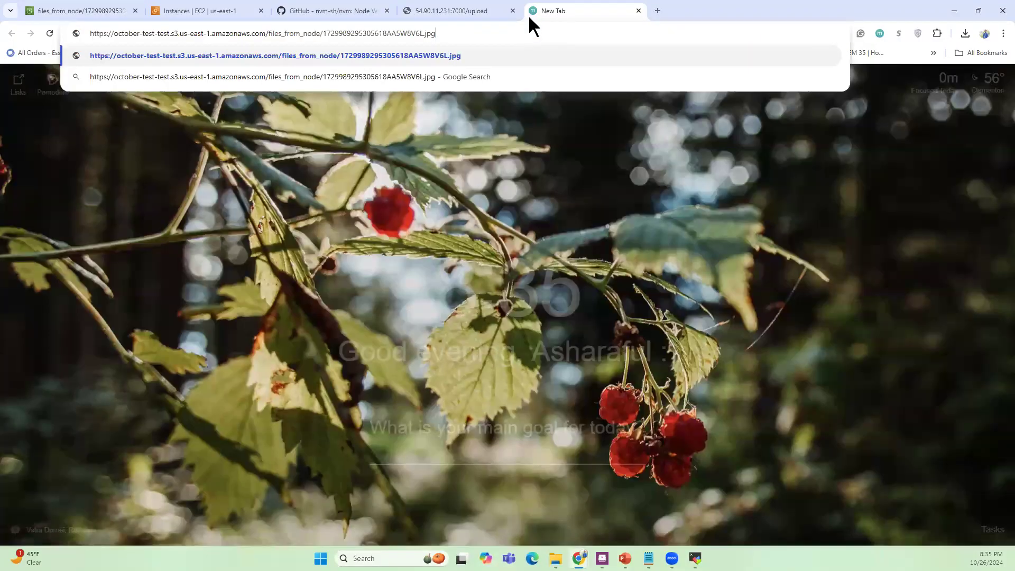
key("Return")
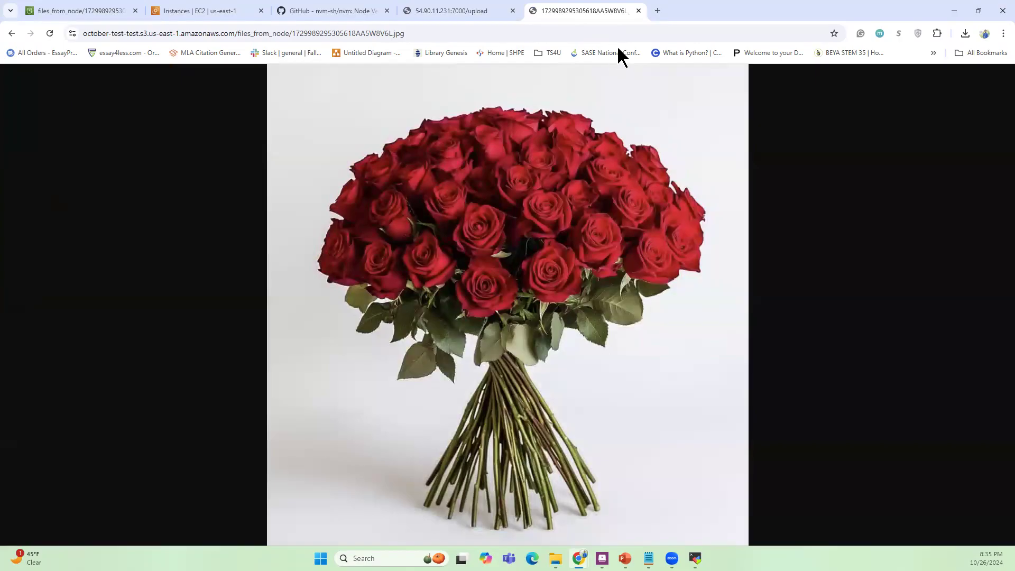
left_click(639, 11)
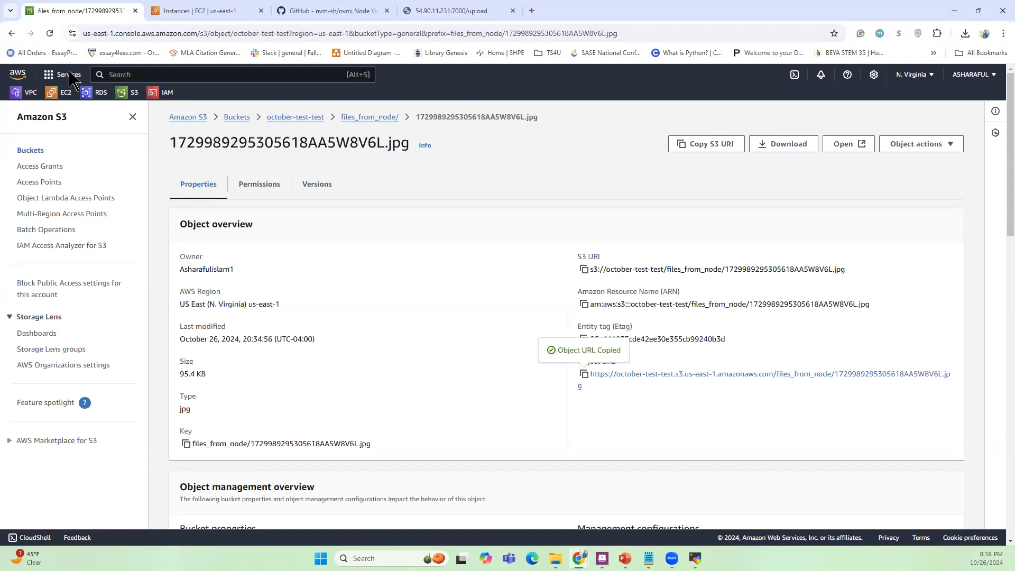
Step: Begin launching a new EC2 instance named frontend with the Ubuntu Server 24.04 LTS image
left_click(200, 11)
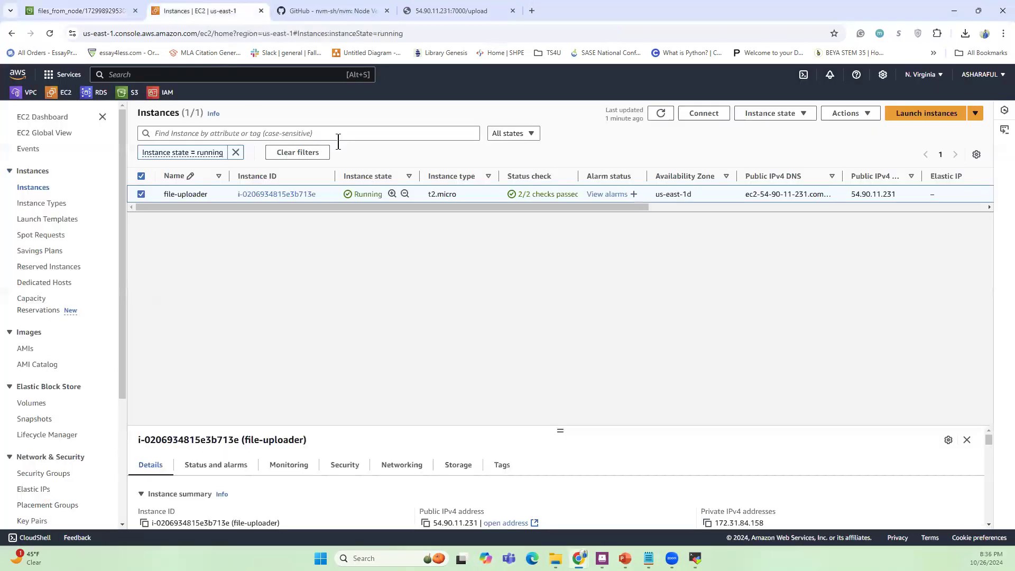
left_click(923, 118)
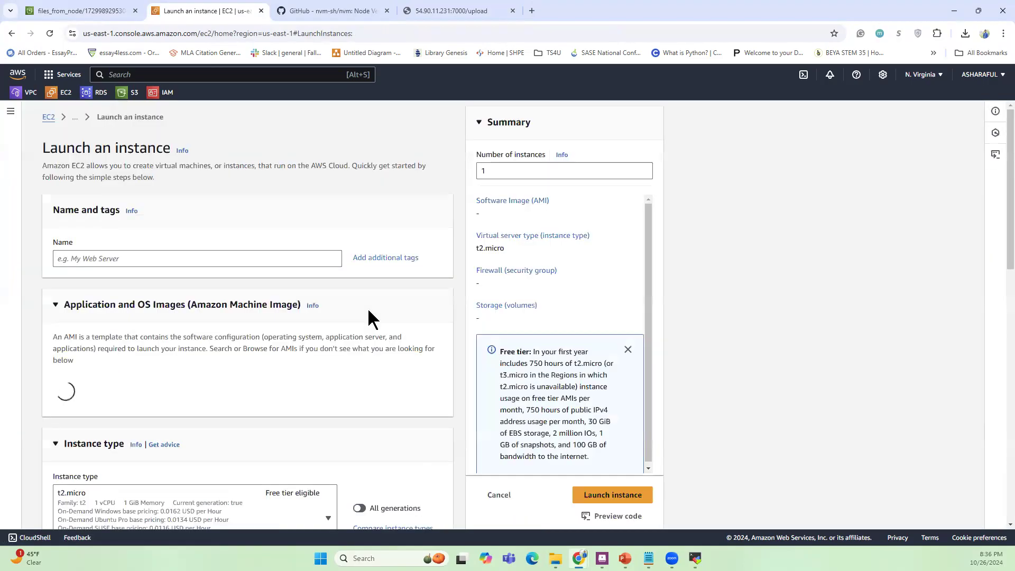
left_click(163, 258)
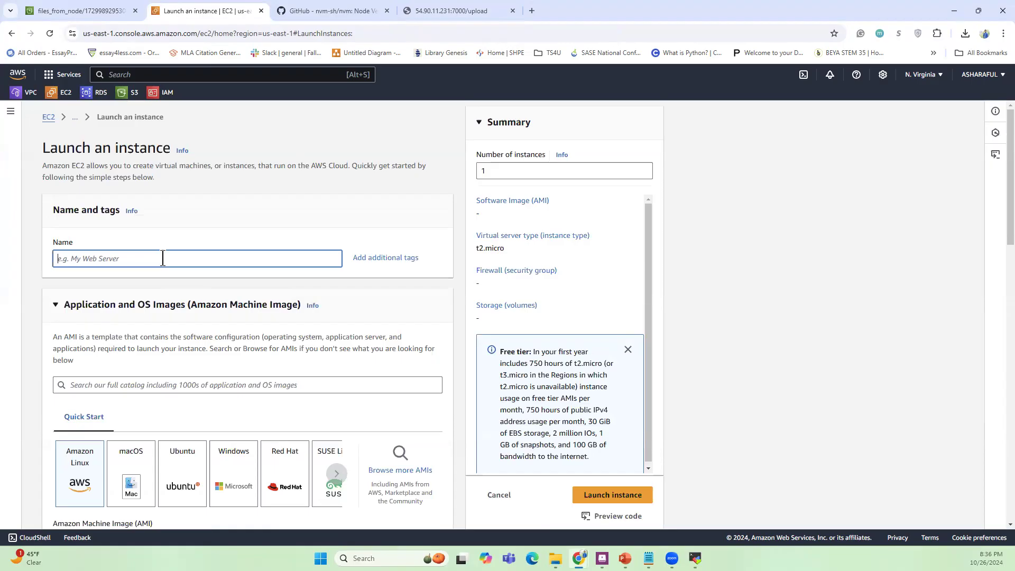
type("frontend")
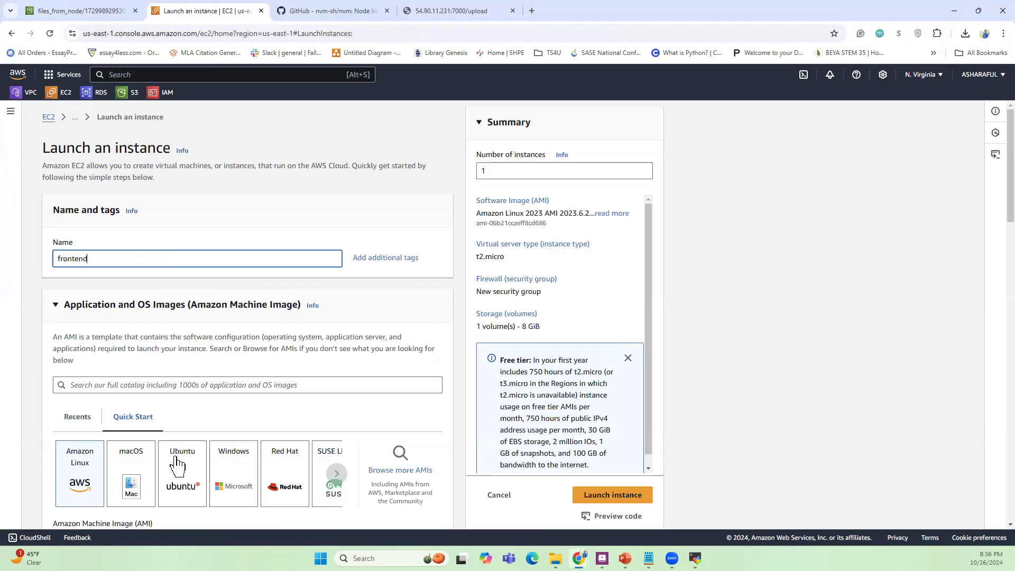
left_click(281, 339)
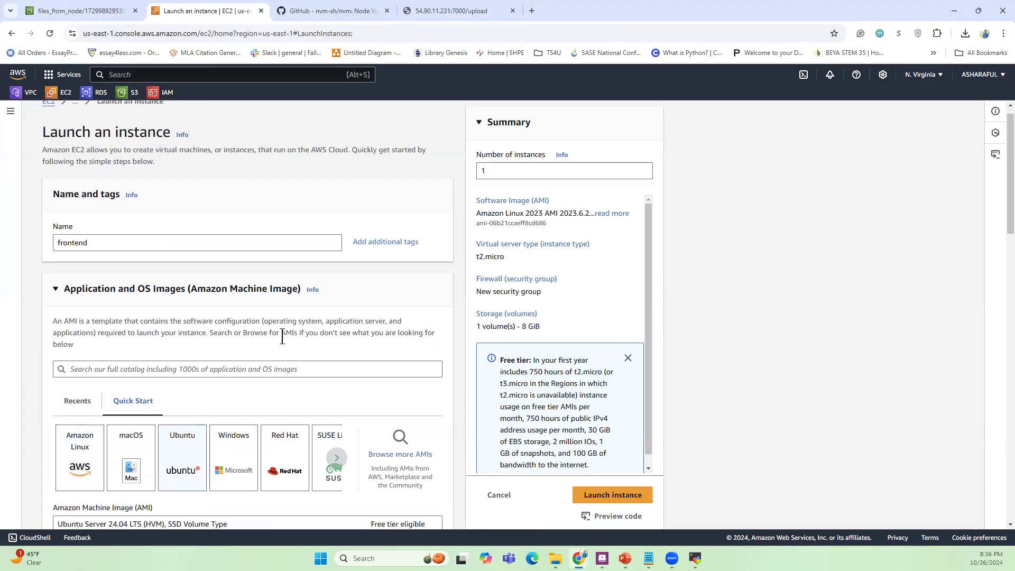
Step: Choose the existing test key pair for the frontend instance
scroll(283, 341, "down", 2)
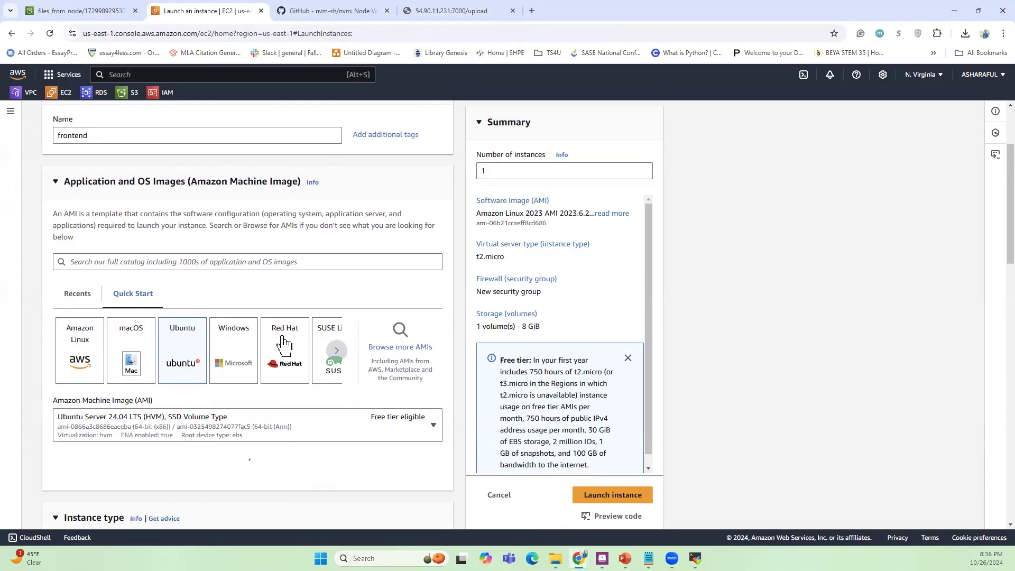
scroll(284, 349, "down", 6)
scroll(284, 357, "down", 3)
left_click(305, 344)
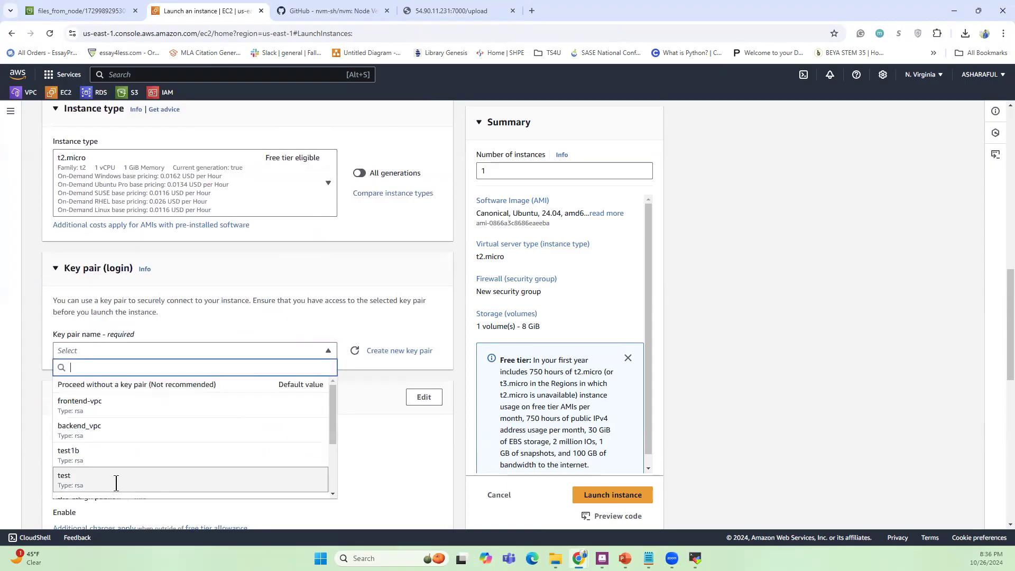
left_click(115, 484)
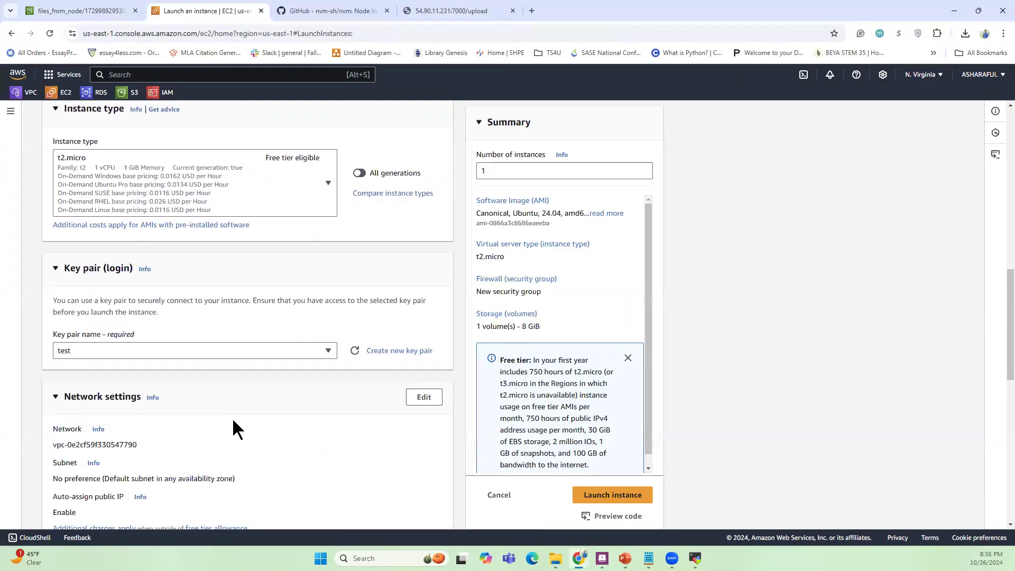
Step: Edit the network settings and set the subnet to subnet-01edb1e95f77fcc17 in availability zone us-east-1a
scroll(258, 411, "down", 2)
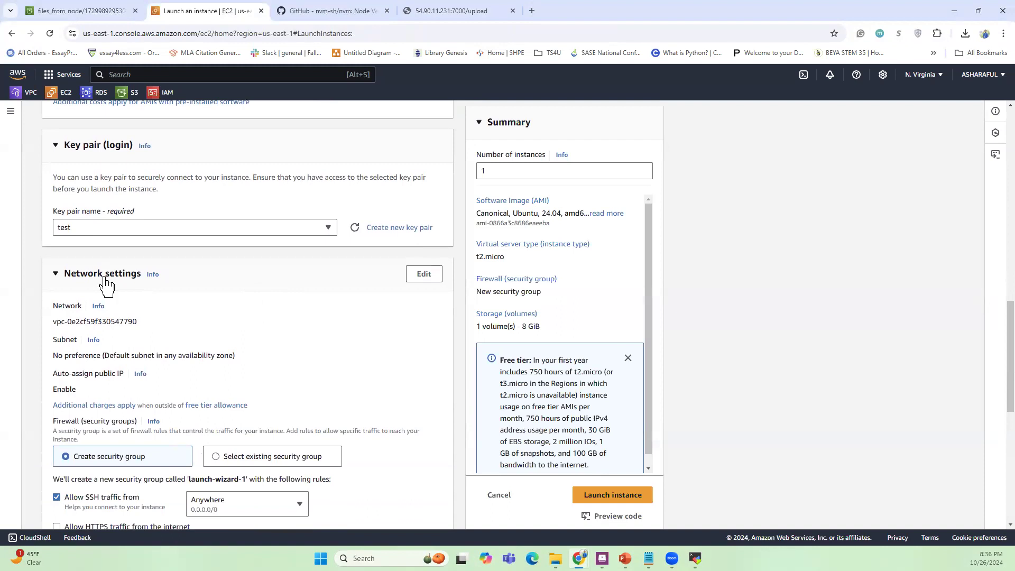
left_click(439, 276)
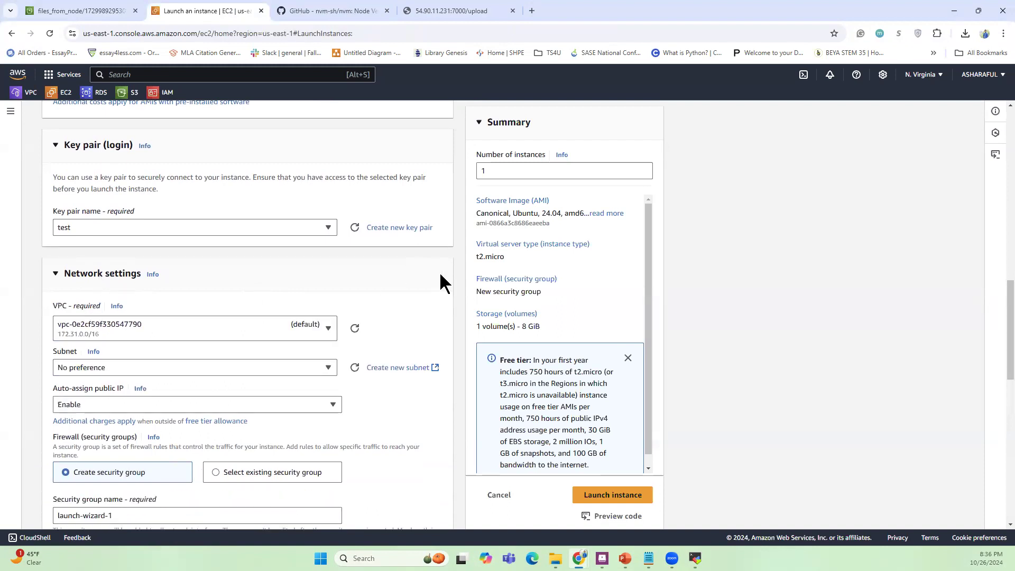
left_click(316, 368)
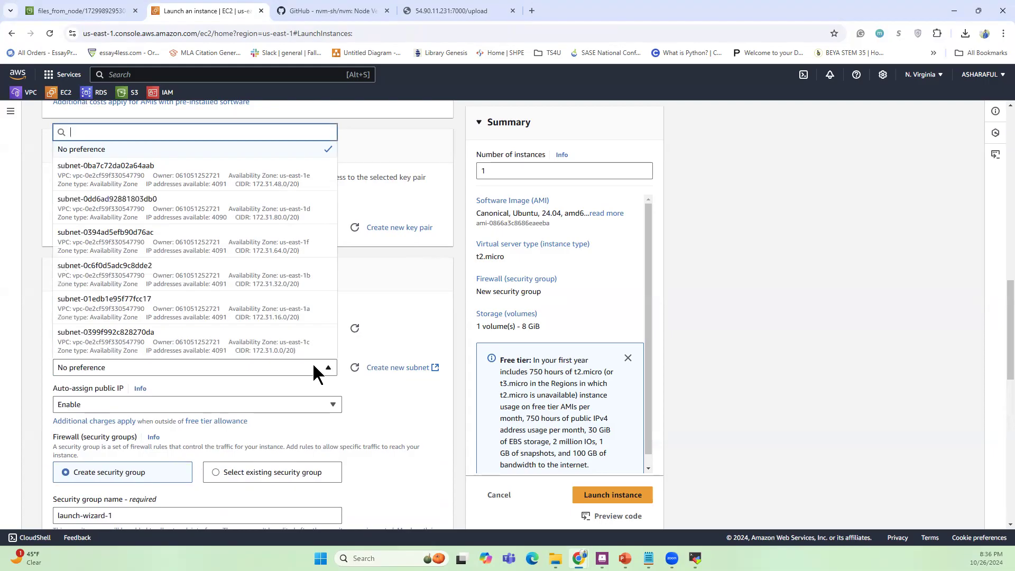
left_click(285, 313)
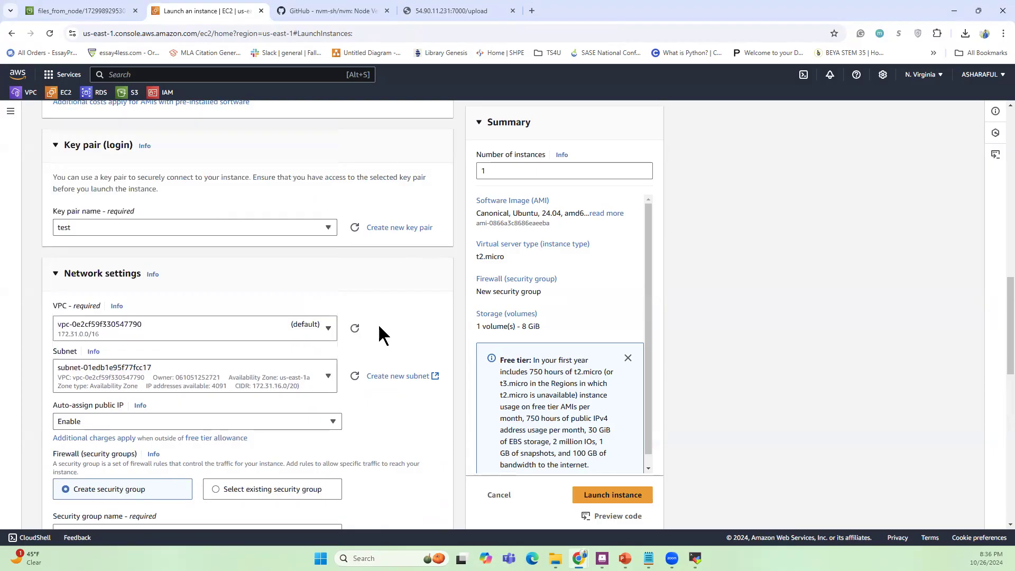
Step: Review the security group and storage settings, and launch the frontend instance
scroll(379, 323, "down", 2)
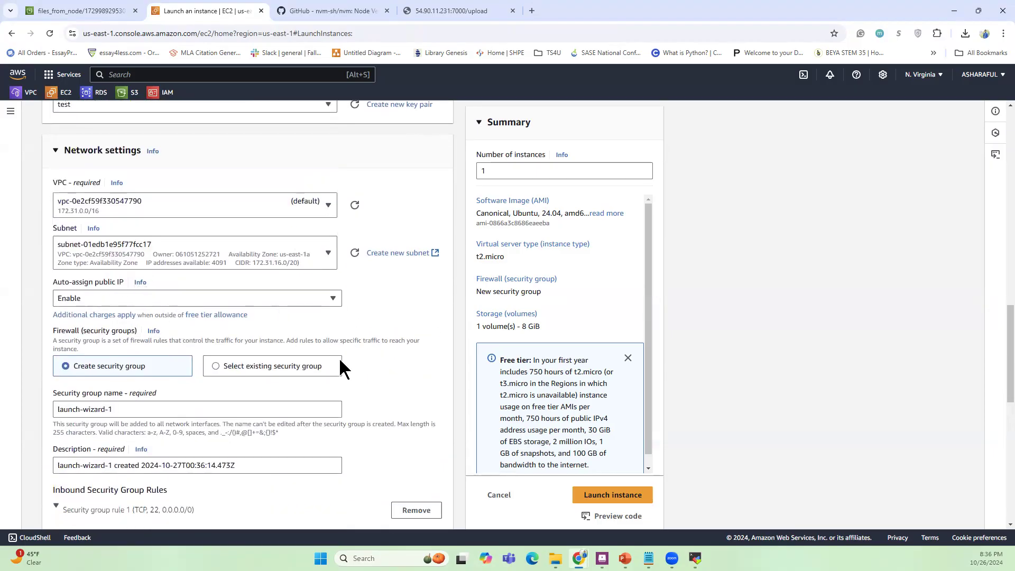
scroll(344, 380, "down", 2)
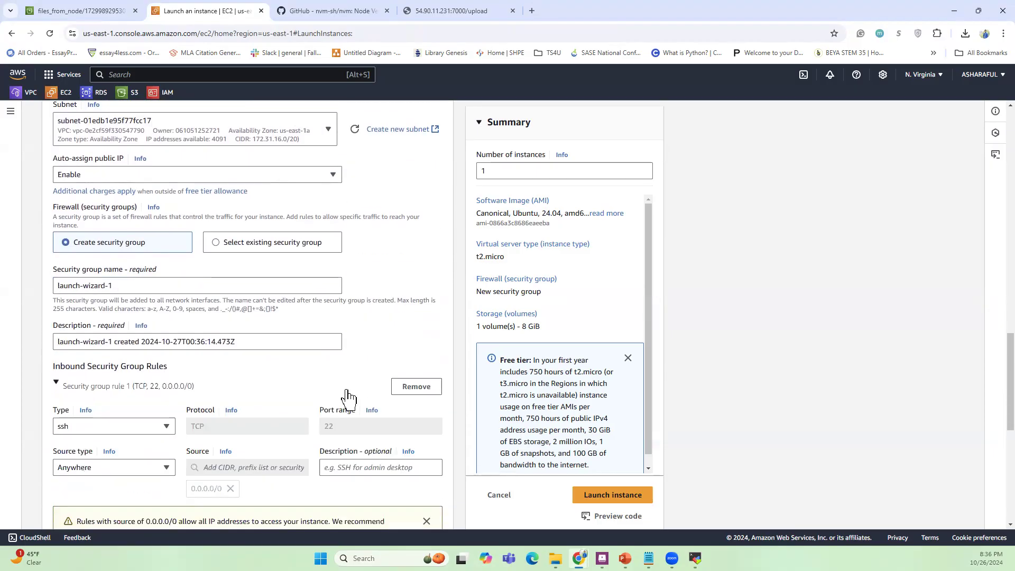
scroll(348, 396, "down", 6)
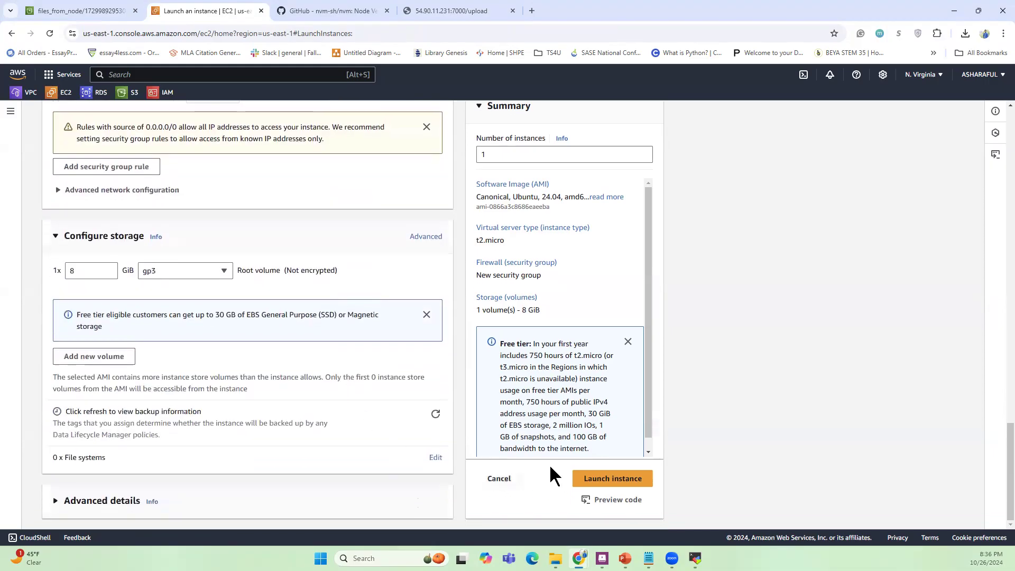
left_click(619, 487)
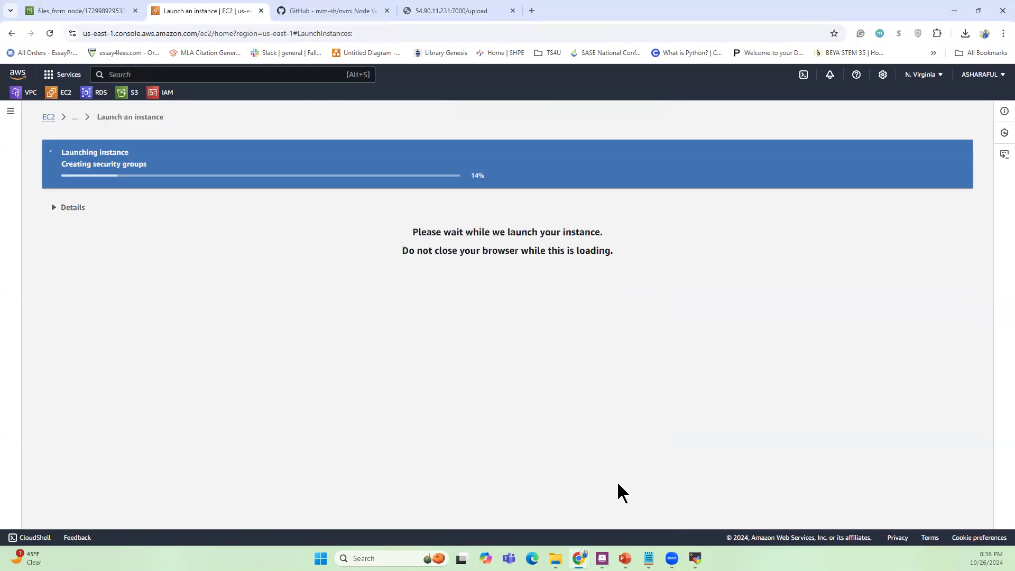
mouse_move(696, 559)
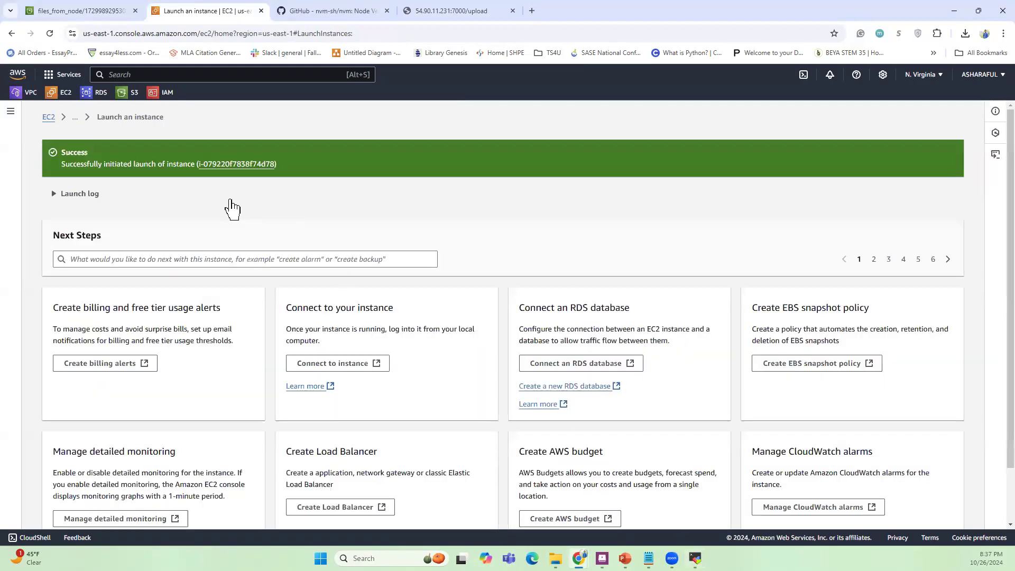
Step: Open the details of the frontend instance from the instances list and copy its public IPv4 address
left_click(91, 131)
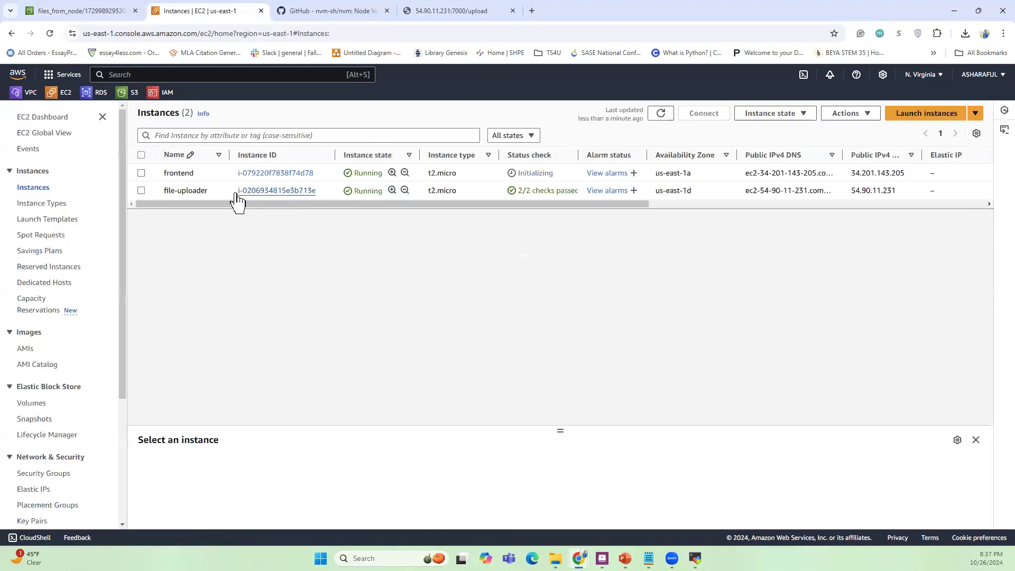
left_click(275, 175)
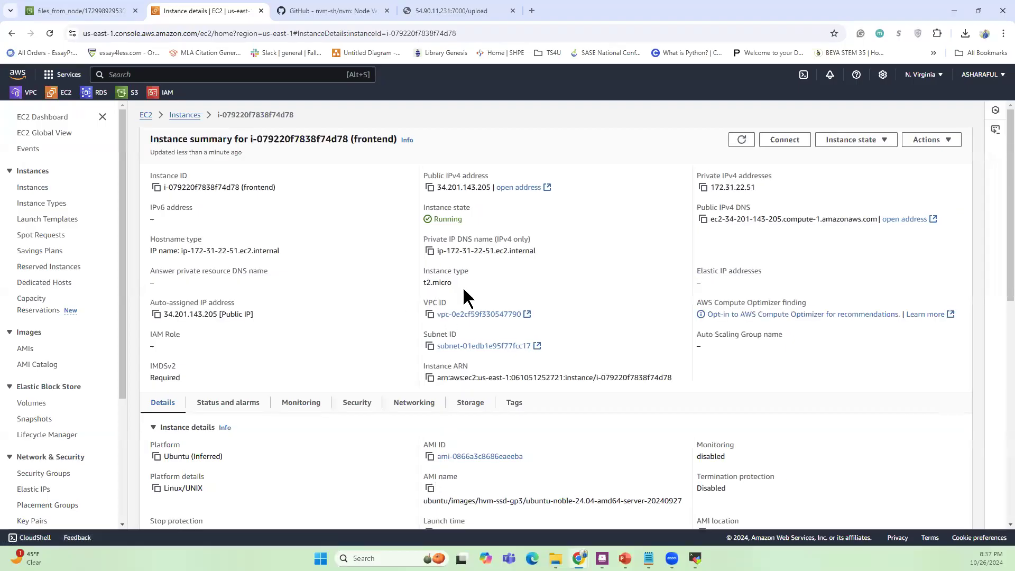
left_click(430, 188)
Step: Switch to MobaXterm and set up a new SSH session to 34.201.143.205 with the username ubuntu
left_click(696, 558)
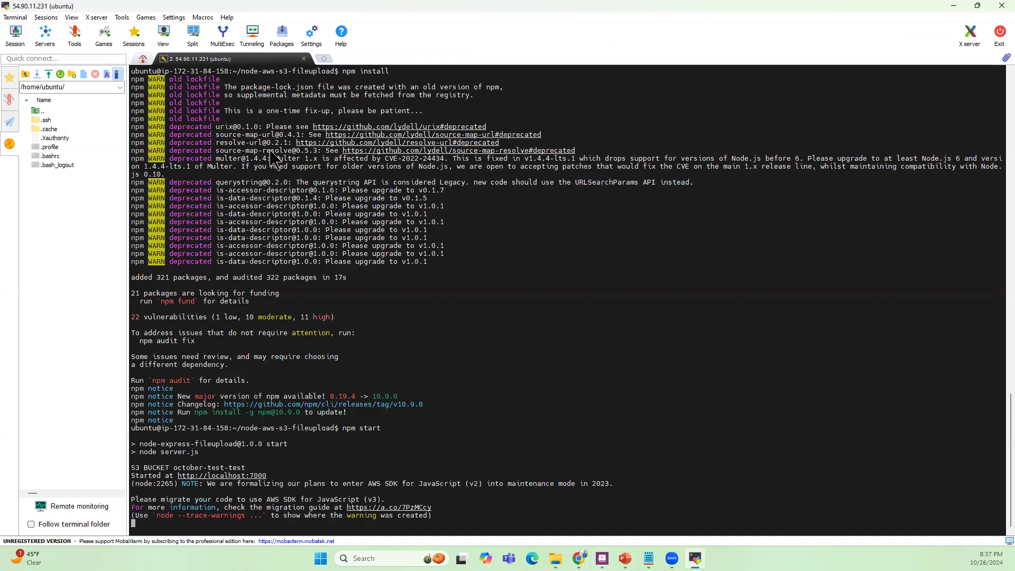
left_click(301, 163)
right_click(373, 223)
left_click(328, 268)
left_click(466, 224)
type("ubuntu")
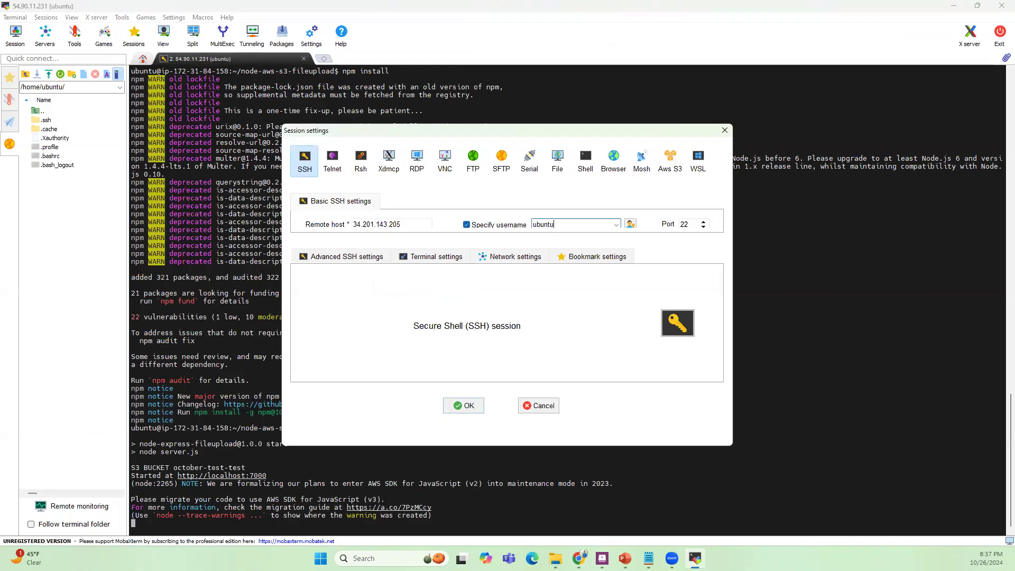
Step: Assign the test.pem private key to the SSH session, connect, and accept the server's identity
left_click(353, 259)
left_click(332, 347)
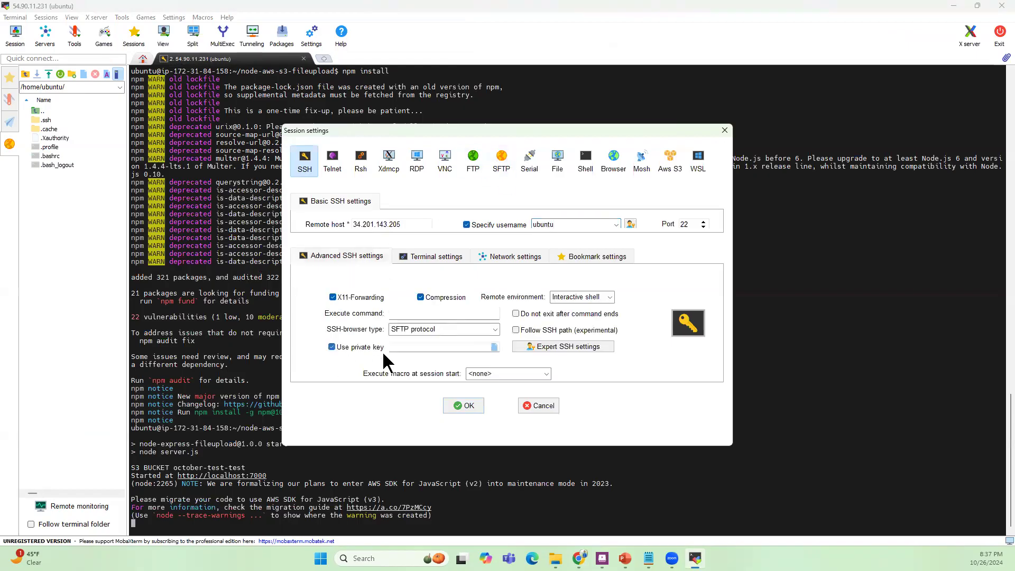
left_click(495, 347)
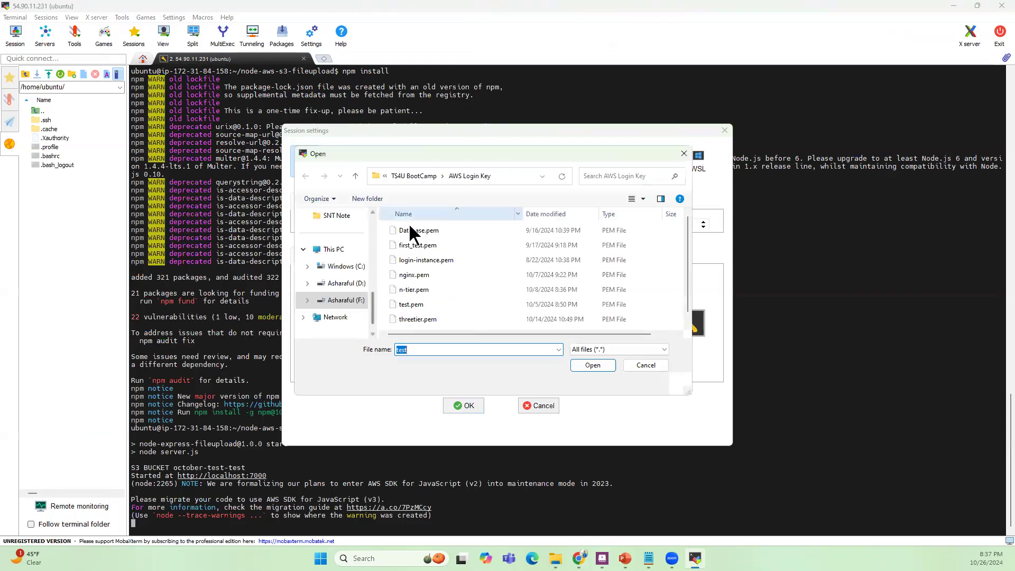
left_click(419, 304)
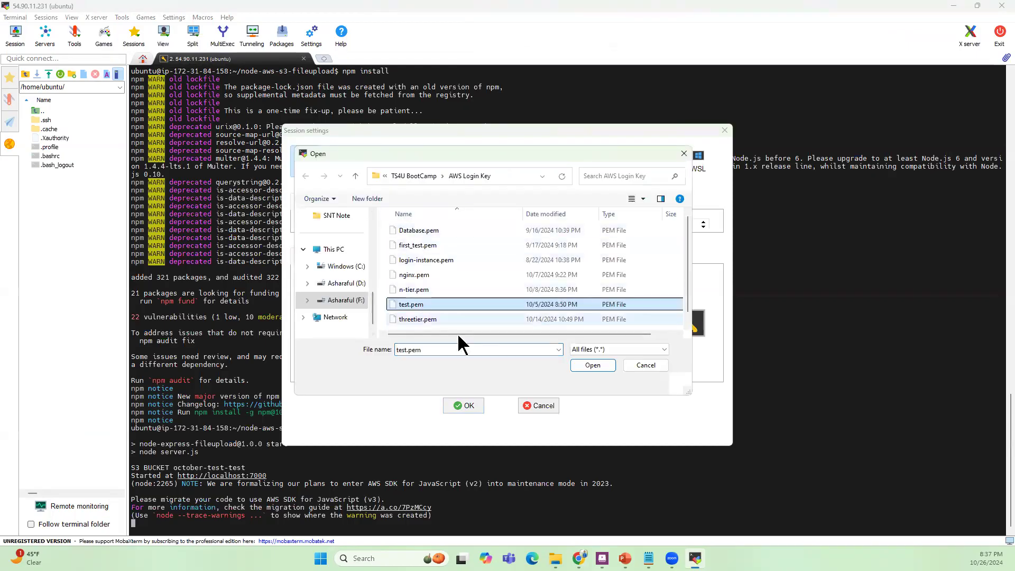
left_click(587, 367)
left_click(465, 405)
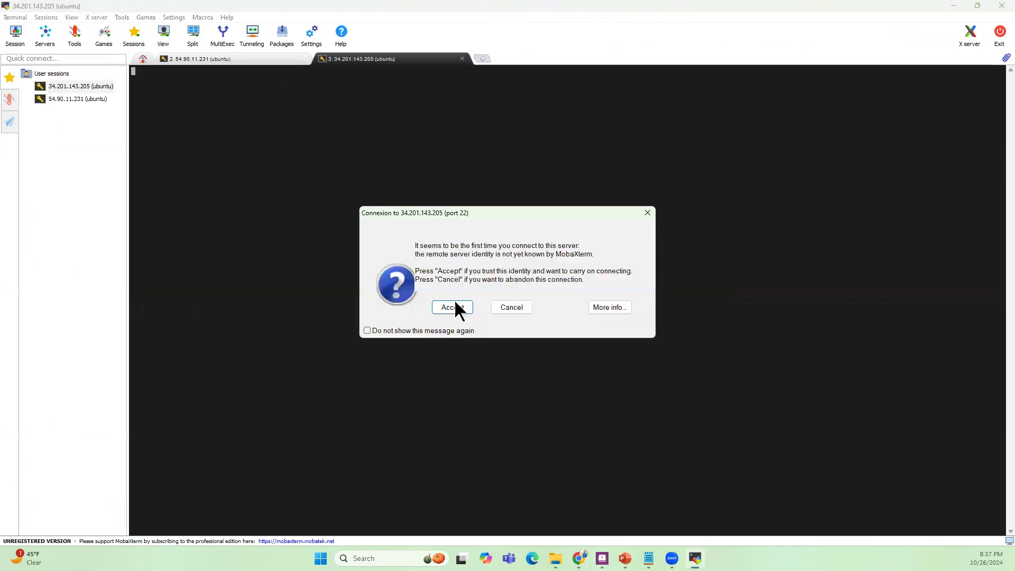
left_click(455, 309)
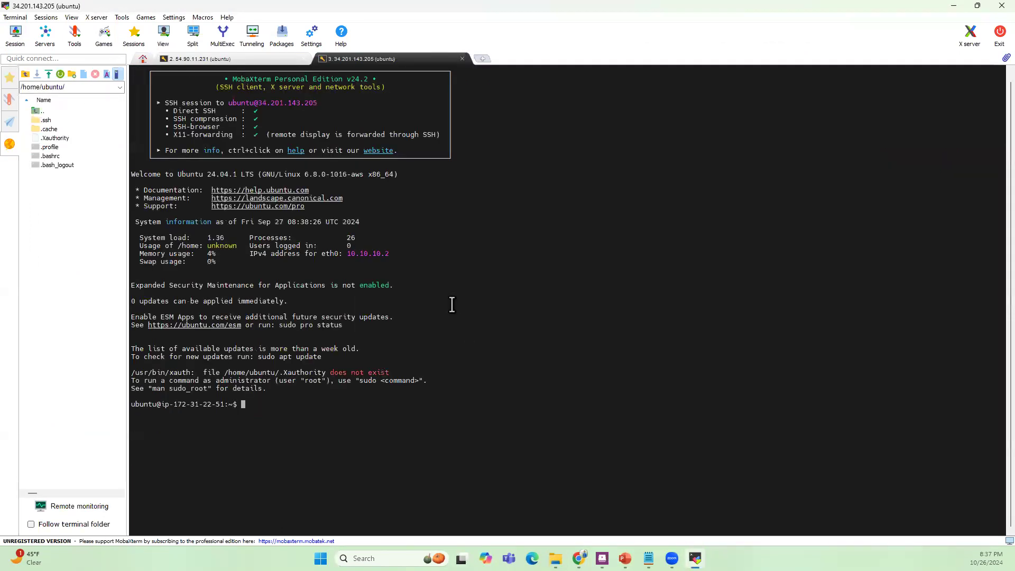
Step: Clear the frontend instance's terminal and update its package lists with sudo apt update
type("clear")
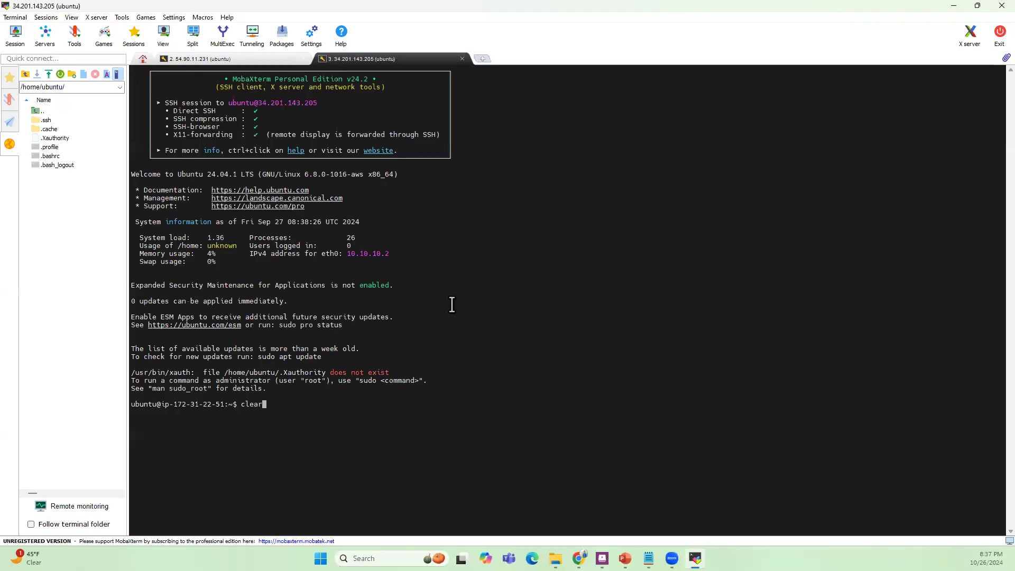
key("Return")
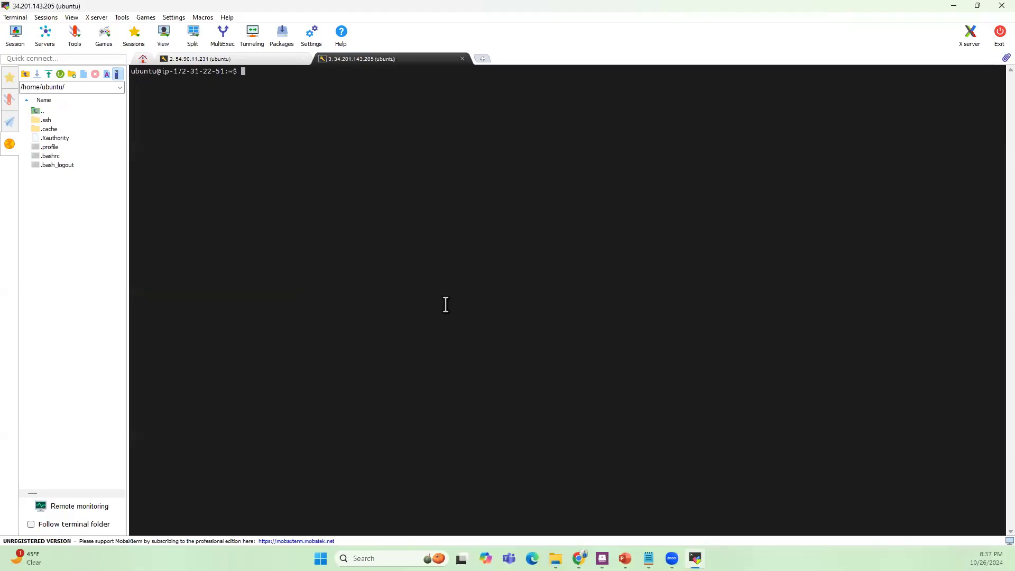
type("sudo apt update")
key("Return")
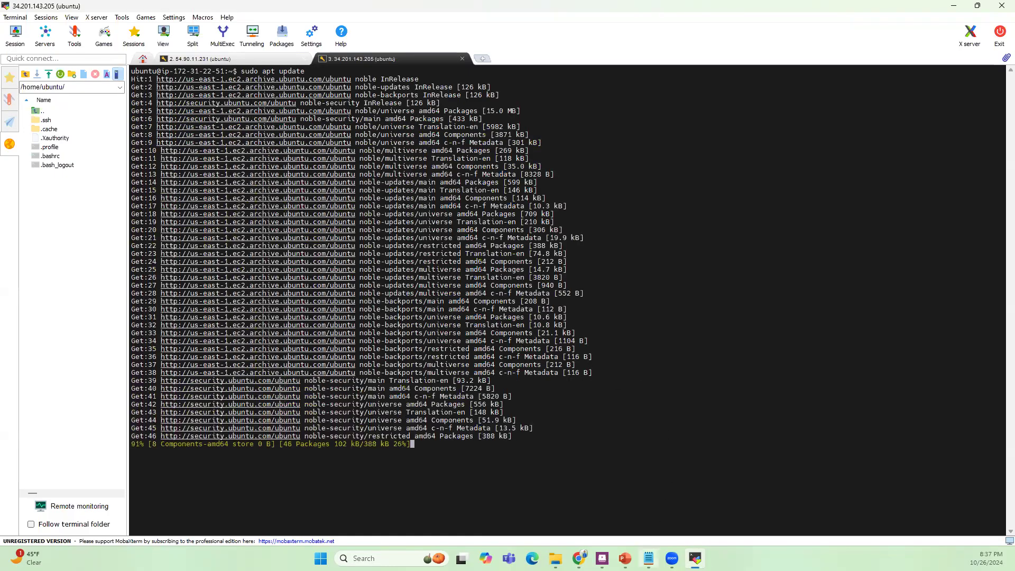
Step: Clone the two-tier-application repository in the terminal, using the git clone command copied from the Notepad notes
key("alt+Tab")
left_click(431, 133)
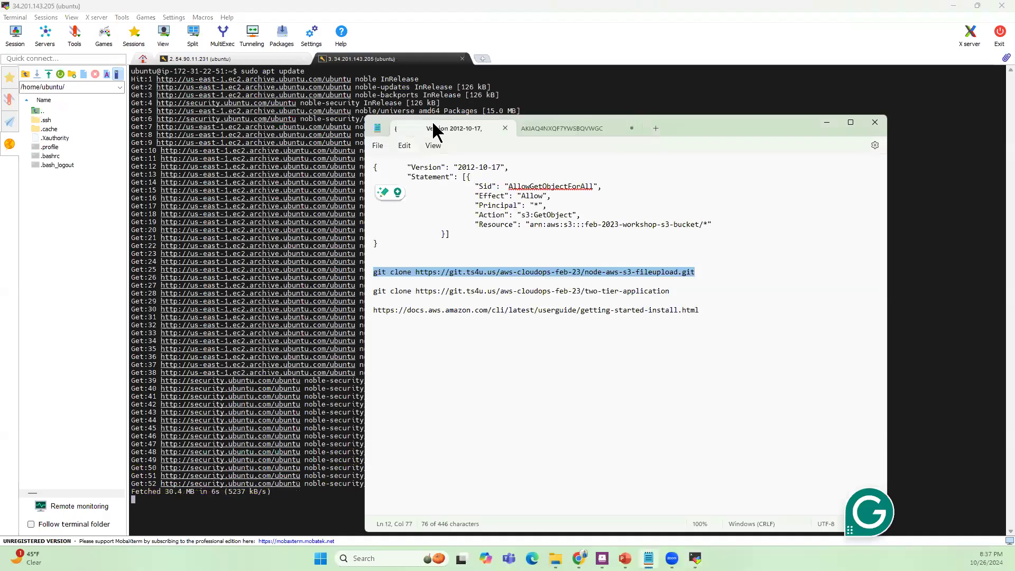
mouse_move(373, 291)
left_mouse_down()
mouse_move(506, 300)
mouse_move(672, 292)
left_mouse_up()
right_click(655, 290)
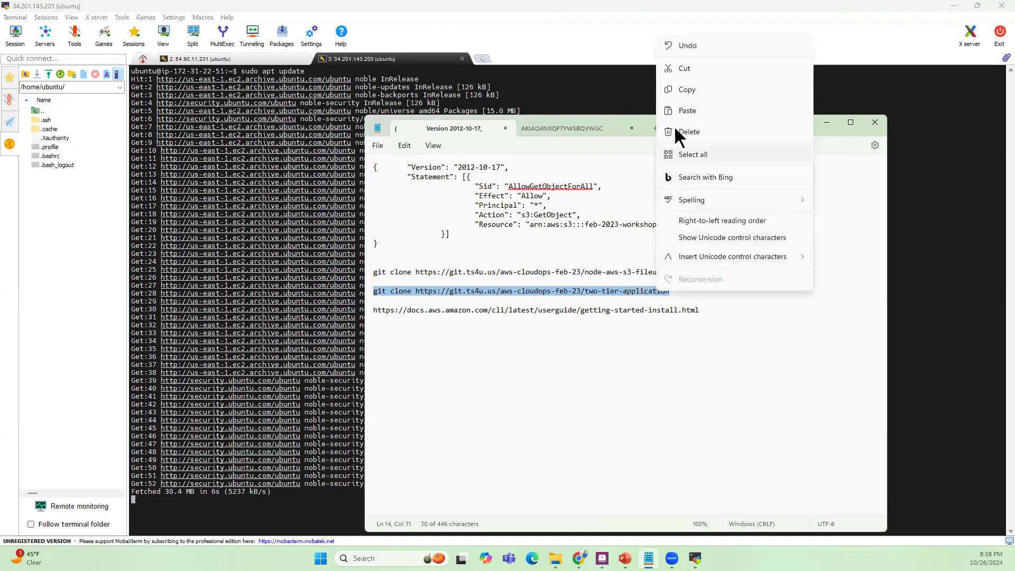
left_click(684, 89)
left_click(827, 122)
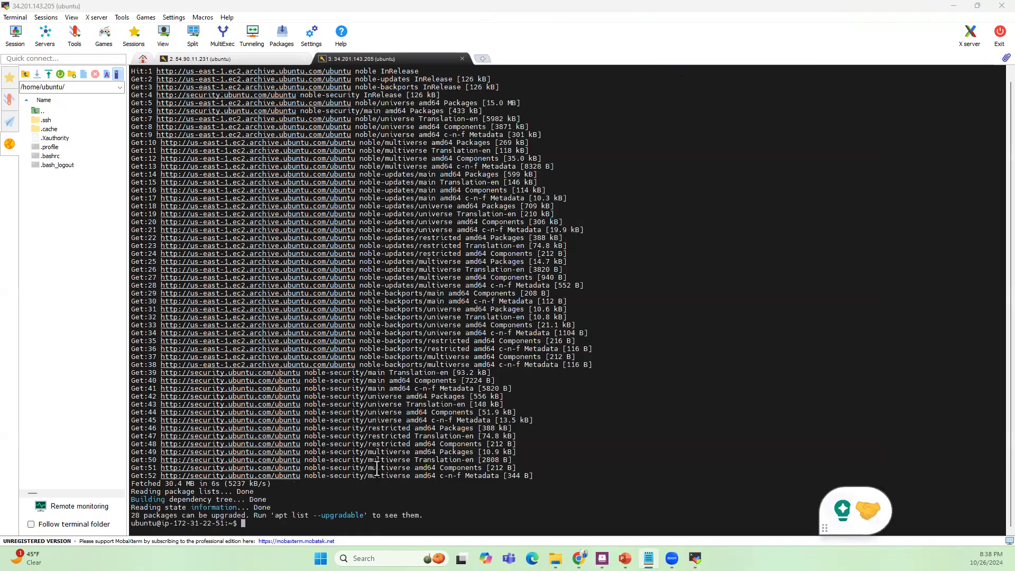
right_click(262, 529)
left_click(301, 327)
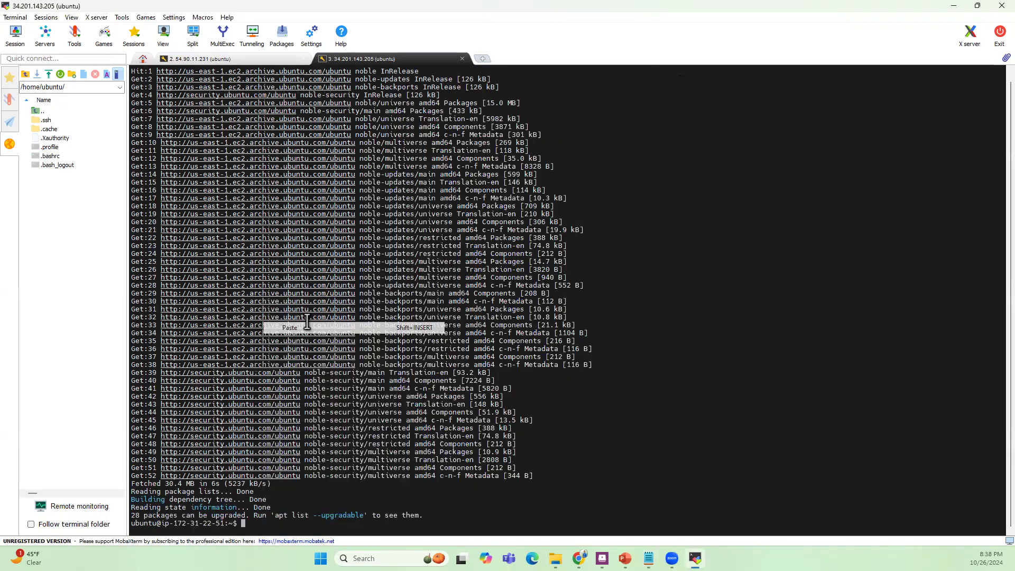
key("Return")
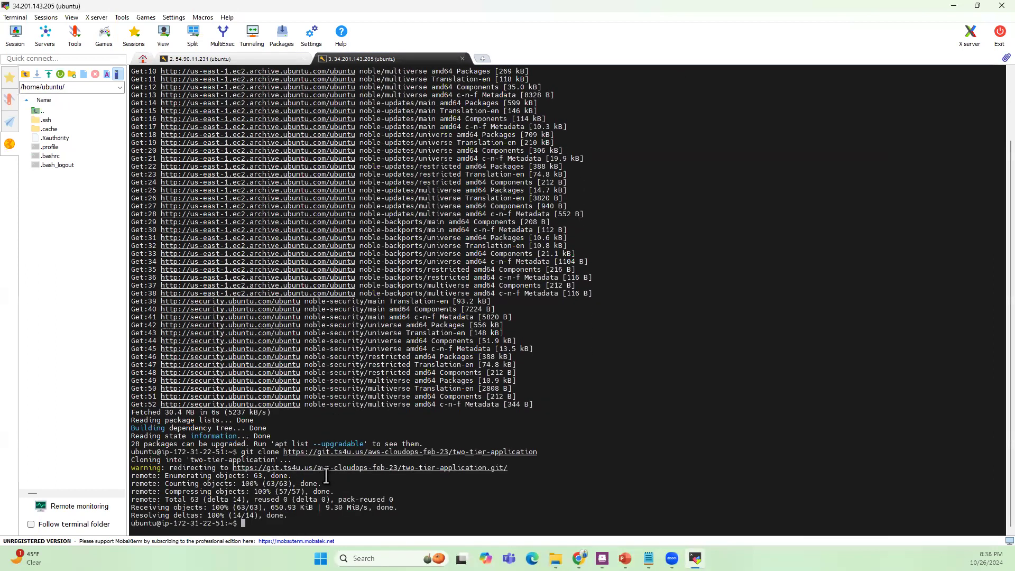
Step: List the home directory, change into the two-tier-application directory, and list its contents
type("ls")
key("Return")
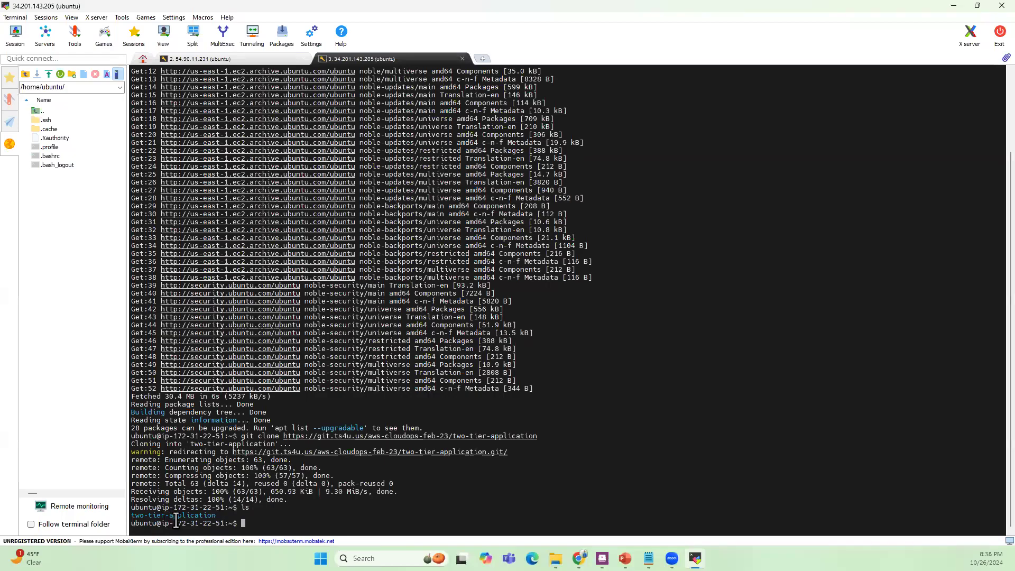
type("cd tw")
key("Tab")
key("Return")
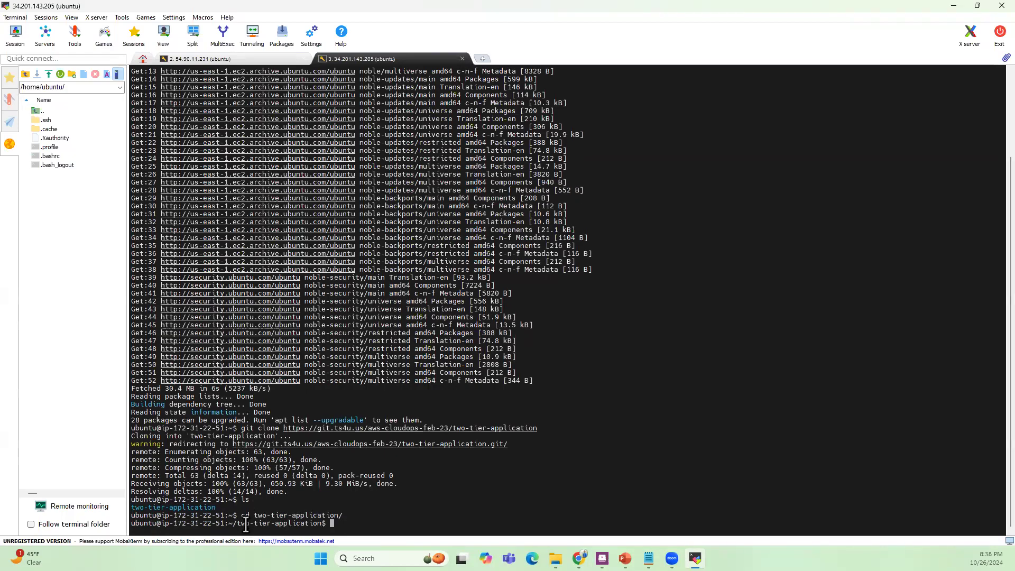
type("ls")
key("Return")
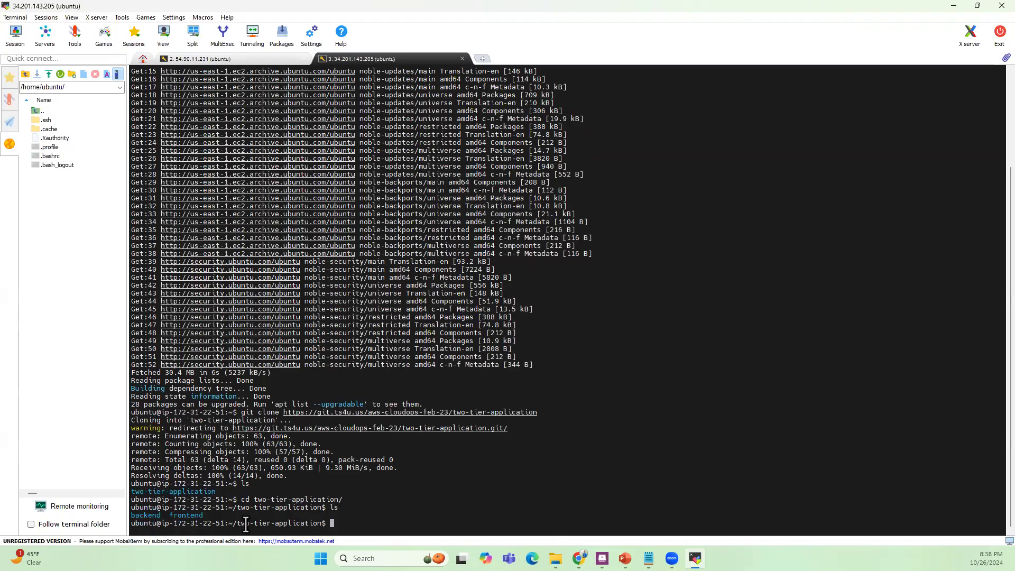
Step: Change into the frontend directory of the project and list its files
type("cd fr")
key("Tab")
key("Return")
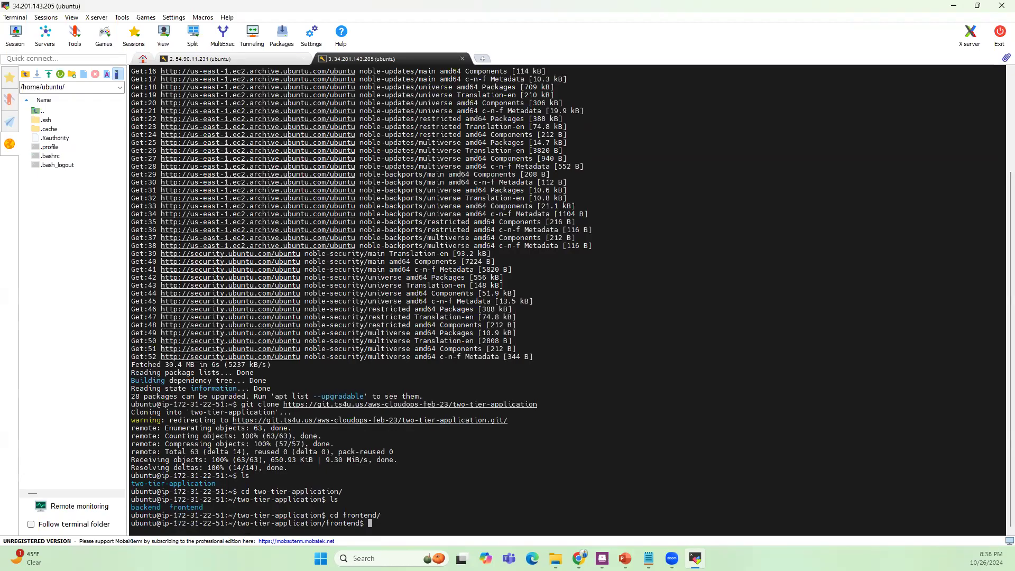
type("ls")
key("Return")
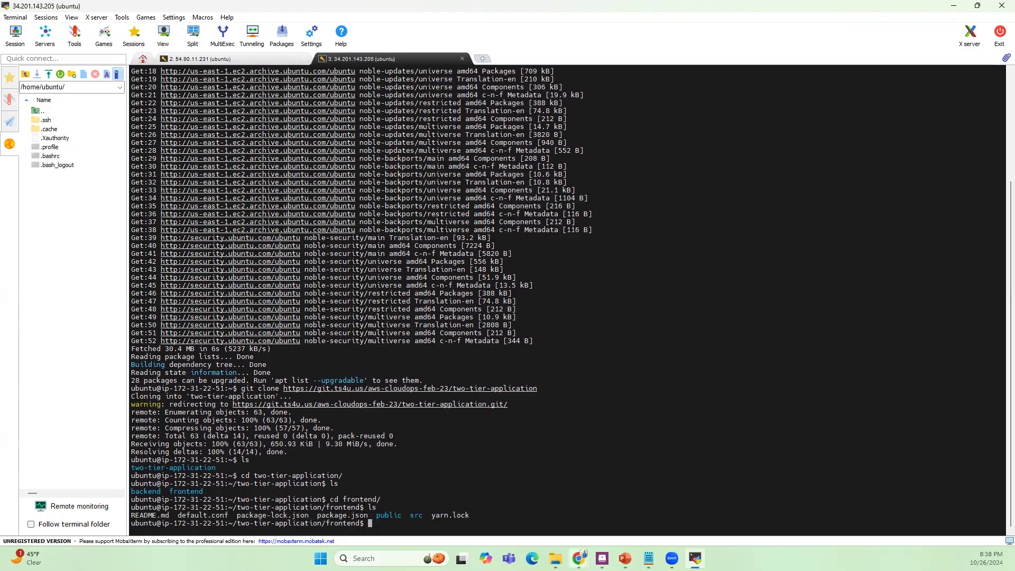
Step: Switch to Chrome, copy the curl install command from the nvm GitHub page, and close that page
left_click(579, 559)
left_click(503, 519)
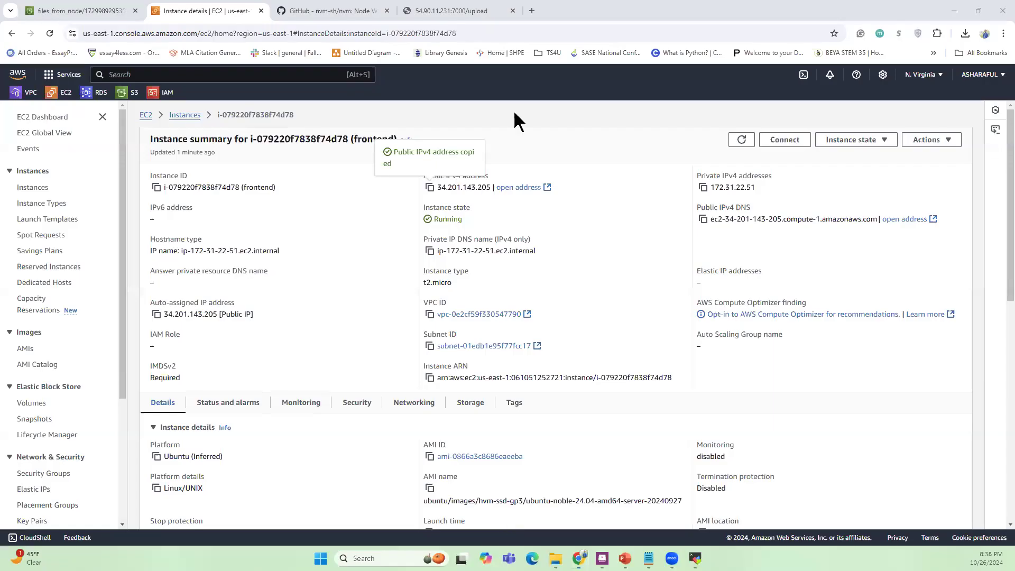
left_click(357, 16)
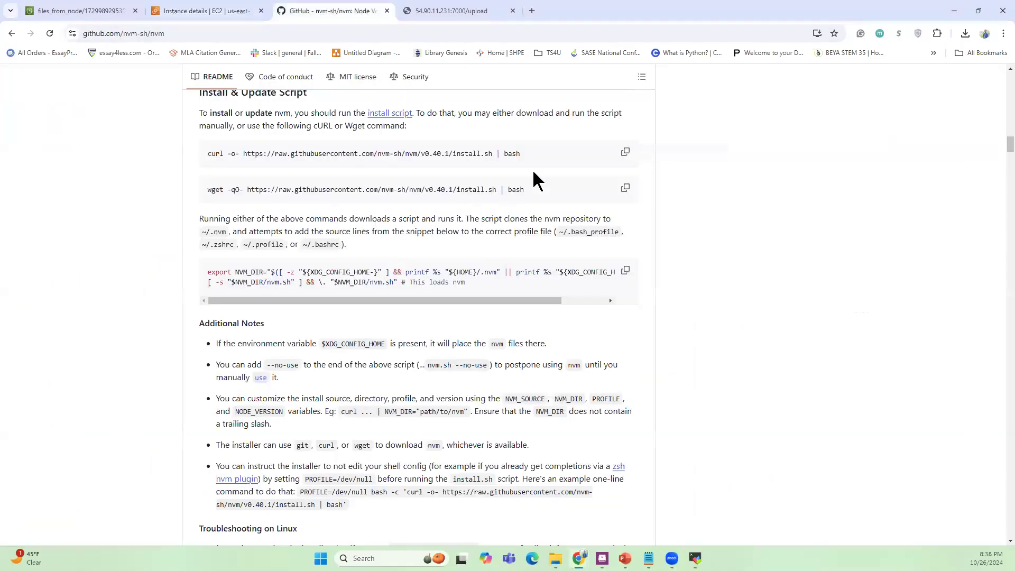
left_click(623, 154)
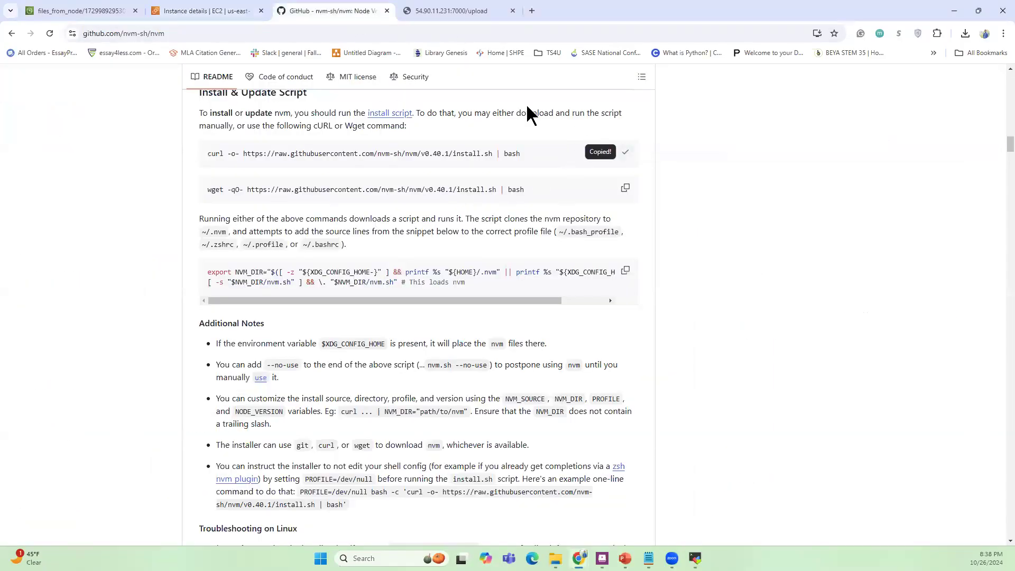
left_click(387, 11)
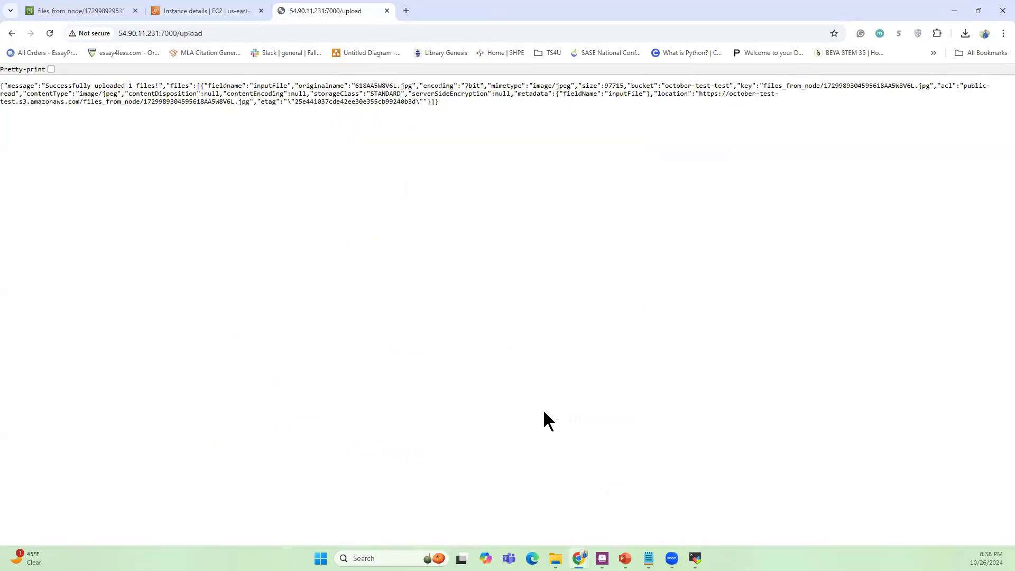
Step: Return to MobaXterm and run the copied curl command to install nvm v0.40.1 on the frontend instance
left_click(695, 558)
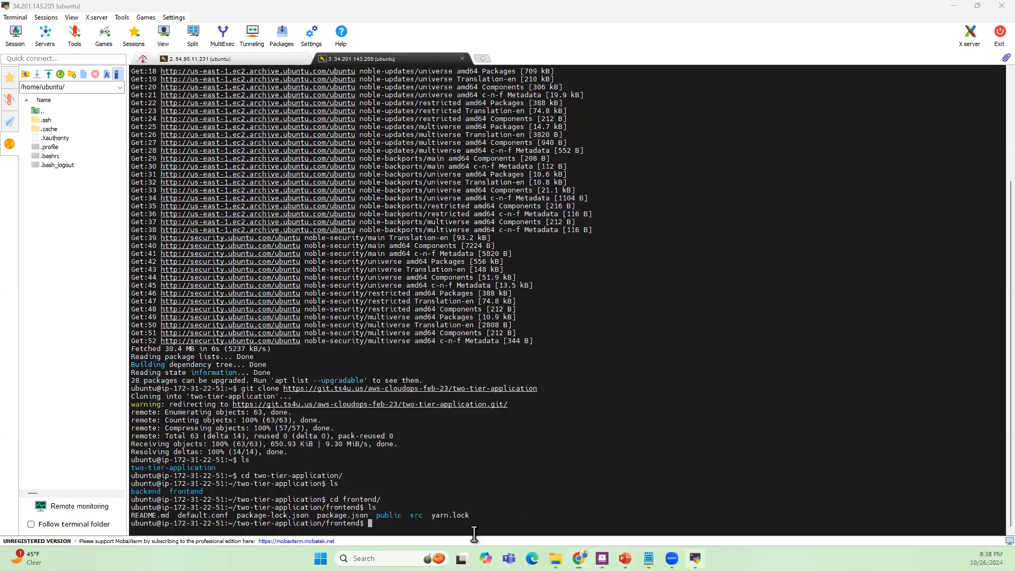
right_click(385, 523)
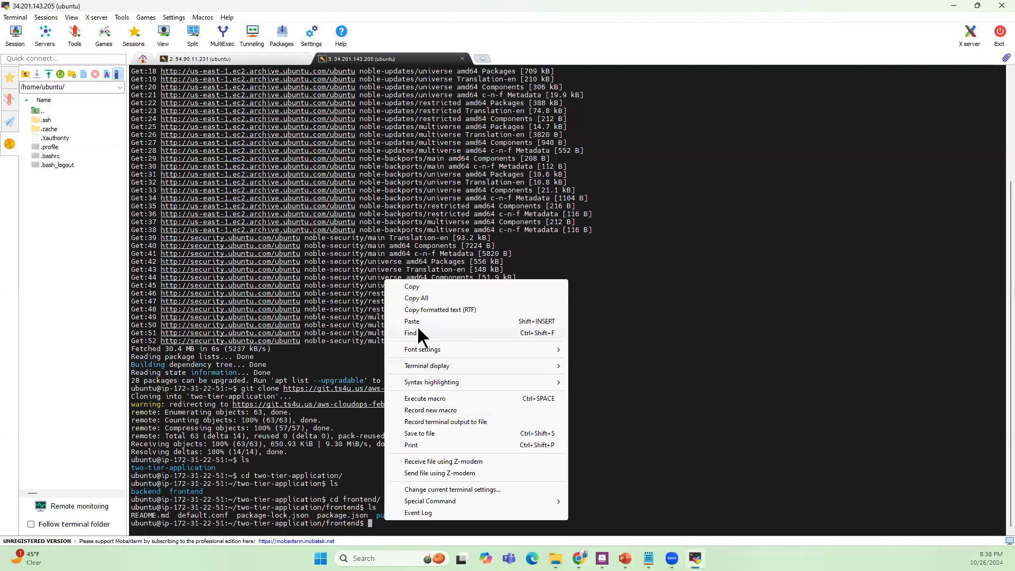
left_click(417, 321)
key("Return")
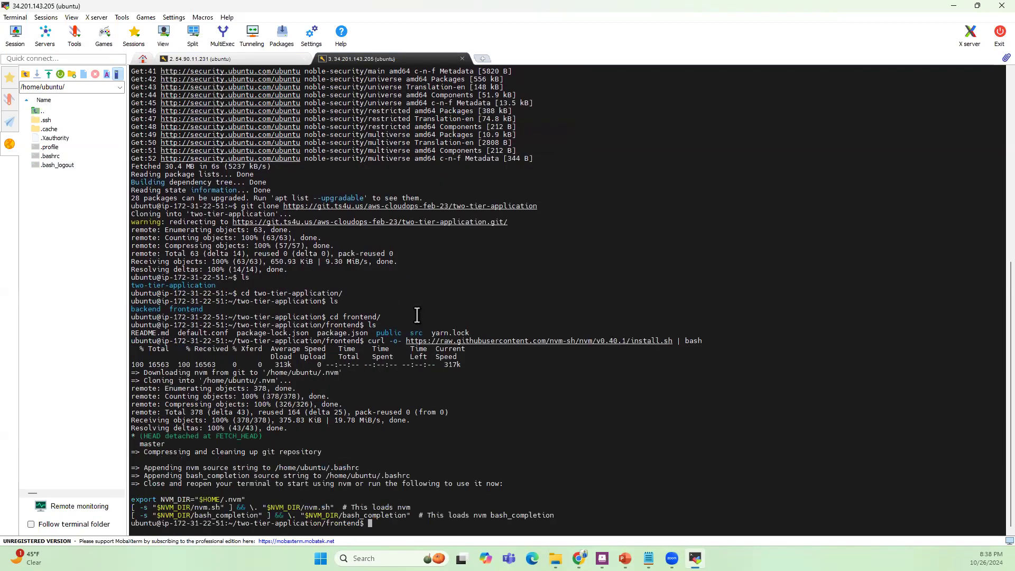
Step: Load nvm into the current shell by running the printed NVM_DIR export lines, and clear the terminal
left_click_drag(554, 516, 131, 500)
key("ctrl+c")
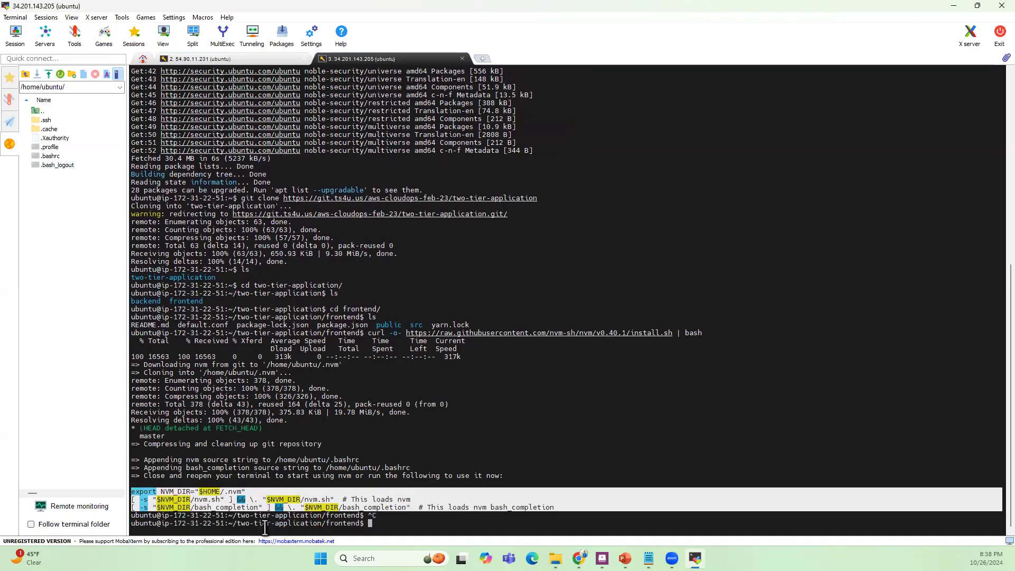
right_click(376, 523)
left_click(407, 329)
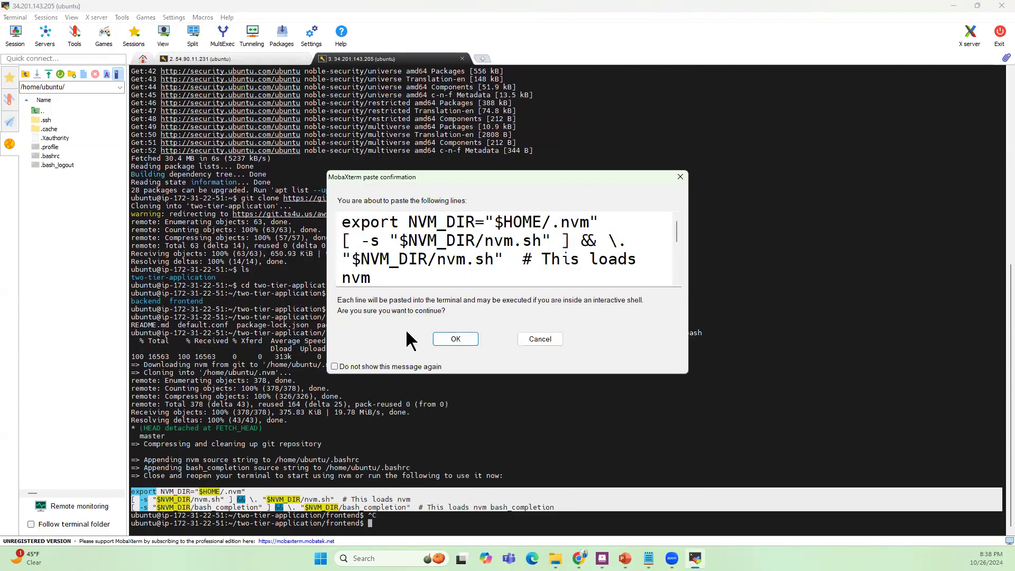
left_click(455, 339)
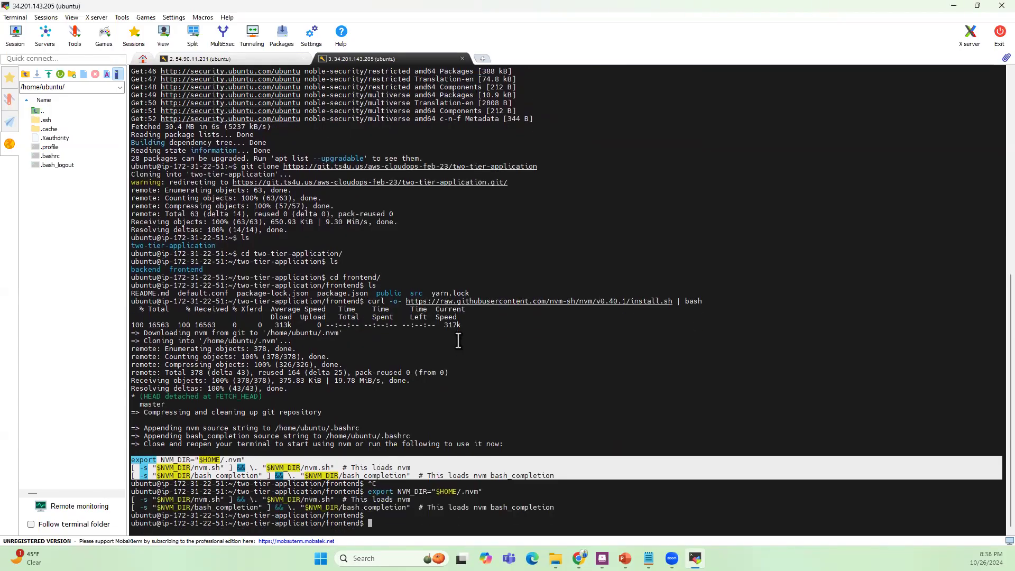
type("clear")
key("Return")
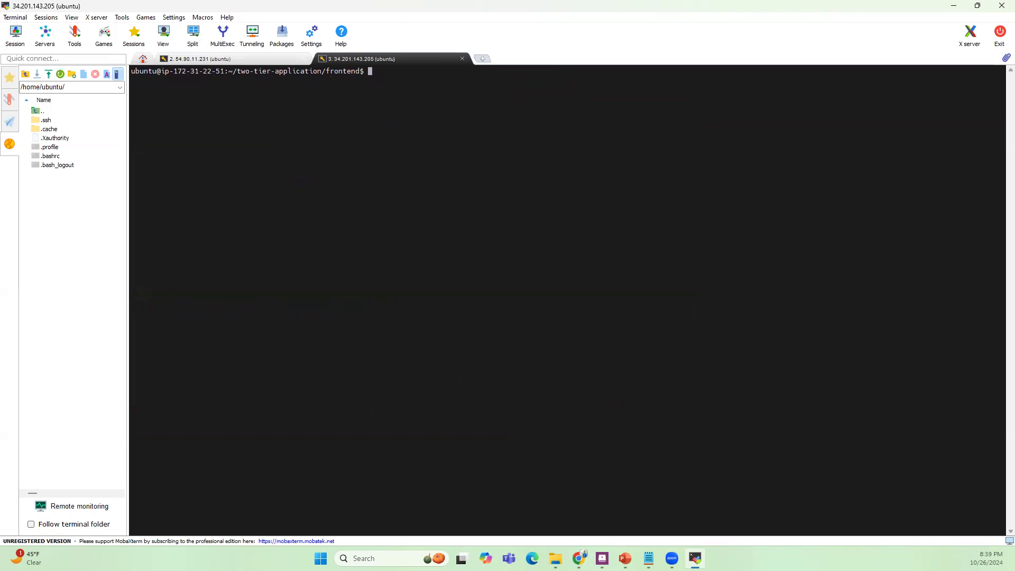
Step: Install Node.js 16 with nvm and run npm install for the frontend's dependencies
type("nvm install")
type(" 156")
key("Return")
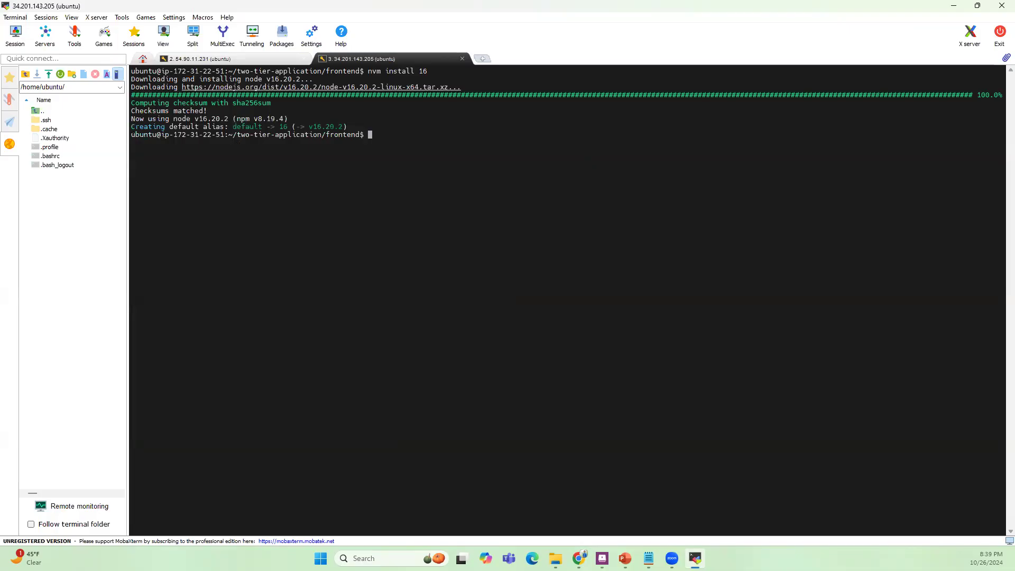
type("npm install")
key("Return")
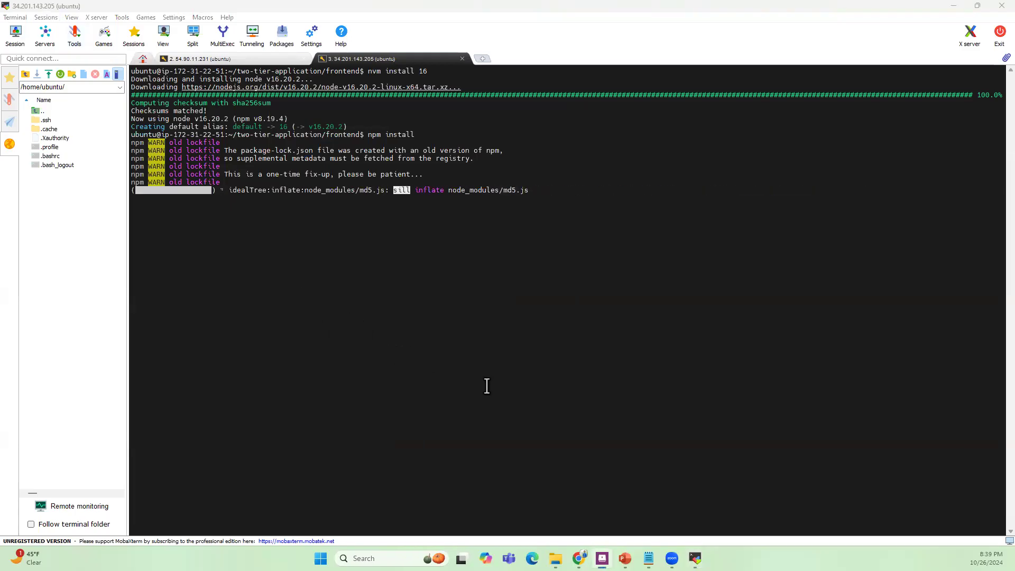
Step: Switch to PowerPoint and view the Agenda slide with the deployment steps
left_click(625, 558)
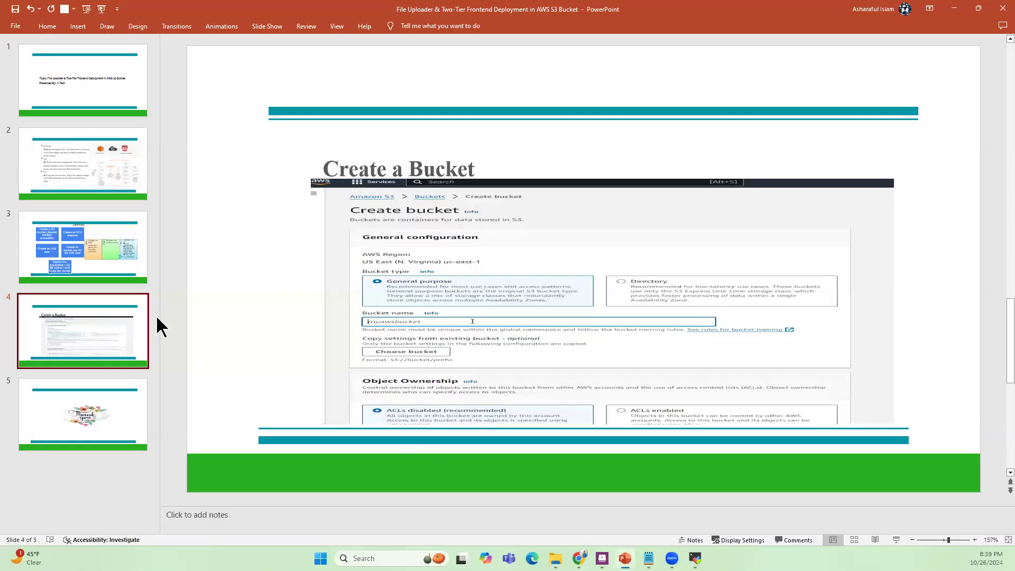
left_click(125, 252)
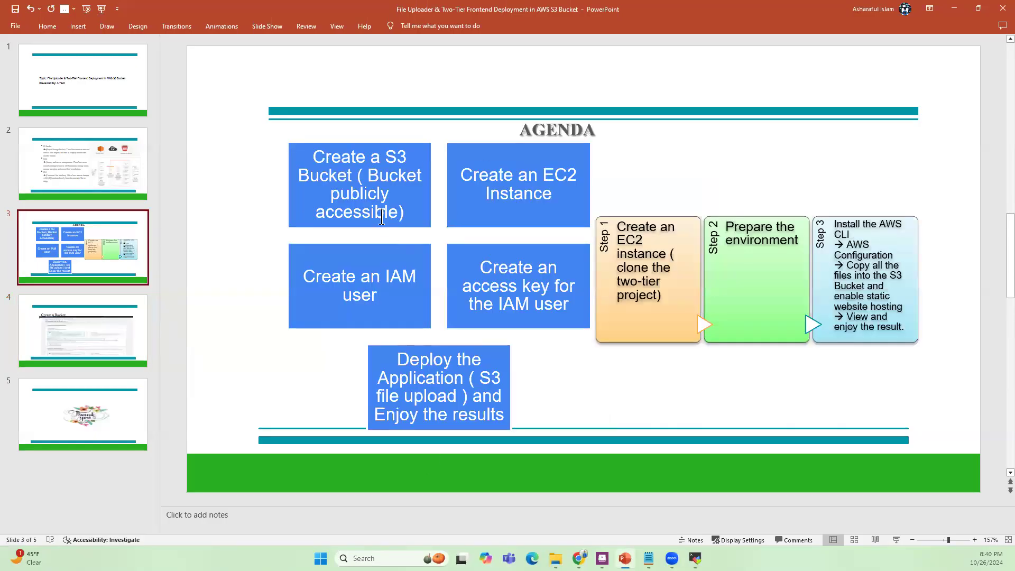